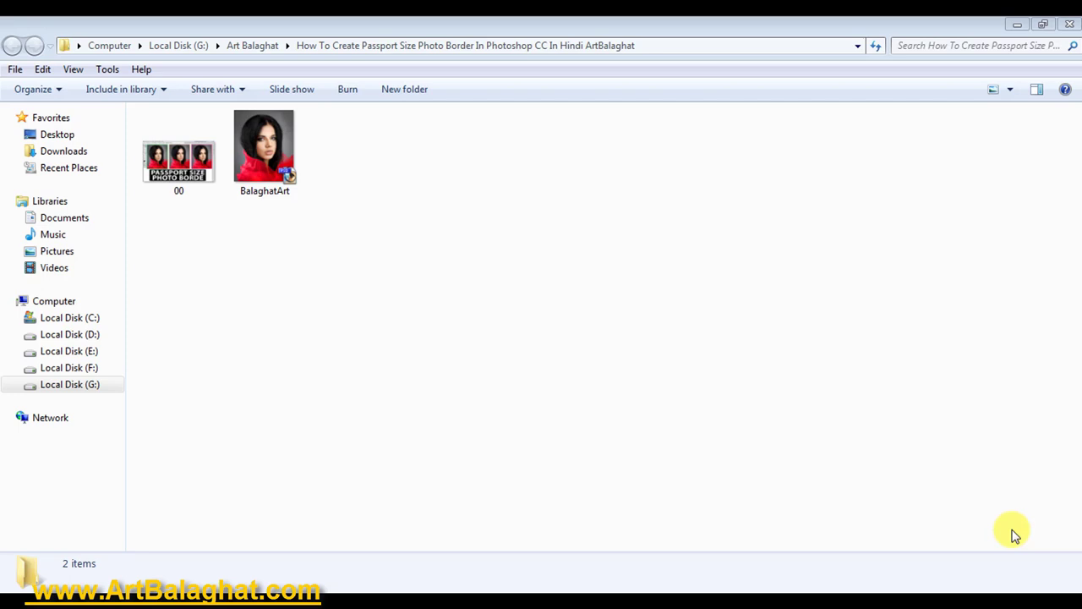
- Drag the BalaghatArt photo from the tutorial folder in Explorer into Photoshop
{"action": "left_click", "coordinate": [568, 250]}
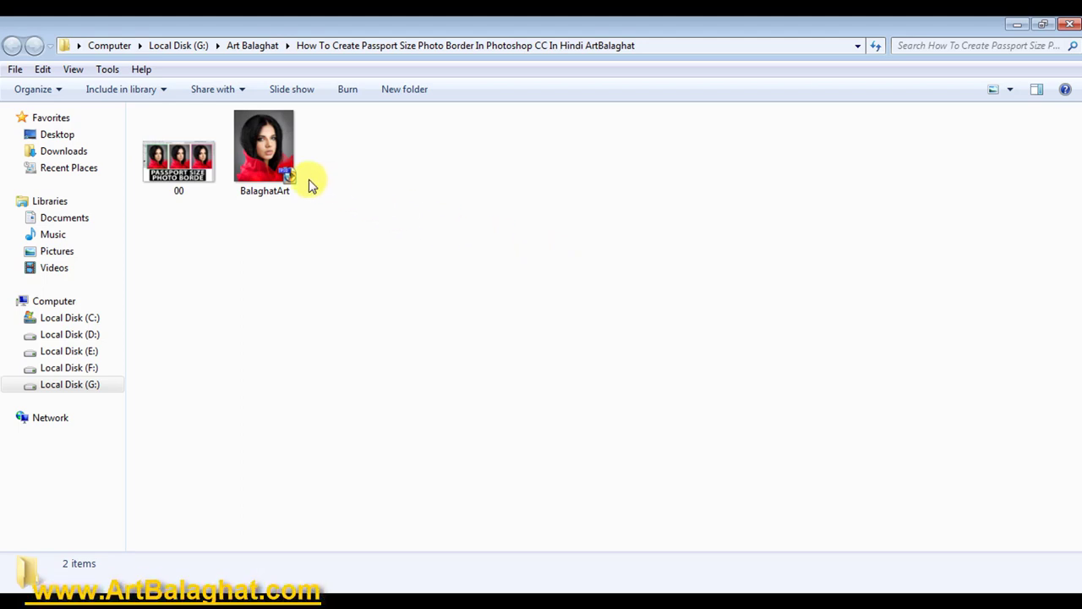
{"action": "mouse_move", "coordinate": [310, 184]}
{"action": "left_mouse_down"}
{"action": "mouse_move", "coordinate": [369, 592]}
{"action": "mouse_move", "coordinate": [334, 263]}
{"action": "left_mouse_up"}
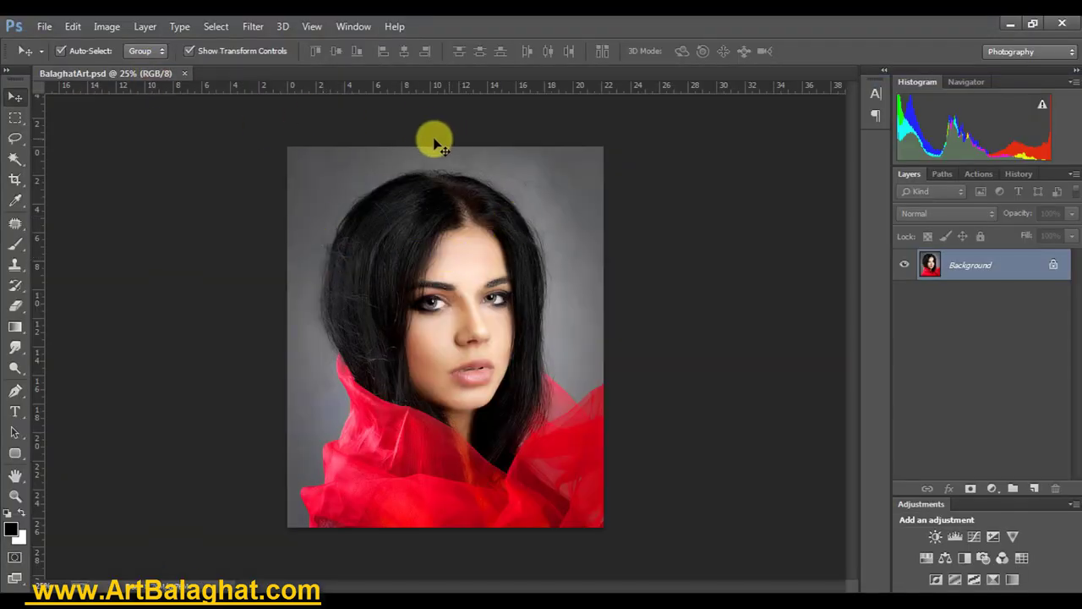
- Create a blank Photo-preset document, Portrait 4 x 6 inches at 300 ppi
{"action": "left_click", "coordinate": [40, 31]}
{"action": "left_click", "coordinate": [48, 40]}
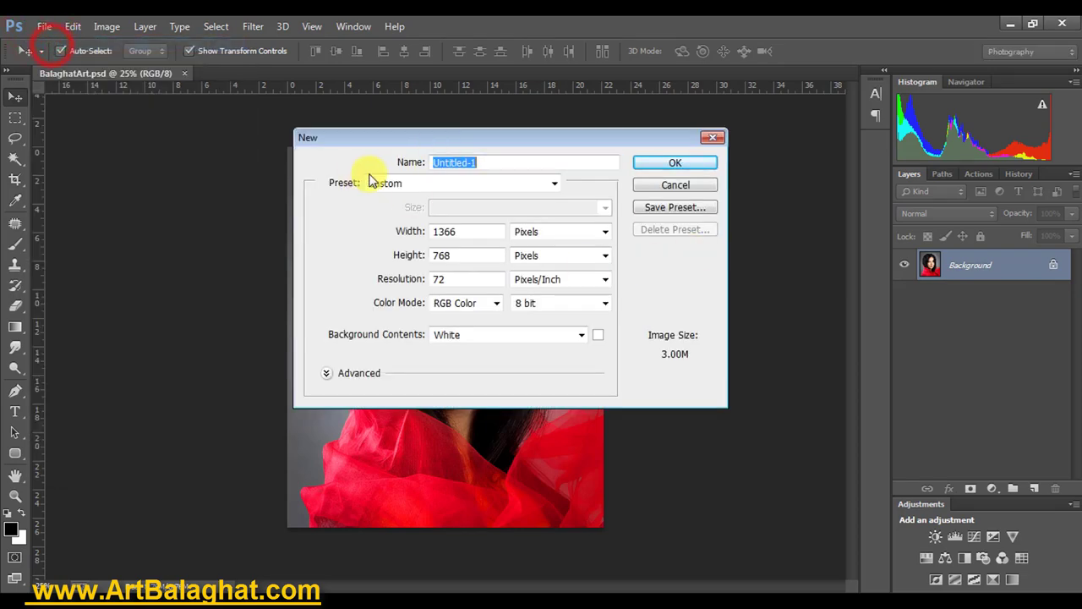
{"action": "left_click", "coordinate": [404, 182]}
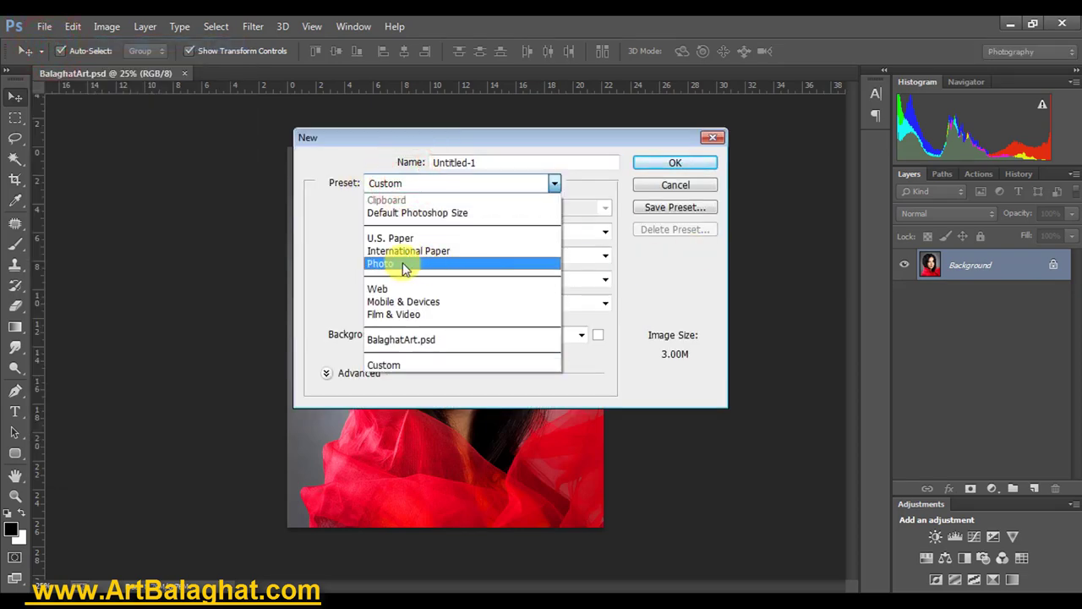
{"action": "left_click", "coordinate": [404, 265]}
{"action": "left_click_drag", "start_coordinate": [457, 138], "coordinate": [356, 126]}
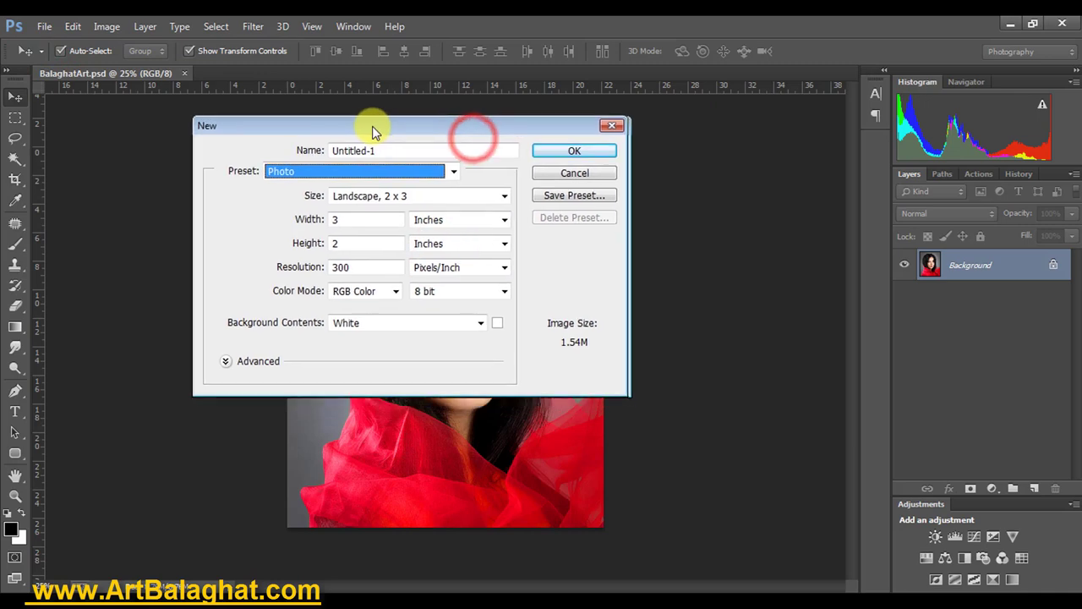
{"action": "left_click", "coordinate": [374, 196]}
{"action": "left_click", "coordinate": [386, 274]}
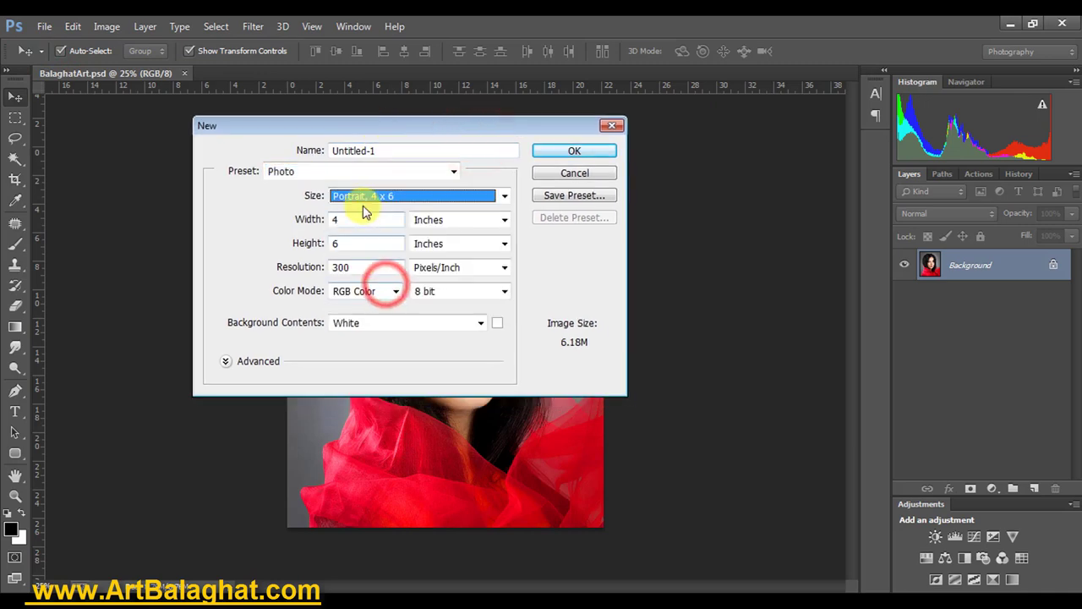
{"action": "left_click", "coordinate": [557, 150]}
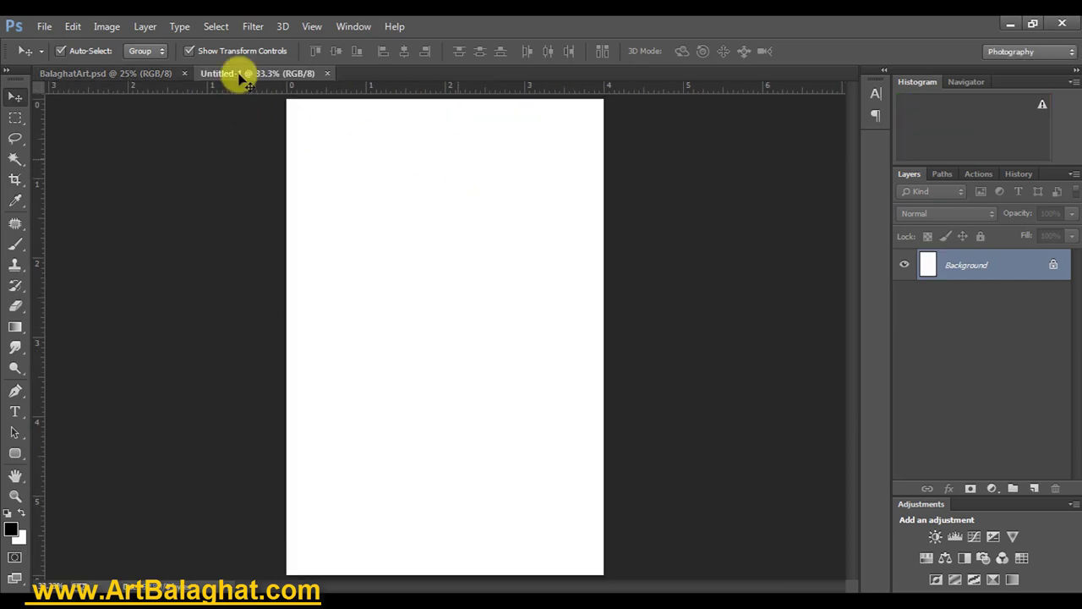
{"action": "left_click", "coordinate": [437, 178]}
- Bring the BalaghatArt portrait forward, placing its tab after the new document
{"action": "left_click", "coordinate": [122, 75]}
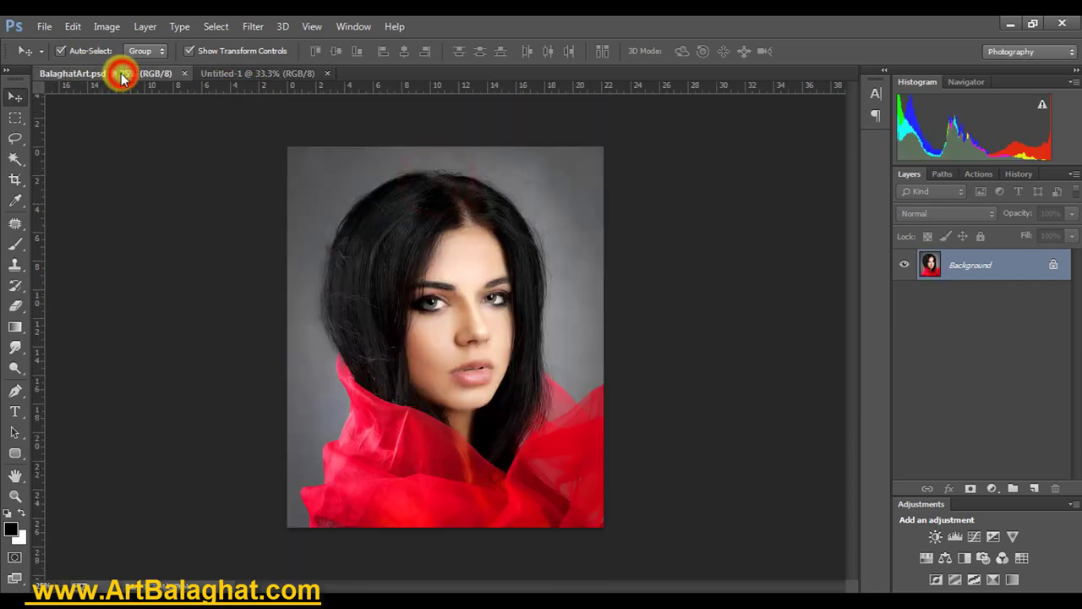
{"action": "left_click", "coordinate": [367, 220]}
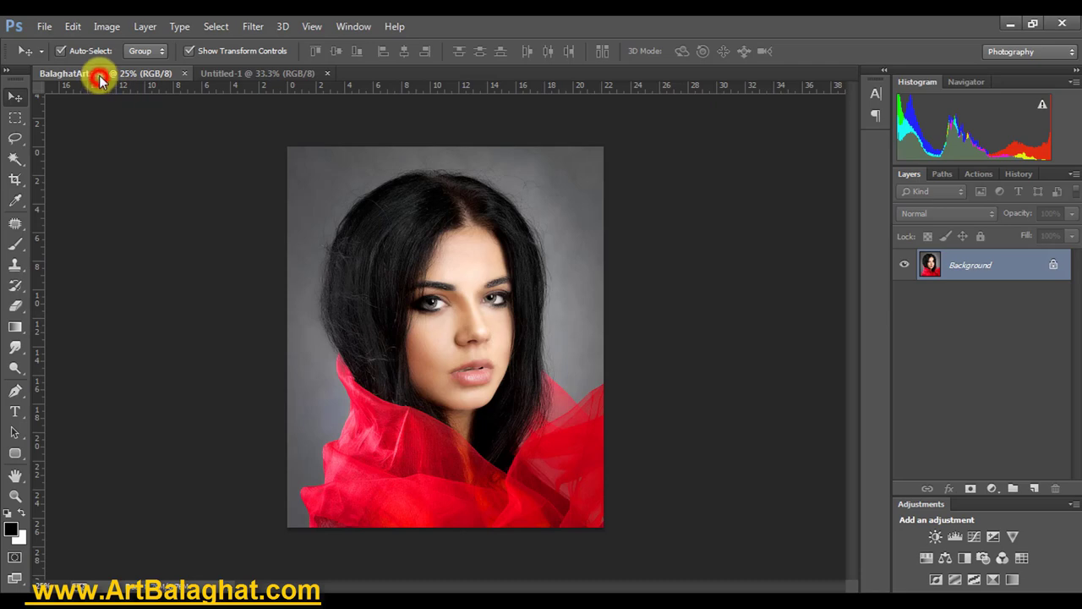
{"action": "left_click_drag", "start_coordinate": [100, 79], "coordinate": [118, 76]}
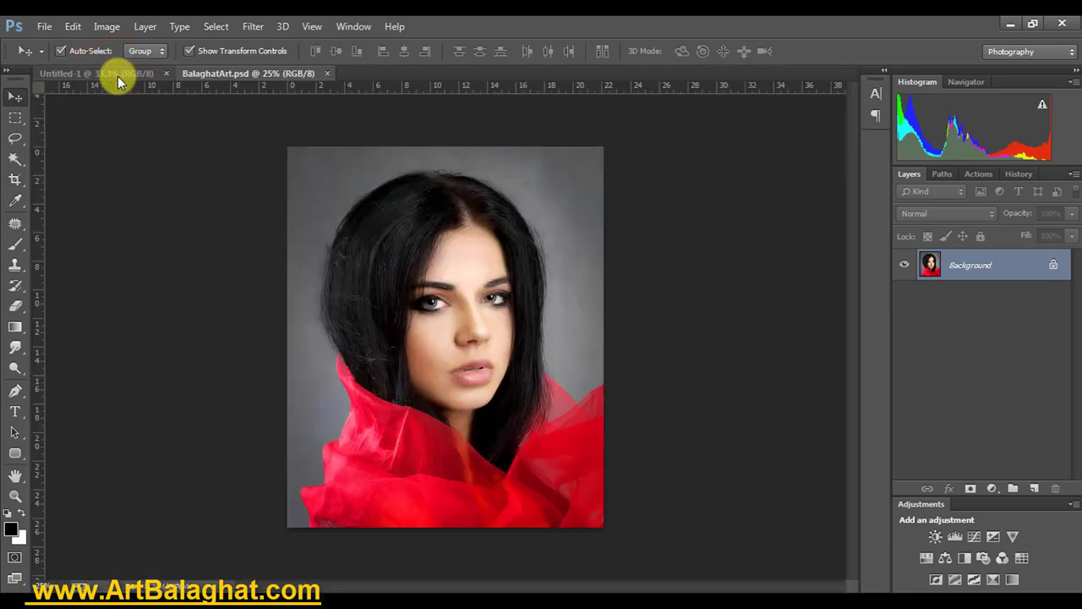
{"action": "left_click", "coordinate": [412, 221]}
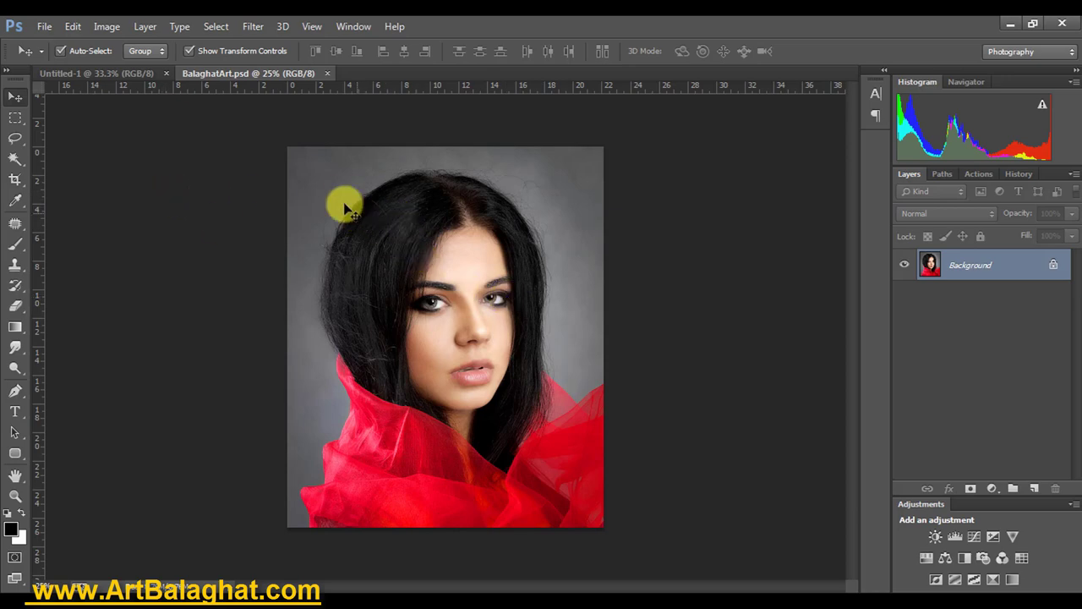
- With the Crop tool, enter the 1.2 in crop width and start setting the height
{"action": "left_click", "coordinate": [17, 181]}
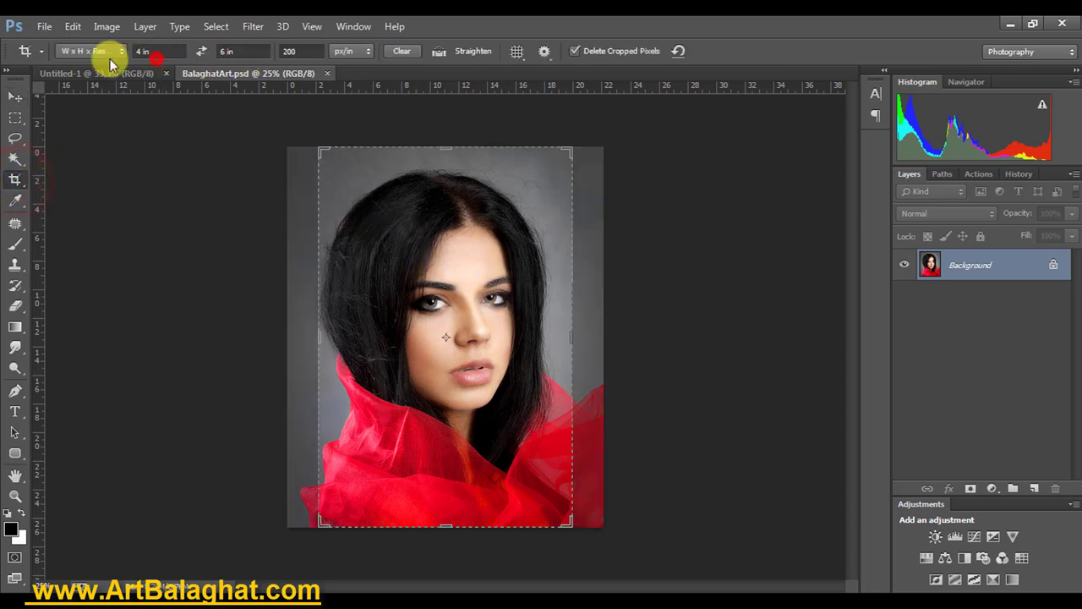
{"action": "left_click", "coordinate": [145, 52]}
{"action": "left_click_drag", "start_coordinate": [178, 53], "coordinate": [145, 51]}
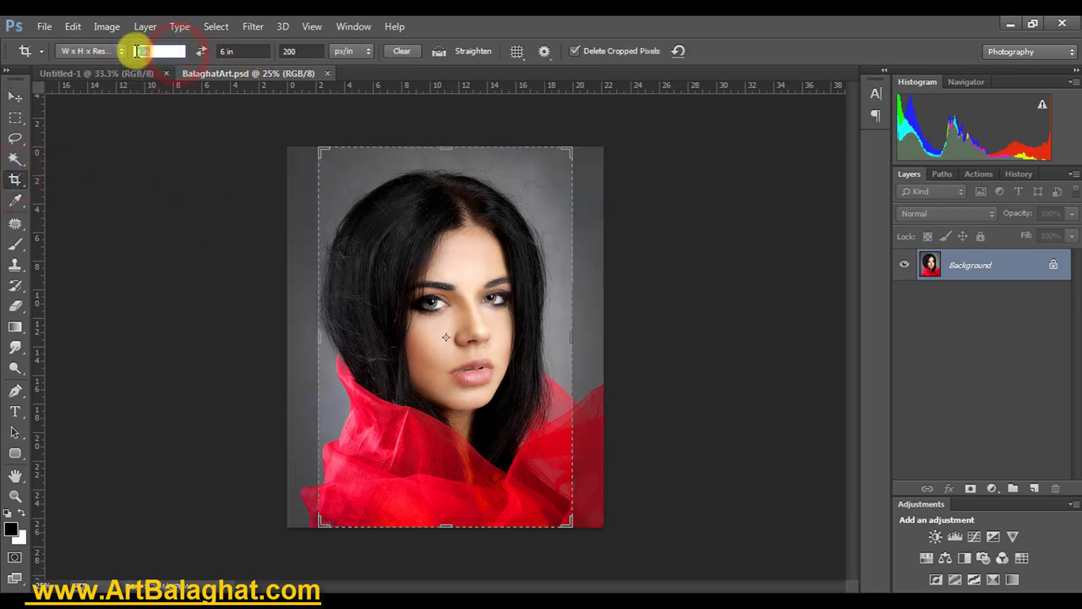
{"action": "type", "text": "1.2"}
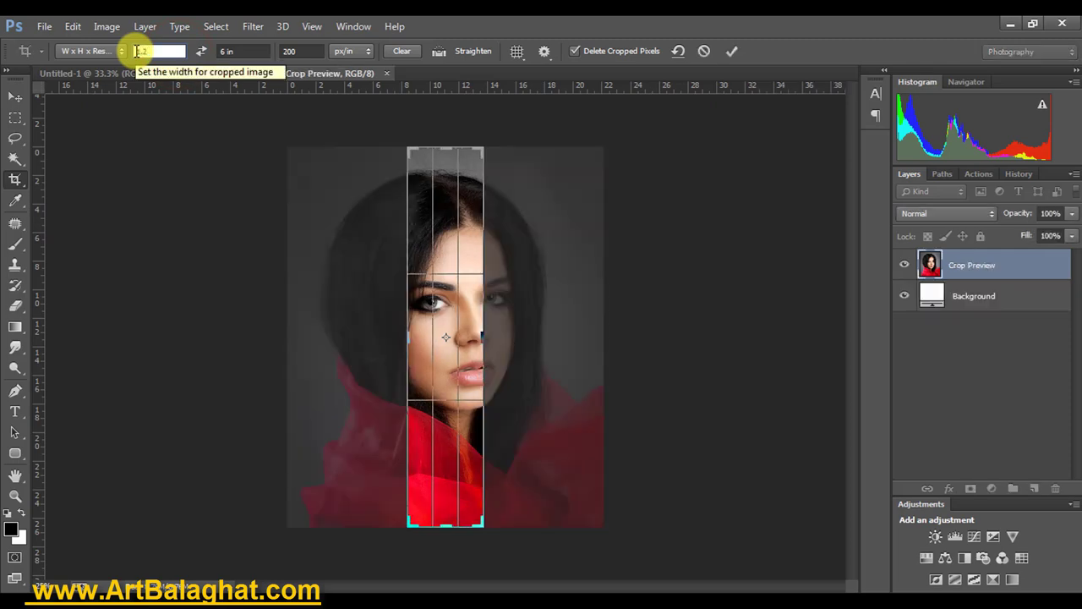
{"action": "key", "text": "Tab"}
{"action": "type", "text": "1"}
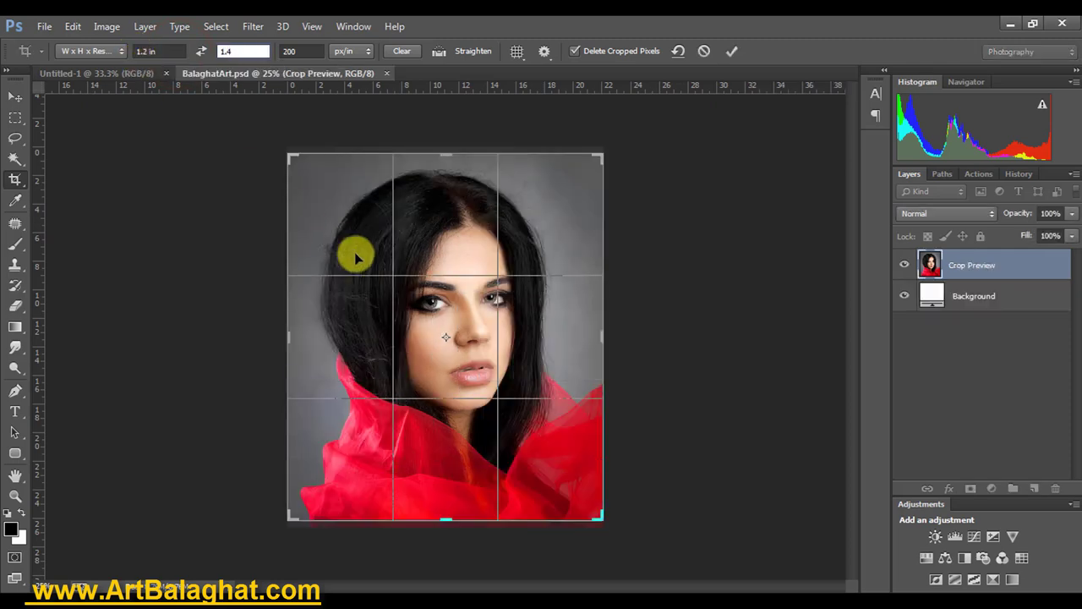
{"action": "type", "text": "0.4"}
{"action": "key", "text": "Return"}
- Set the crop height to 1.4 in, frame the face, and commit the crop
{"action": "type", "text": "2"}
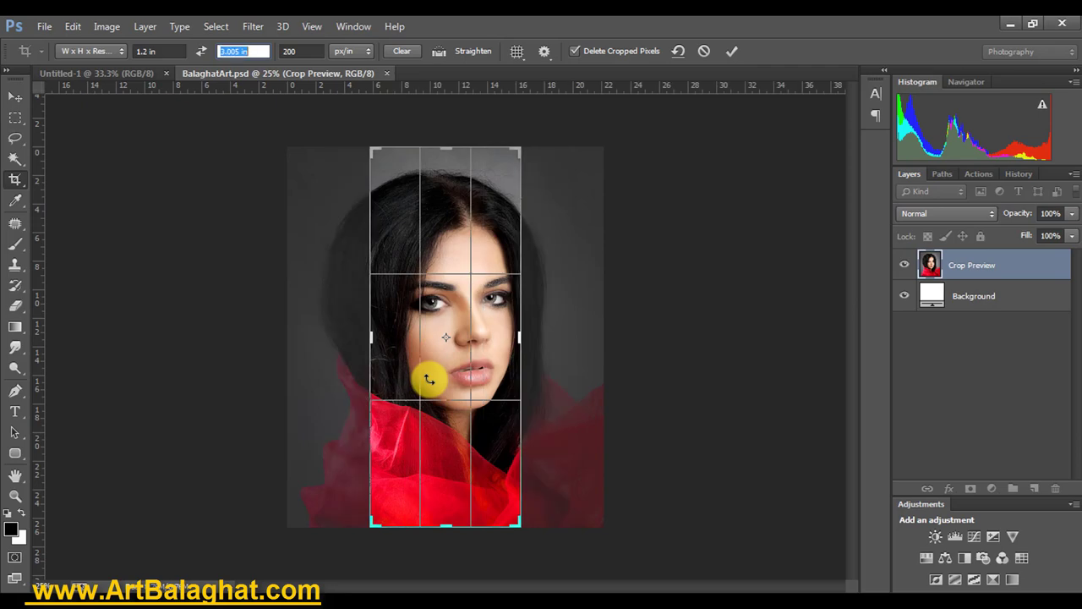
{"action": "key", "text": "Return"}
{"action": "type", "text": "1.4"}
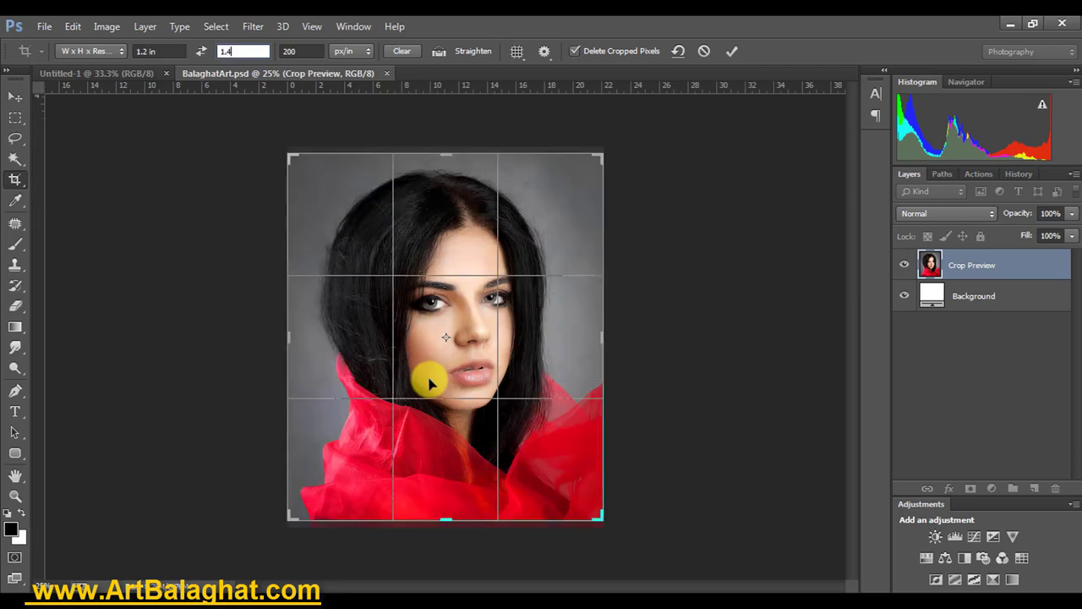
{"action": "left_click", "coordinate": [432, 340]}
{"action": "key", "text": "Return"}
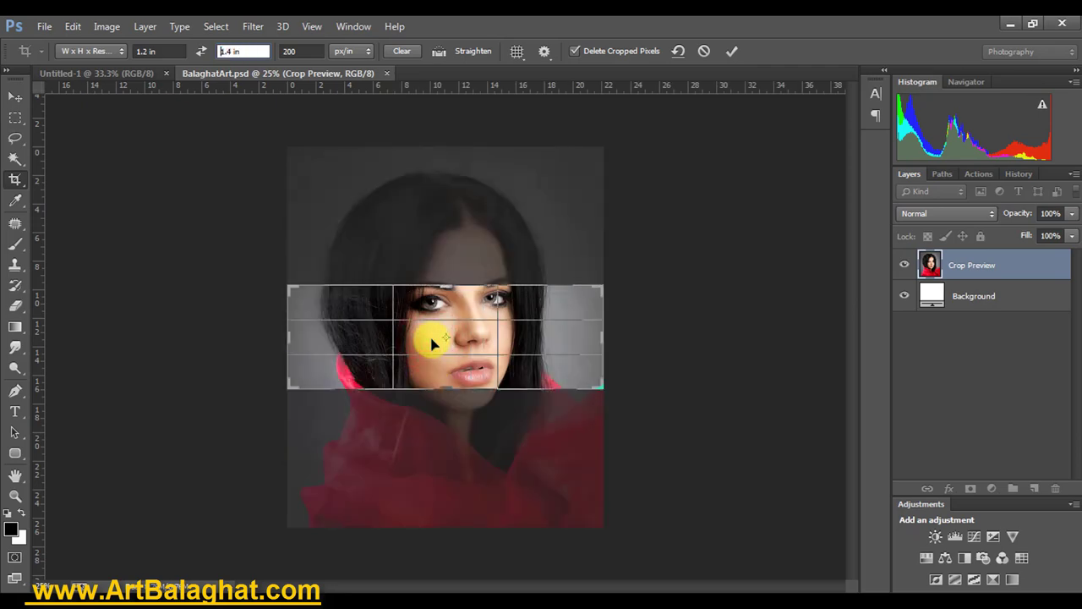
{"action": "left_click_drag", "start_coordinate": [389, 200], "coordinate": [391, 197]}
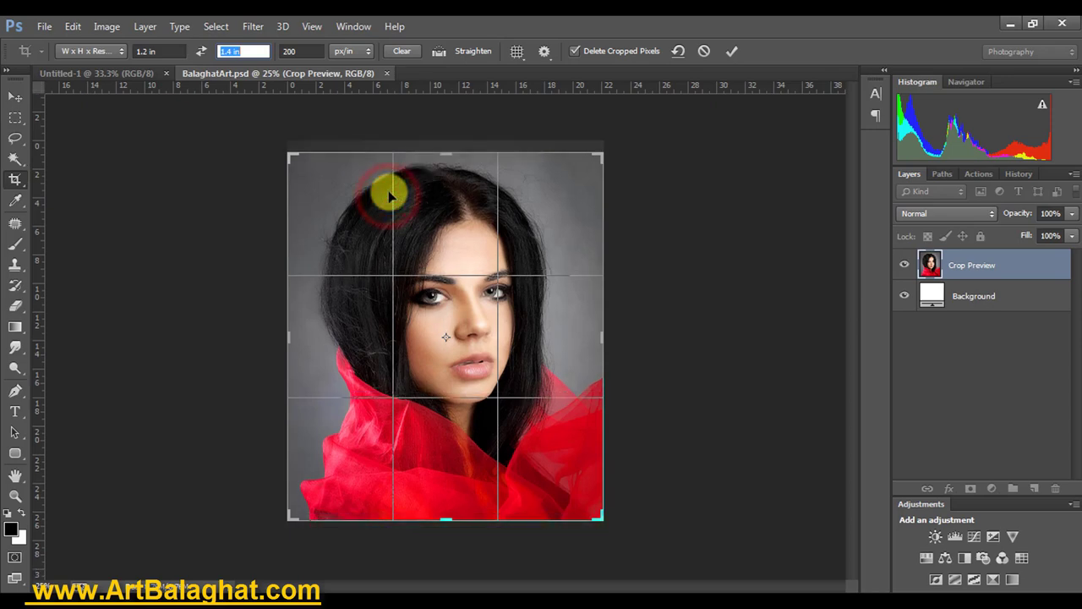
{"action": "left_click", "coordinate": [734, 52]}
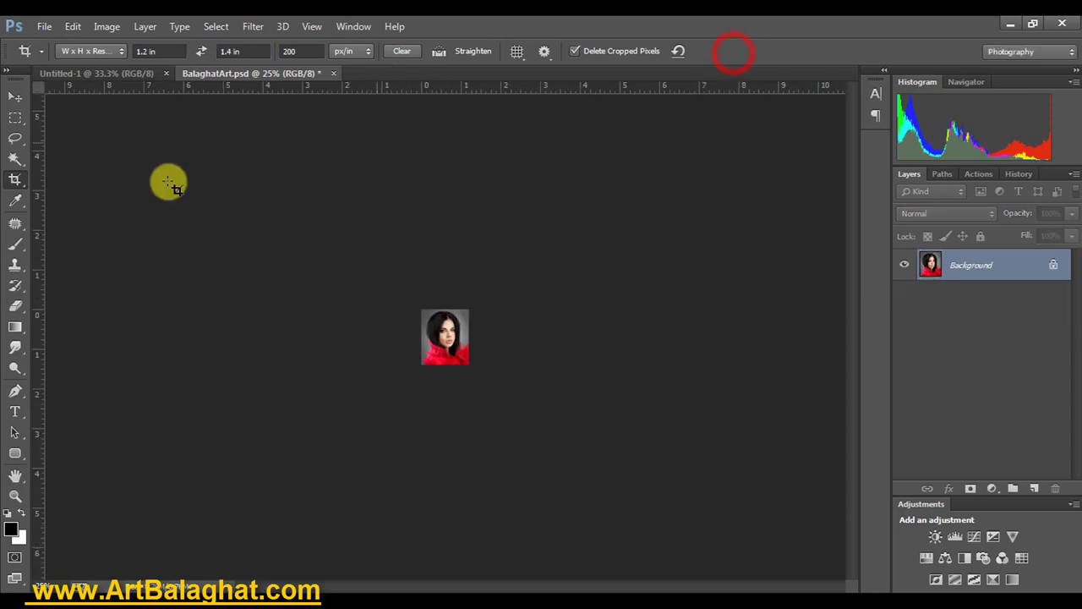
- Fit the cropped portrait on screen and move a copy onto Untitled-1's top-left corner
{"action": "left_click", "coordinate": [312, 27]}
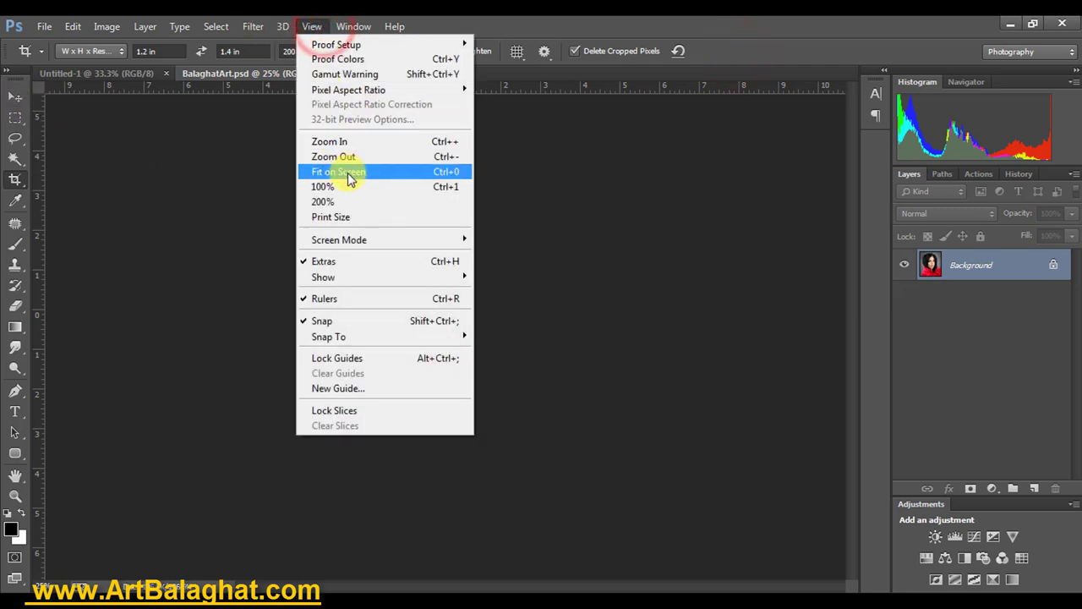
{"action": "left_click", "coordinate": [347, 172]}
{"action": "left_click", "coordinate": [17, 97]}
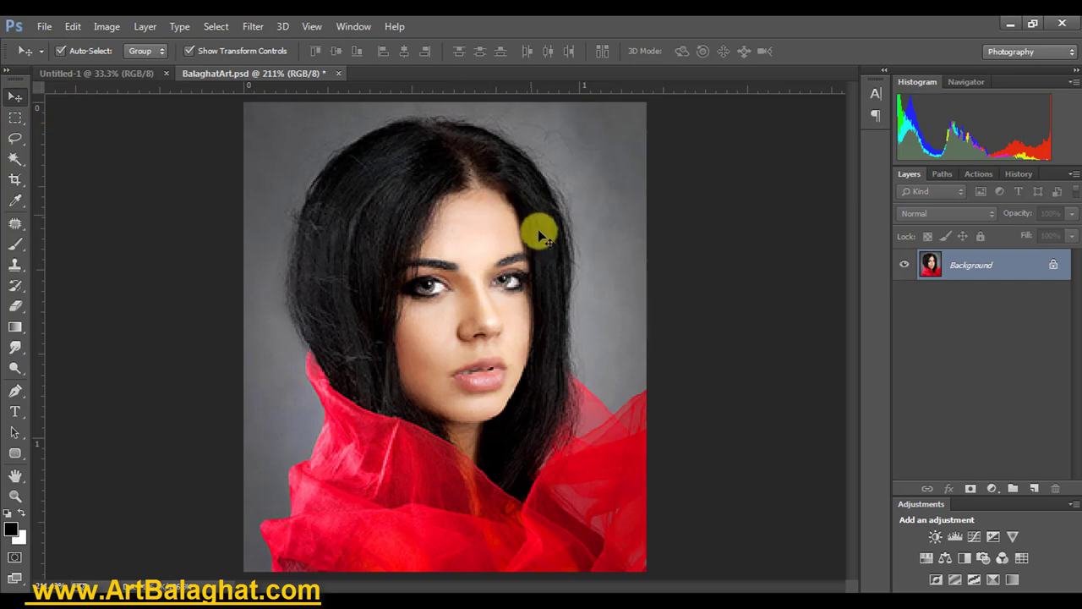
{"action": "key", "text": "alt+space"}
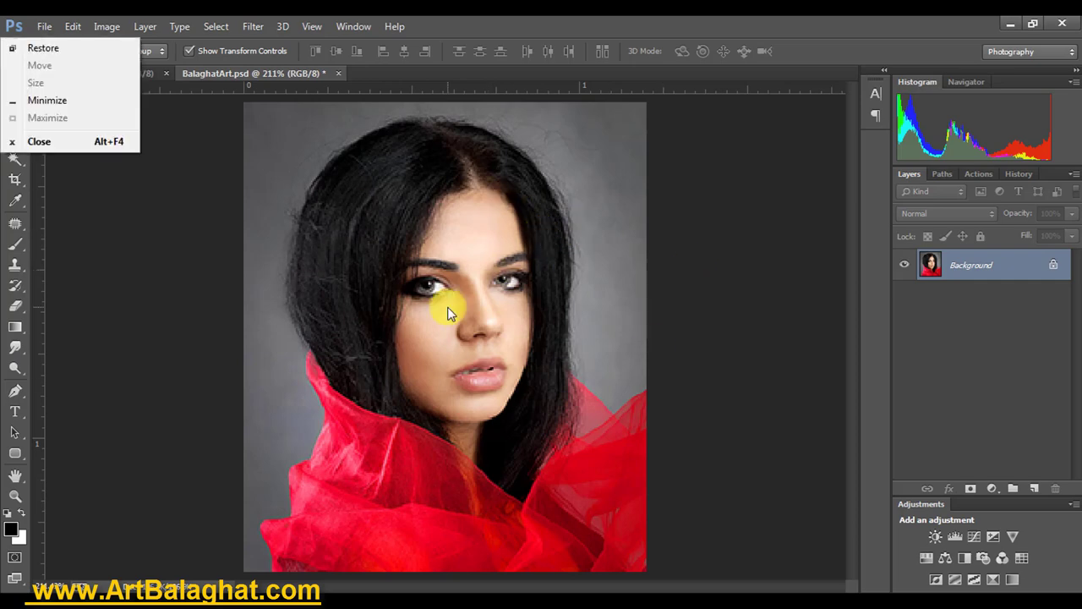
{"action": "left_click", "coordinate": [446, 306]}
{"action": "key", "text": "alt"}
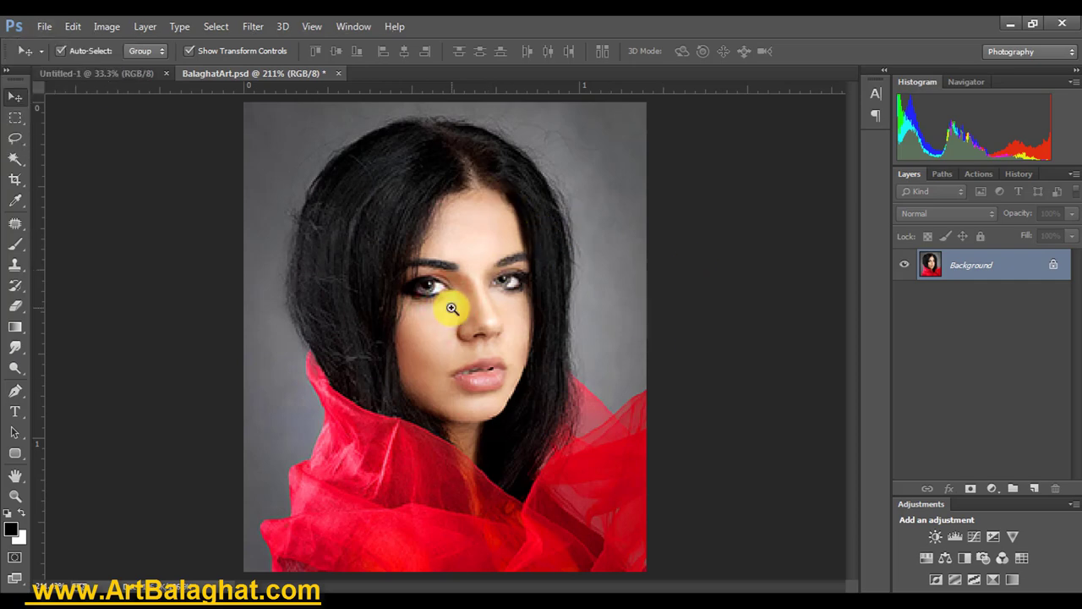
{"action": "left_click_drag", "start_coordinate": [453, 308], "coordinate": [478, 318]}
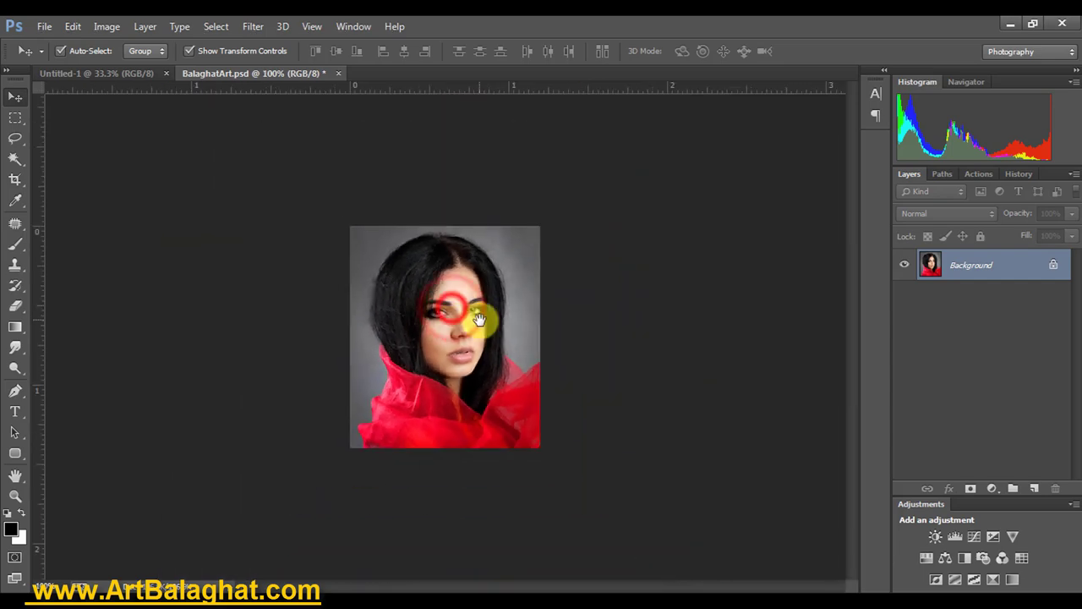
{"action": "left_click_drag", "start_coordinate": [436, 303], "coordinate": [487, 355]}
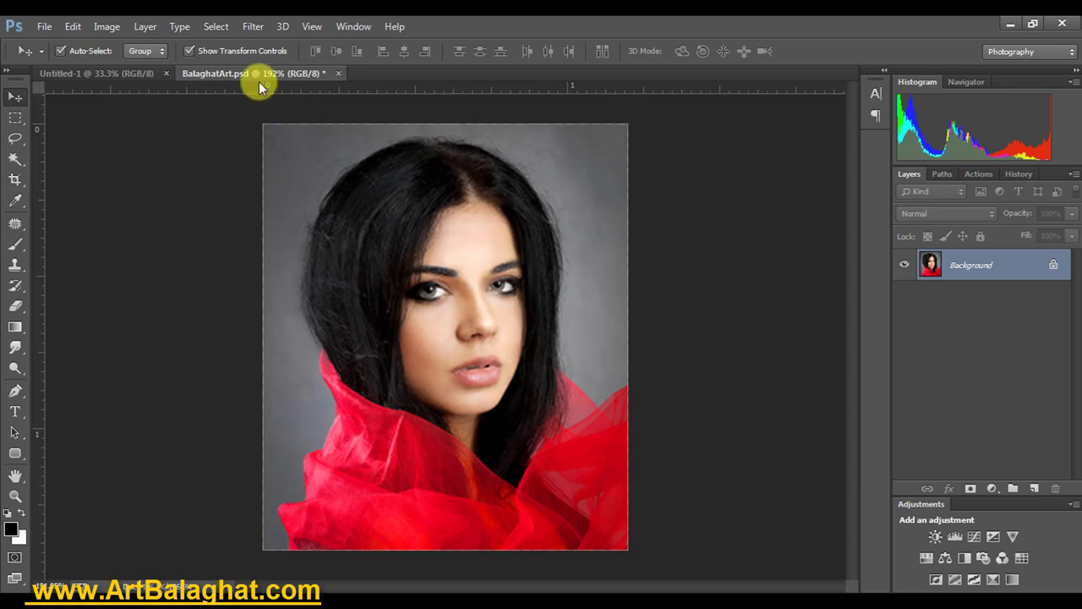
{"action": "mouse_move", "coordinate": [453, 269]}
{"action": "left_mouse_down"}
{"action": "mouse_move", "coordinate": [279, 129]}
{"action": "mouse_move", "coordinate": [268, 72]}
{"action": "mouse_move", "coordinate": [81, 72]}
{"action": "mouse_move", "coordinate": [474, 224]}
{"action": "mouse_move", "coordinate": [347, 134]}
{"action": "left_mouse_up"}
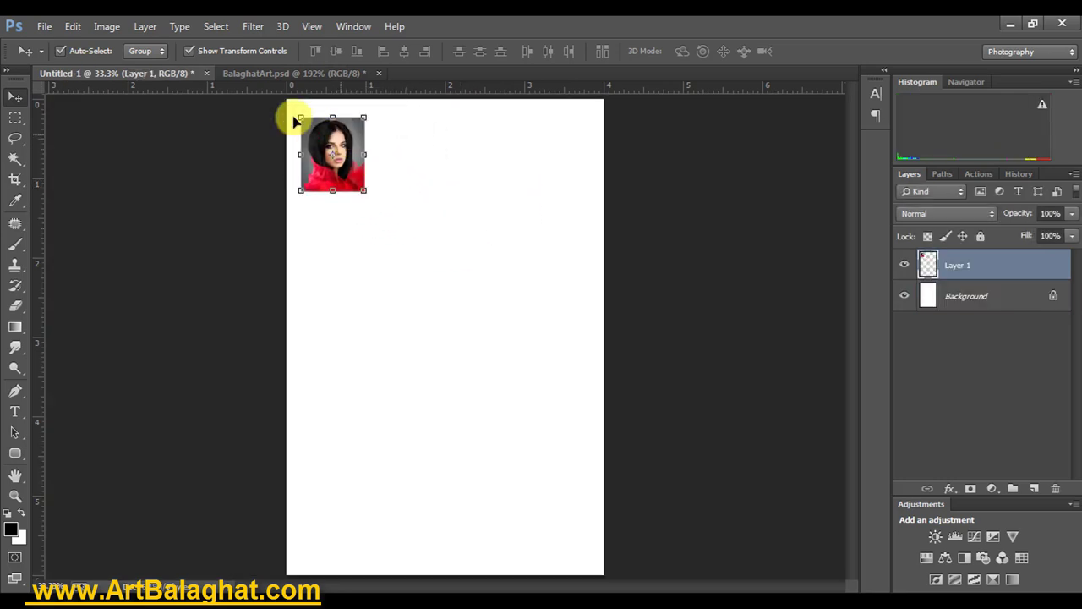
- Crop the portrait again at 1.2 x 1.4 in with 300 px/in resolution
{"action": "left_click", "coordinate": [249, 75]}
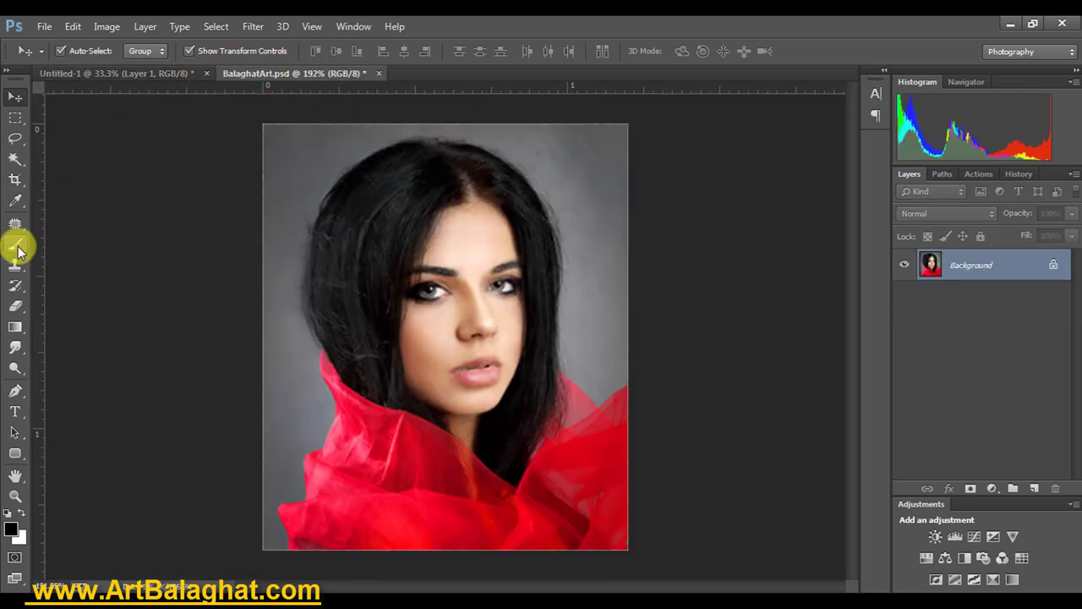
{"action": "left_click", "coordinate": [15, 180]}
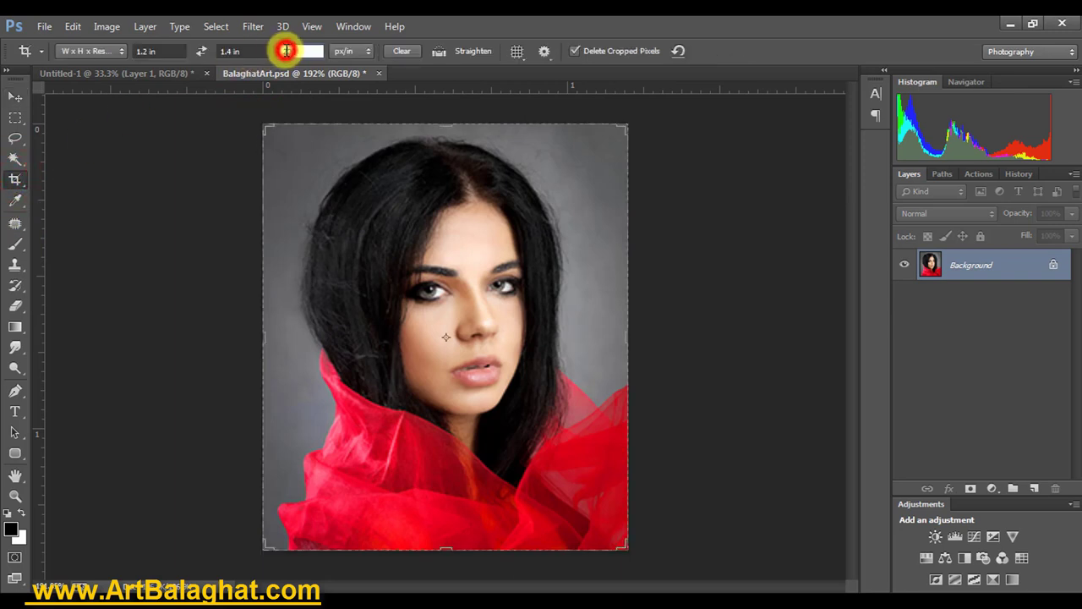
{"action": "type", "text": "300"}
{"action": "left_click", "coordinate": [356, 116]}
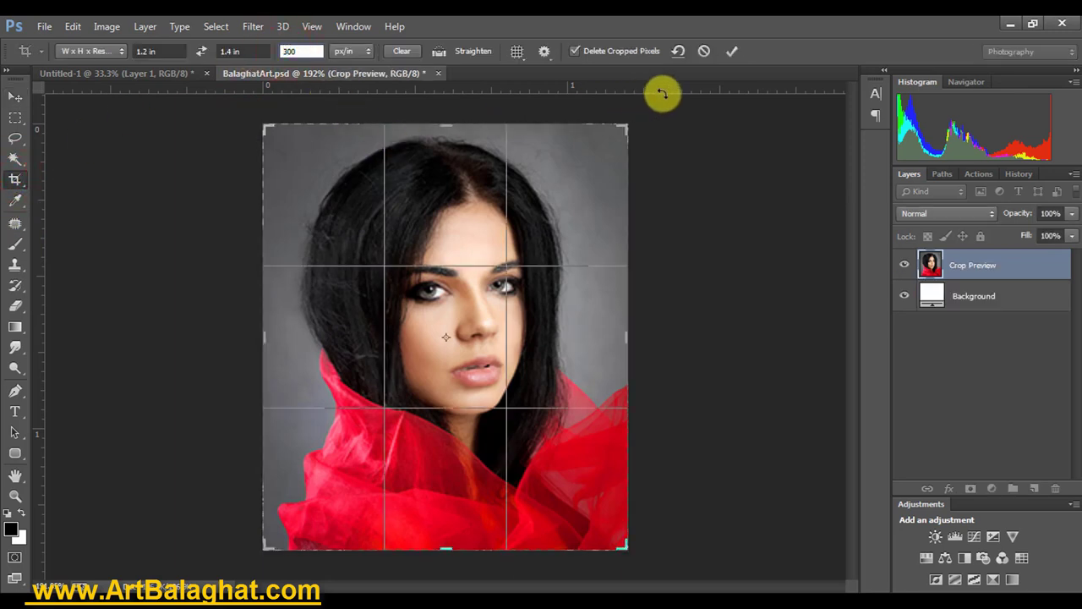
{"action": "left_click", "coordinate": [731, 51]}
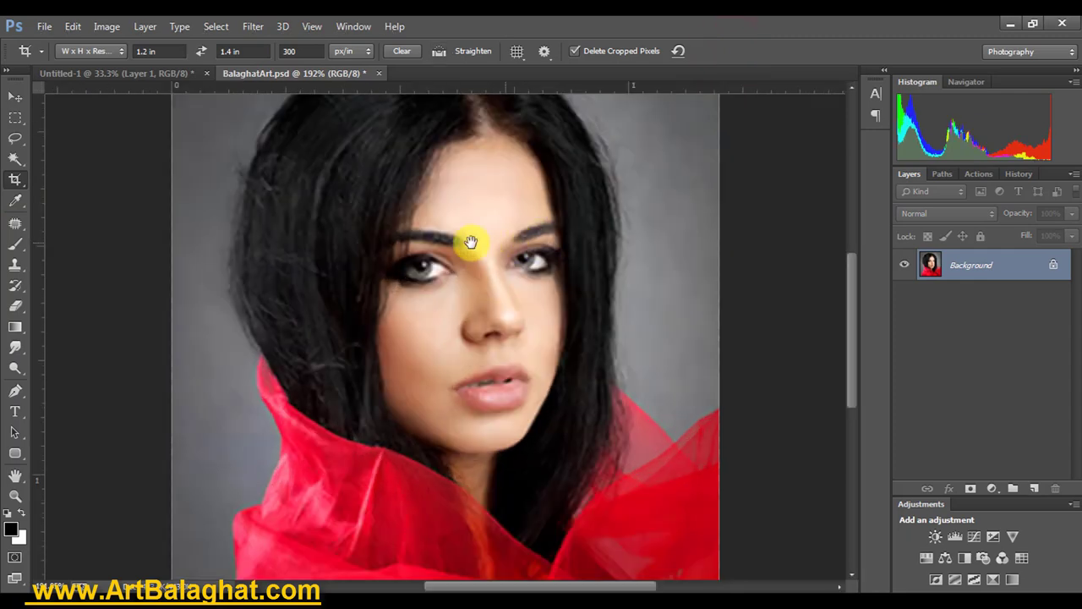
{"action": "left_click", "coordinate": [482, 244]}
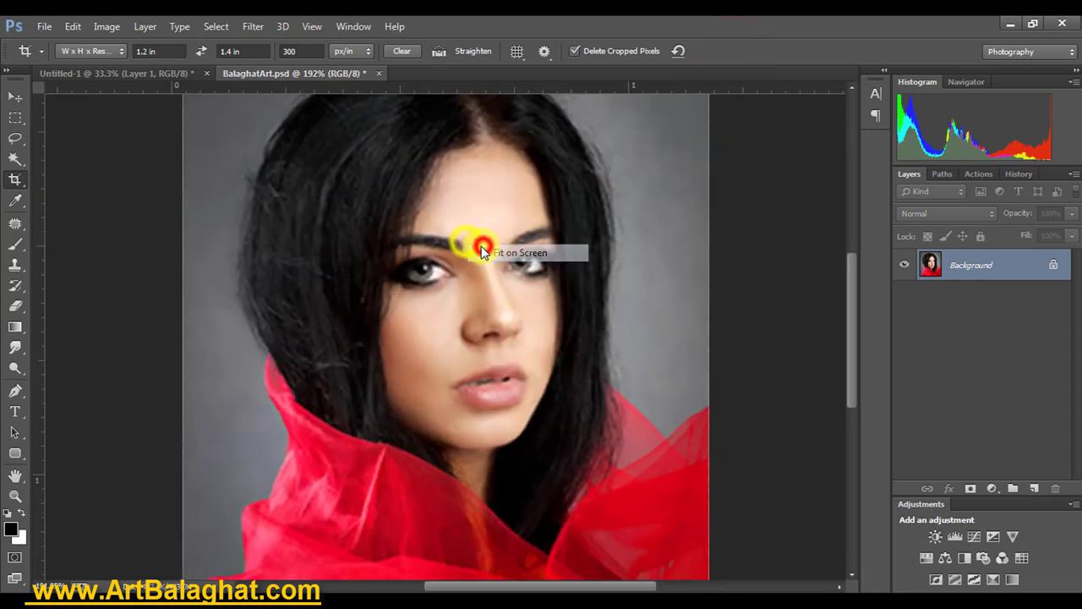
{"action": "left_click_drag", "start_coordinate": [244, 101], "coordinate": [689, 572]}
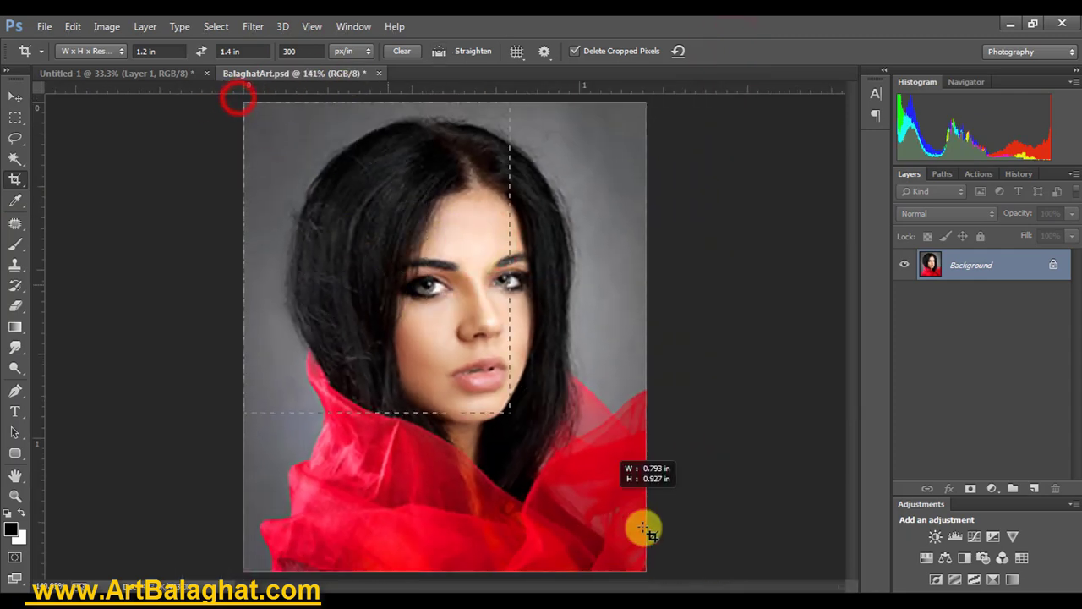
{"action": "left_click", "coordinate": [704, 51]}
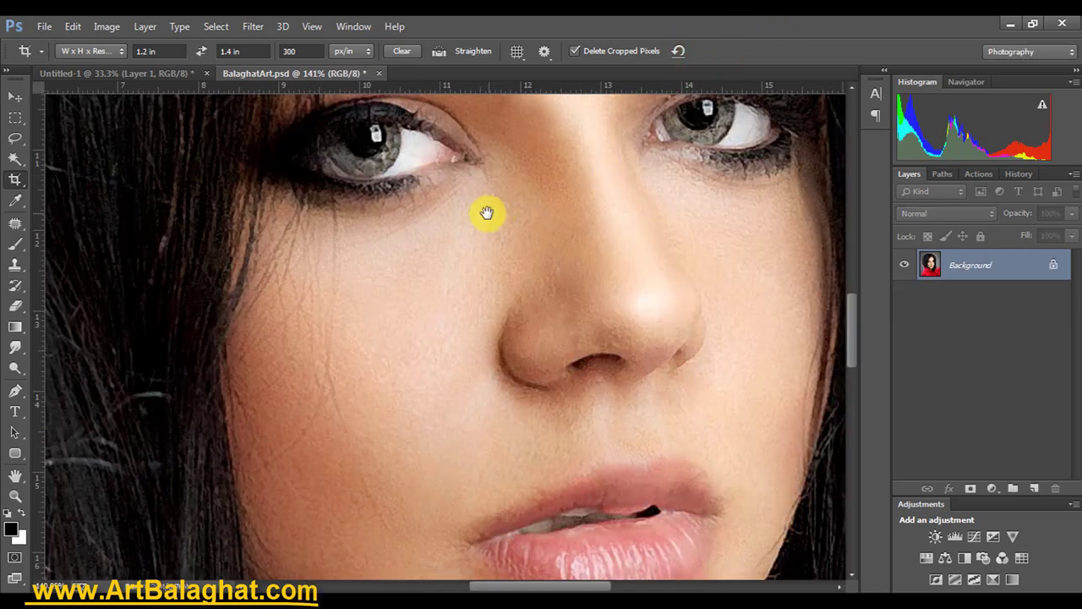
- Redraw the crop box over the whole portrait, commit it, and return to Untitled-1
{"action": "left_click", "coordinate": [483, 217]}
{"action": "key", "text": "ctrl+0"}
{"action": "left_click_drag", "start_coordinate": [641, 570], "coordinate": [252, 110]}
{"action": "right_click", "coordinate": [353, 196]}
{"action": "left_click", "coordinate": [731, 53]}
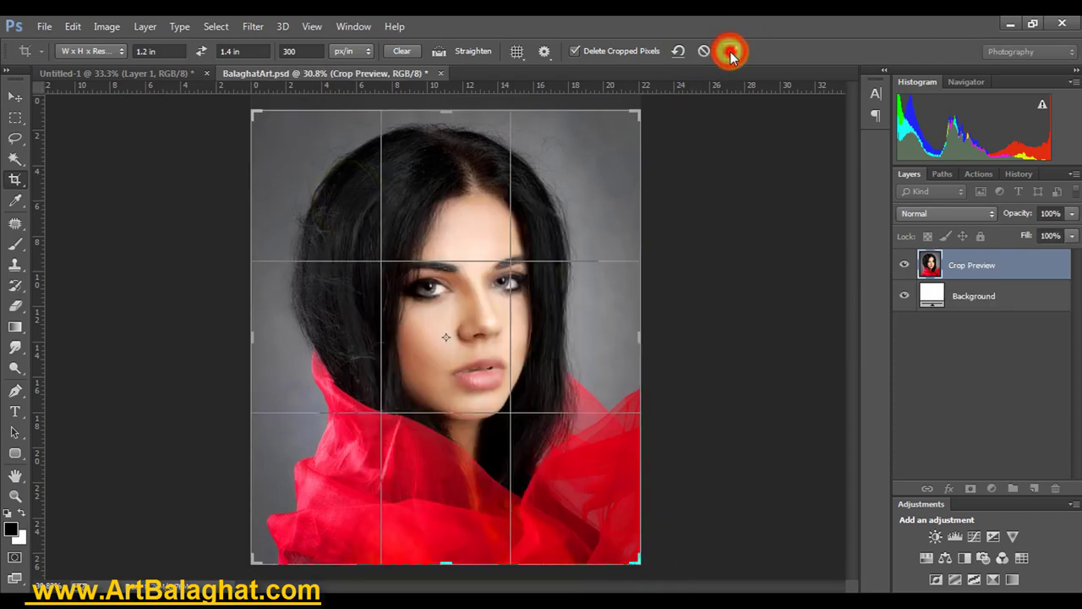
{"action": "key", "text": "ctrl+0"}
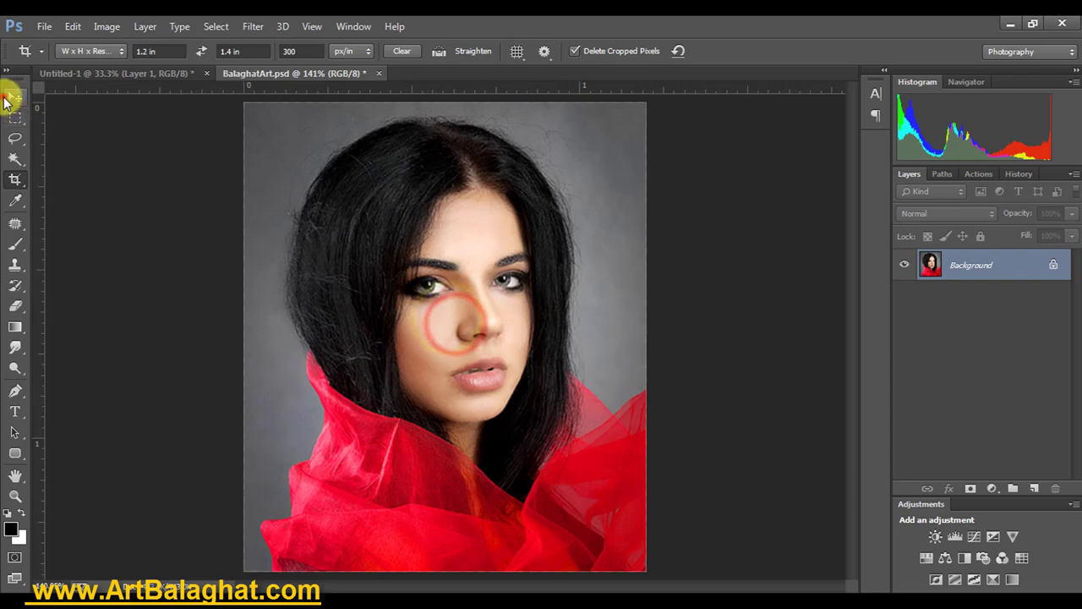
{"action": "left_click", "coordinate": [15, 97]}
{"action": "left_click", "coordinate": [127, 73]}
- Delete the old copy and drag the cropped portrait into Untitled-1's top-left corner
{"action": "key", "text": "Delete"}
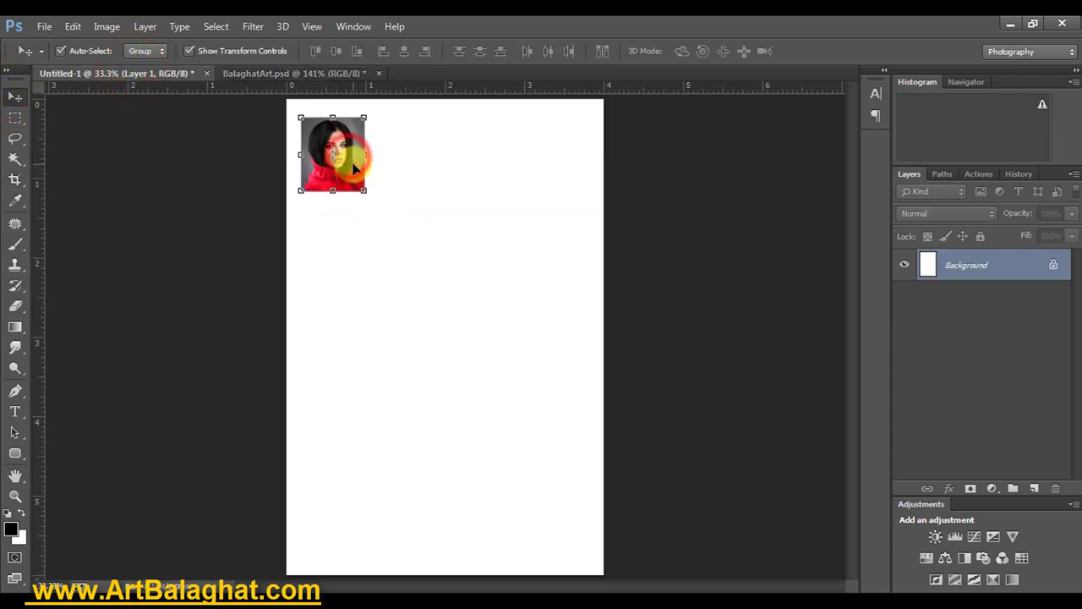
{"action": "left_click", "coordinate": [262, 73]}
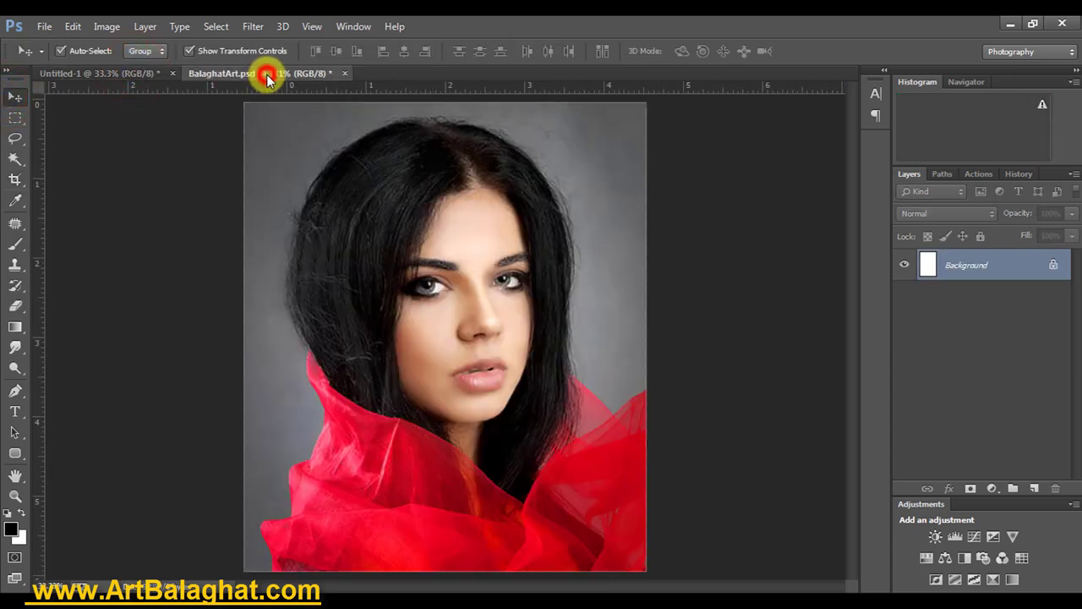
{"action": "left_click", "coordinate": [15, 179]}
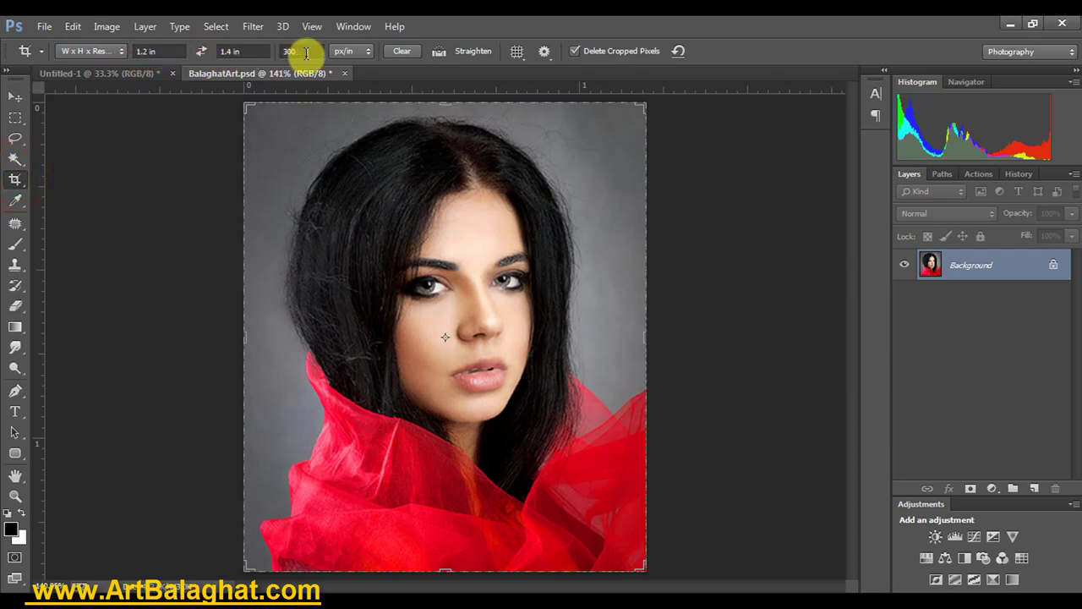
{"action": "left_click", "coordinate": [15, 95]}
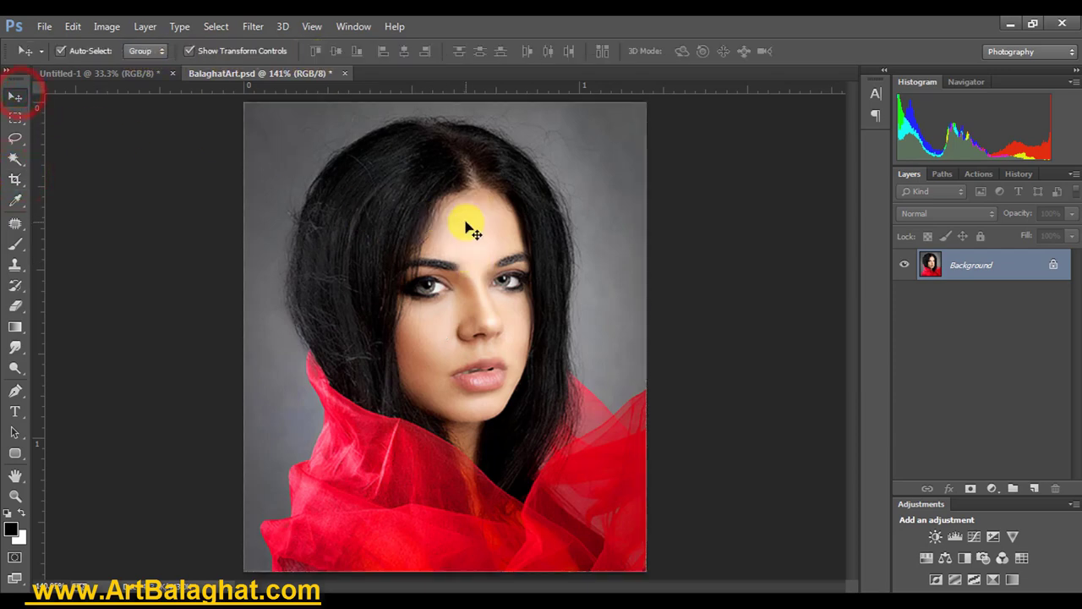
{"action": "left_click", "coordinate": [459, 314]}
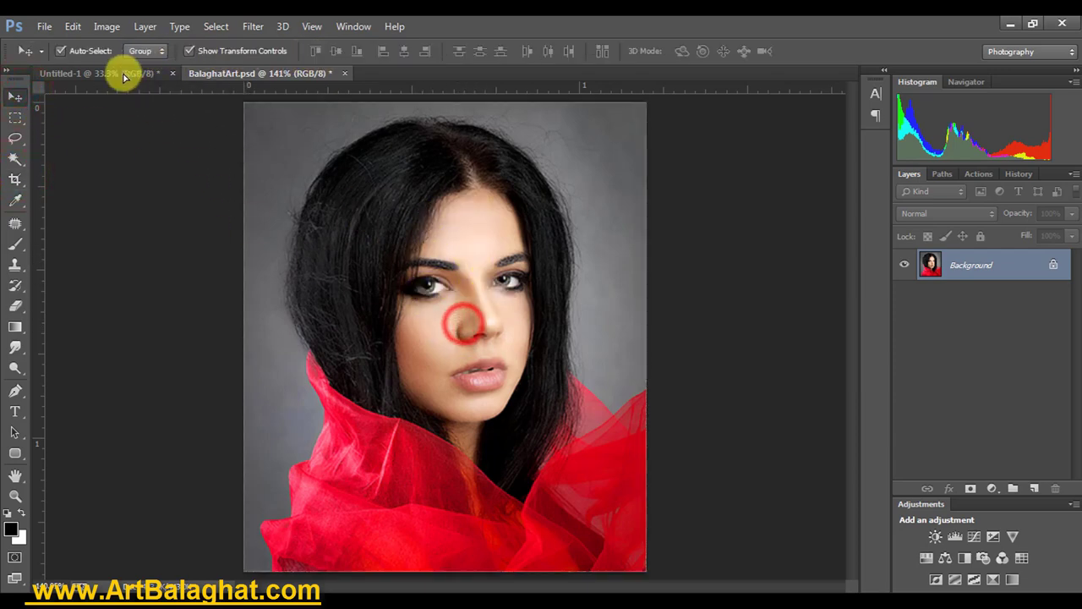
{"action": "mouse_move", "coordinate": [122, 76]}
{"action": "left_mouse_down"}
{"action": "mouse_move", "coordinate": [453, 237]}
{"action": "mouse_move", "coordinate": [354, 152]}
{"action": "mouse_move", "coordinate": [356, 142]}
{"action": "mouse_move", "coordinate": [365, 155]}
{"action": "left_mouse_up"}
- Inspect the placed Layer 1 up close, then return to BalaghatArt.psd
{"action": "key", "text": "ctrl+t"}
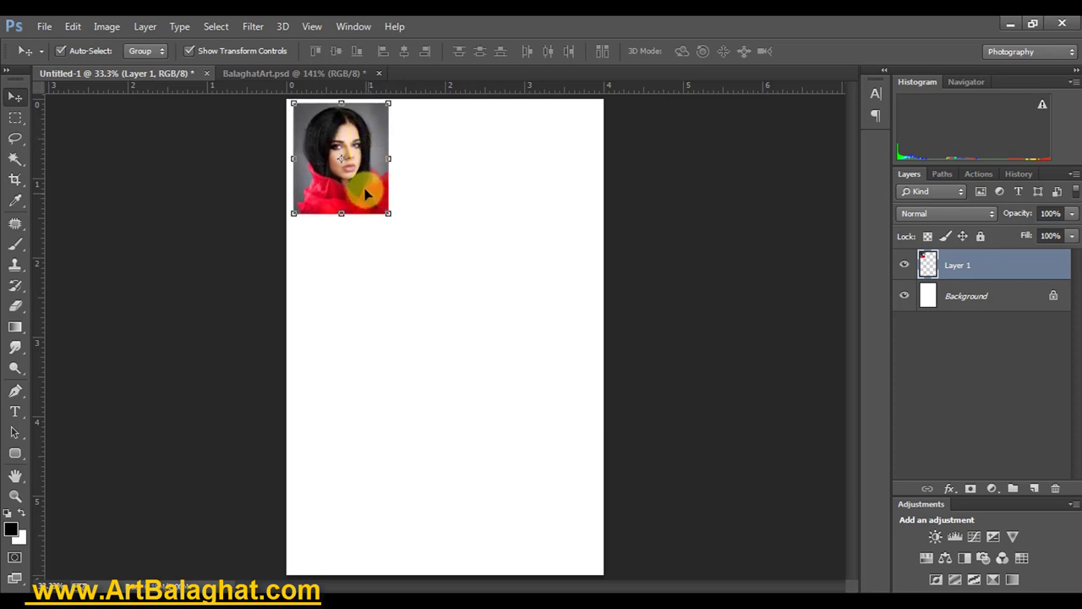
{"action": "left_click", "coordinate": [483, 281]}
{"action": "left_click", "coordinate": [360, 167]}
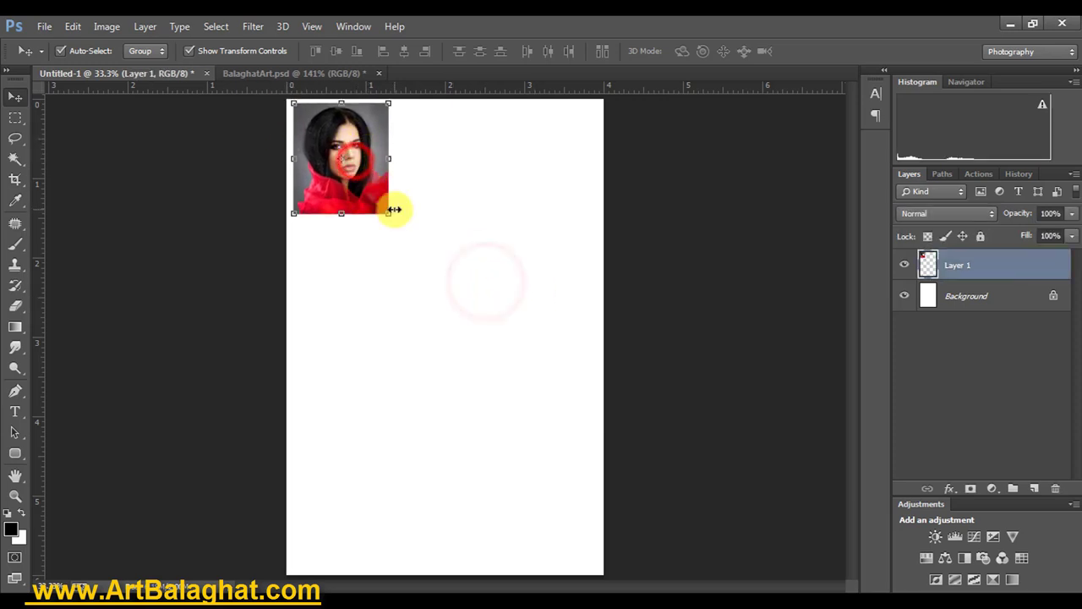
{"action": "left_click_drag", "start_coordinate": [358, 186], "coordinate": [430, 268]}
{"action": "left_click_drag", "start_coordinate": [525, 293], "coordinate": [438, 270]}
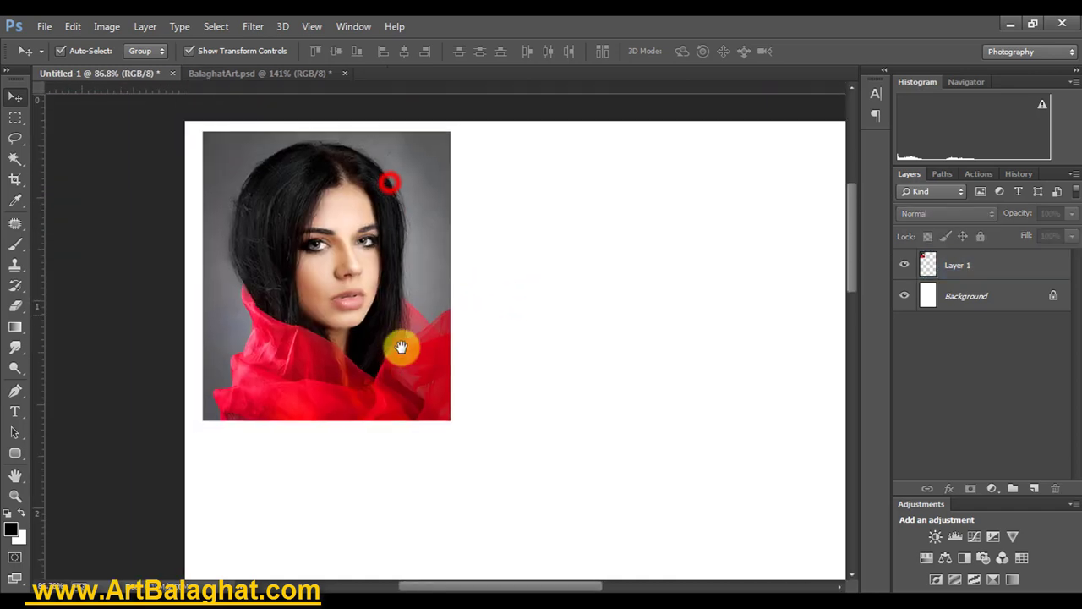
{"action": "left_click_drag", "start_coordinate": [350, 174], "coordinate": [385, 189]}
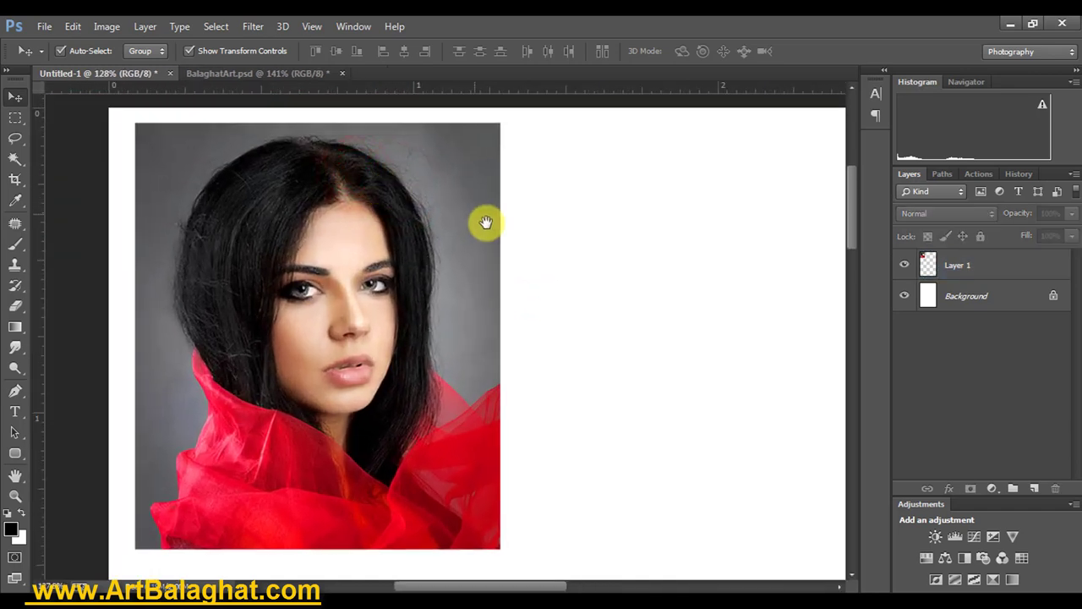
{"action": "left_click", "coordinate": [572, 241]}
{"action": "left_click", "coordinate": [225, 74]}
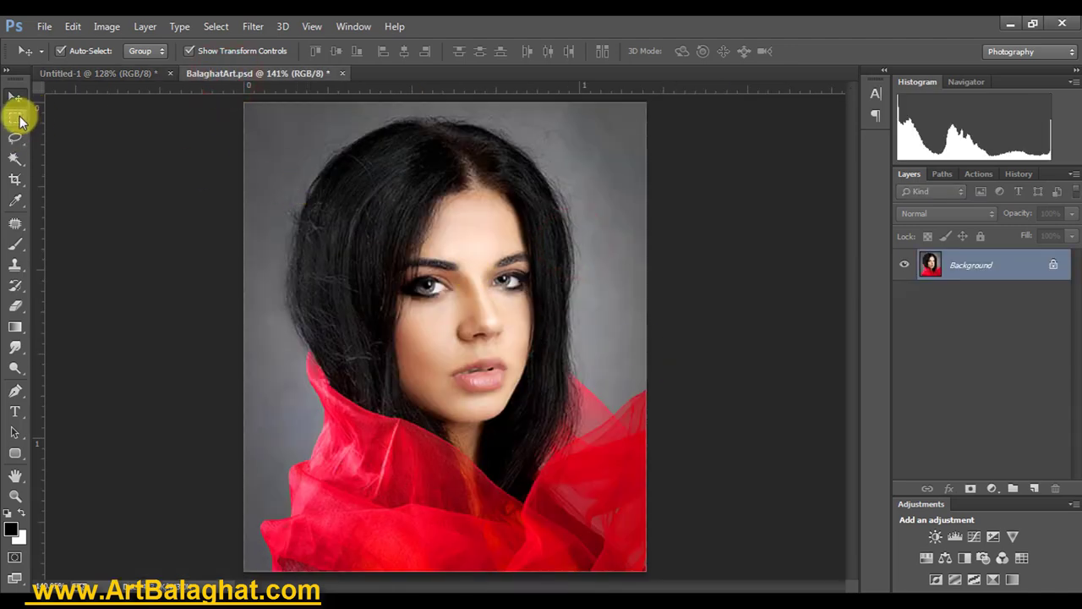
{"action": "left_click", "coordinate": [20, 119]}
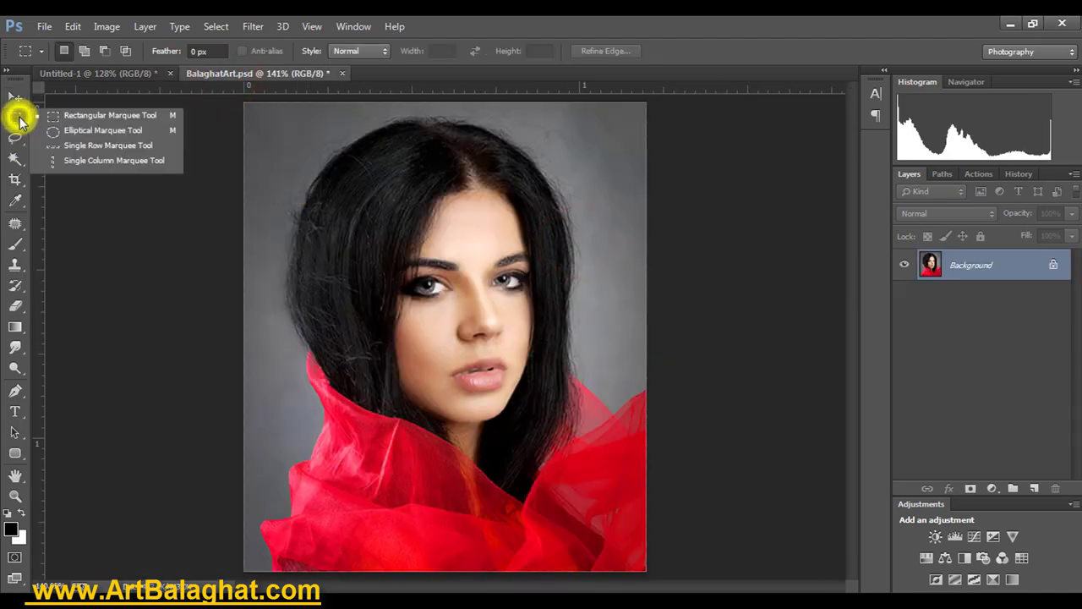
{"action": "left_click", "coordinate": [93, 118]}
{"action": "left_click_drag", "start_coordinate": [252, 110], "coordinate": [637, 564]}
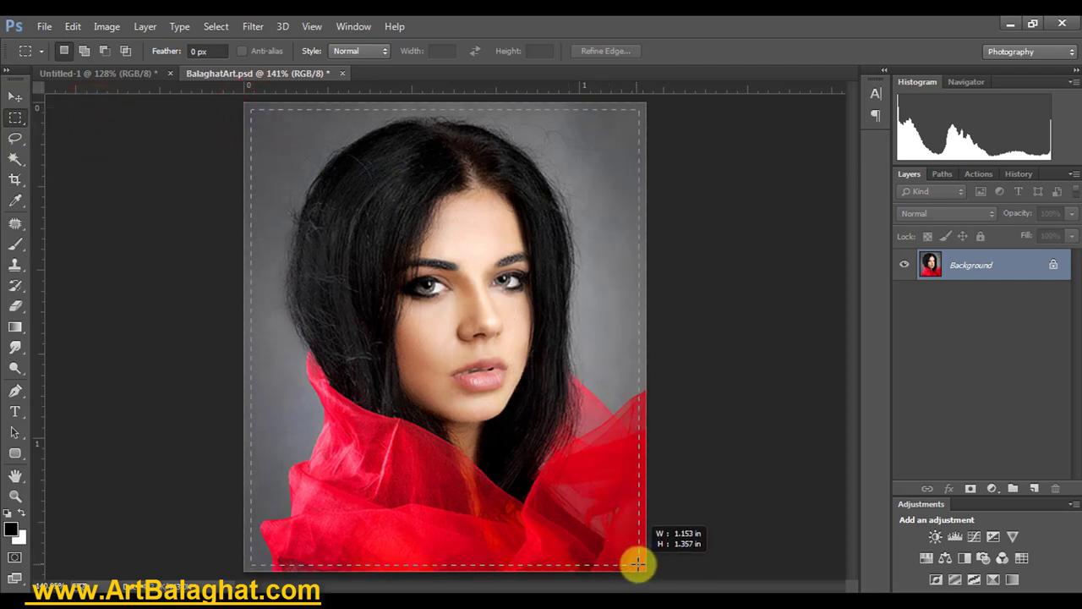
{"action": "left_click_drag", "start_coordinate": [637, 563], "coordinate": [640, 565]}
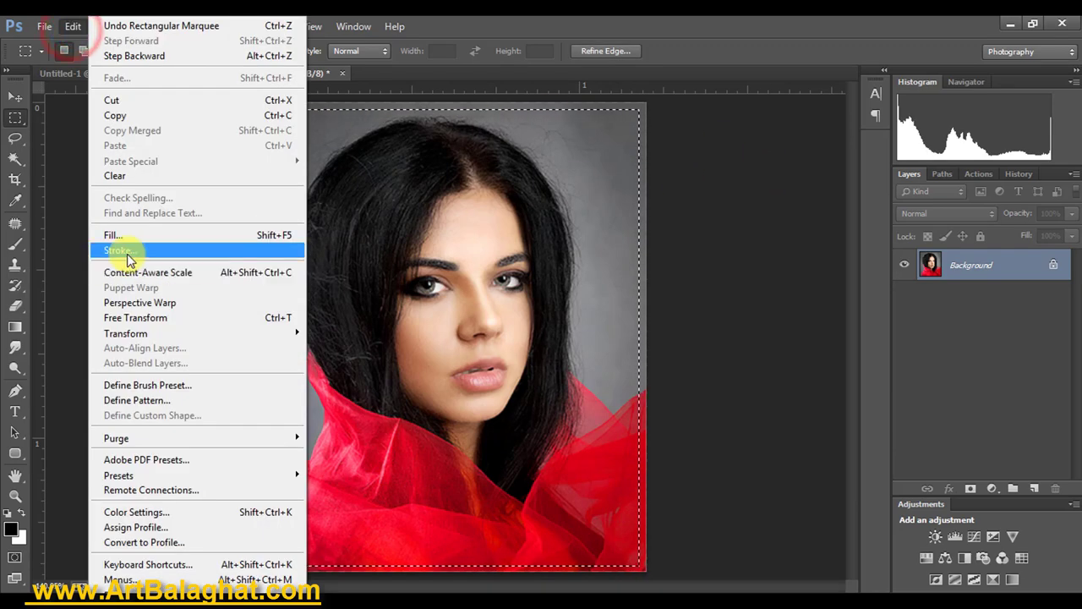
{"action": "left_click", "coordinate": [133, 251]}
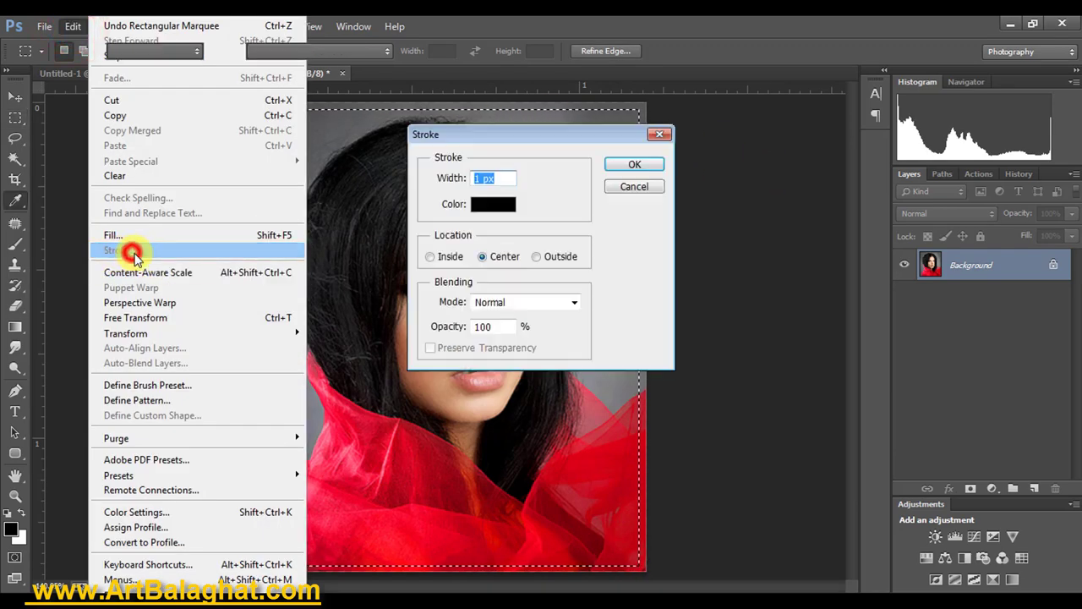
{"action": "mouse_move", "coordinate": [494, 137]}
{"action": "left_mouse_down"}
{"action": "mouse_move", "coordinate": [638, 131]}
{"action": "mouse_move", "coordinate": [779, 163]}
{"action": "left_mouse_up"}
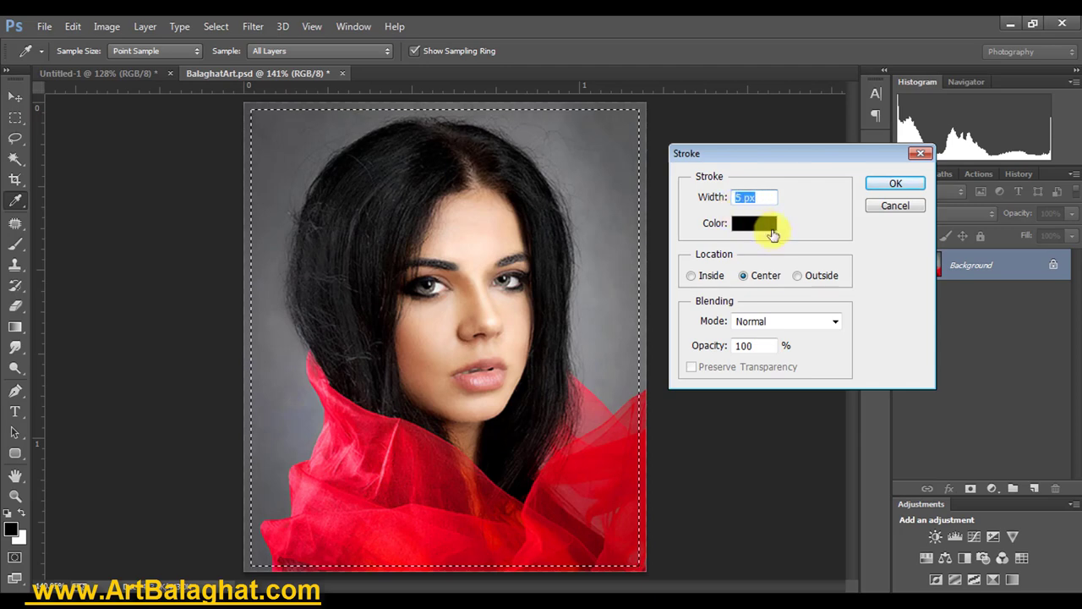
{"action": "left_click", "coordinate": [707, 276]}
{"action": "left_click", "coordinate": [813, 275]}
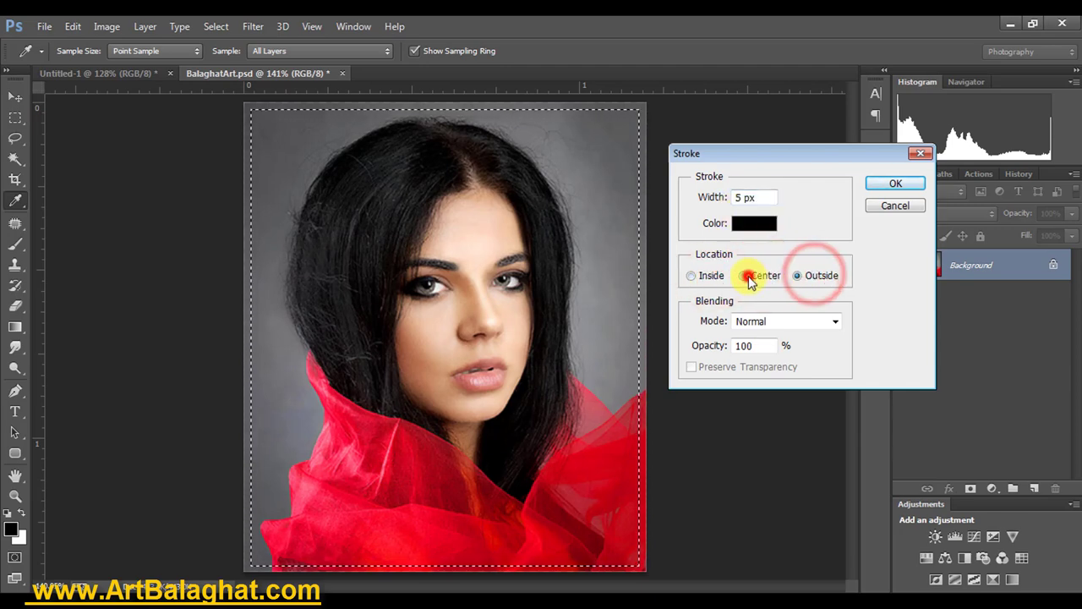
{"action": "left_click", "coordinate": [750, 279]}
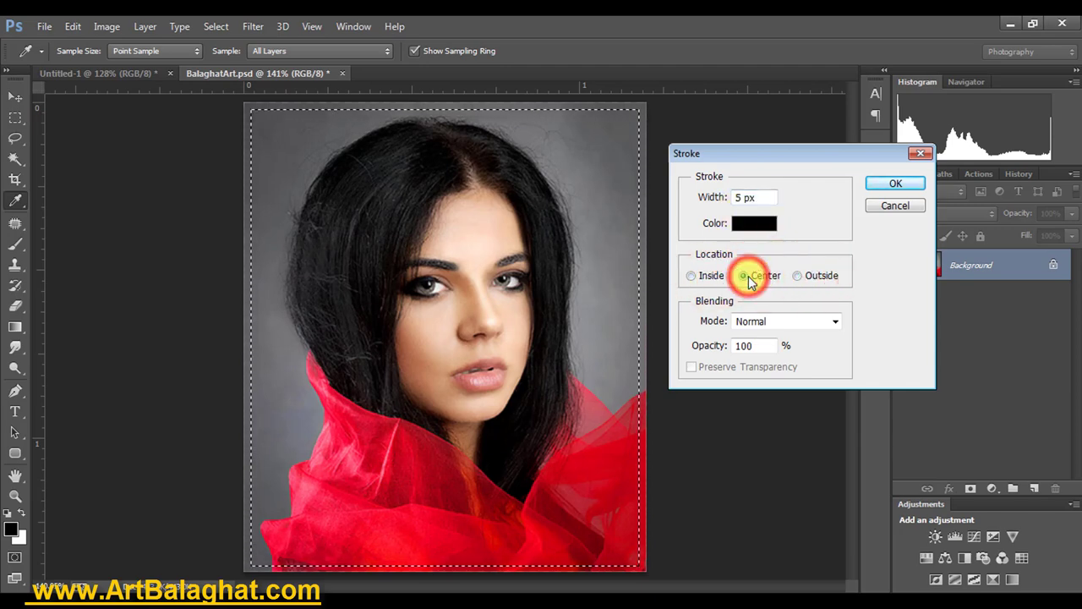
{"action": "left_click", "coordinate": [761, 345]}
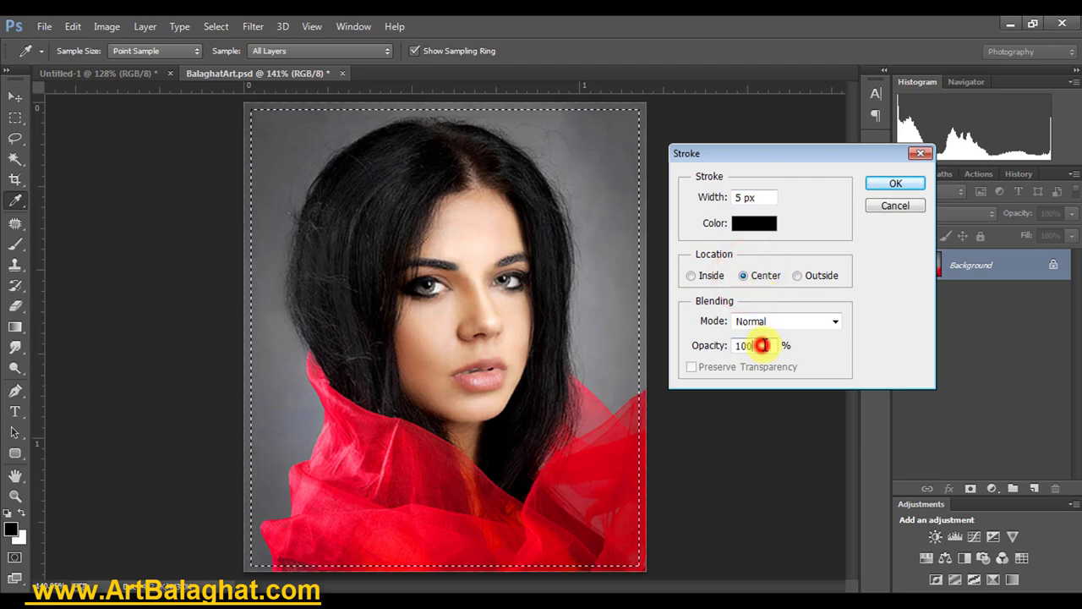
{"action": "left_click", "coordinate": [833, 328]}
{"action": "left_click", "coordinate": [764, 25]}
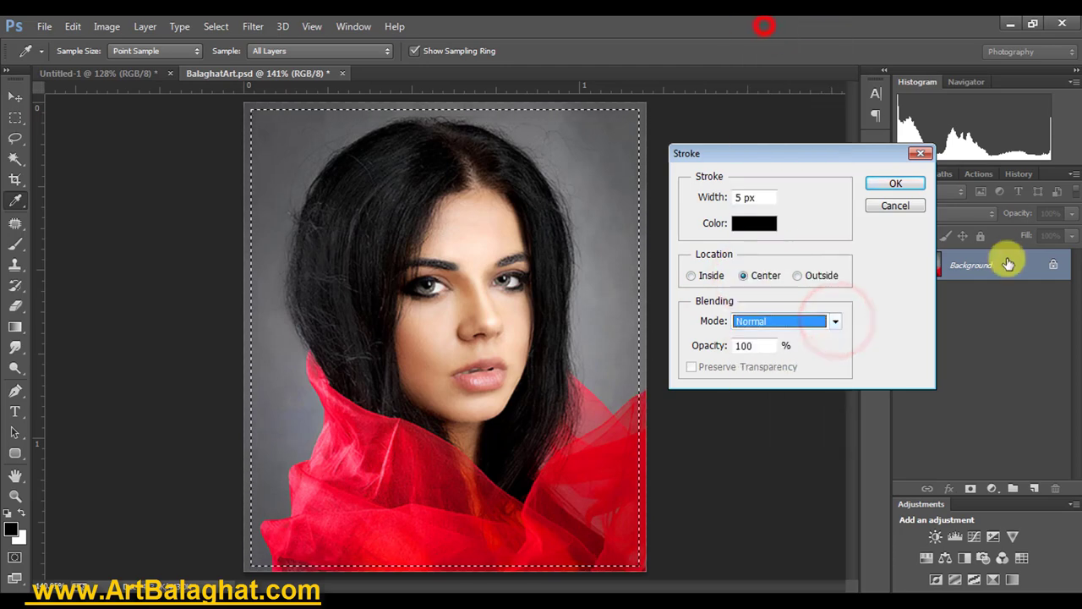
{"action": "left_click", "coordinate": [888, 184]}
{"action": "key", "text": "m"}
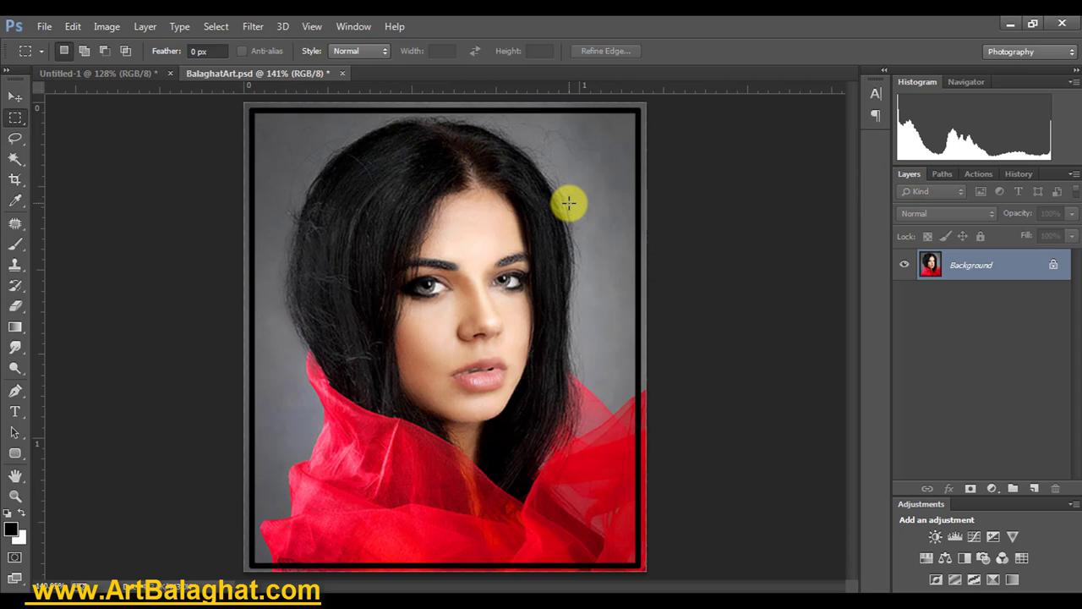
{"action": "left_click", "coordinate": [437, 157]}
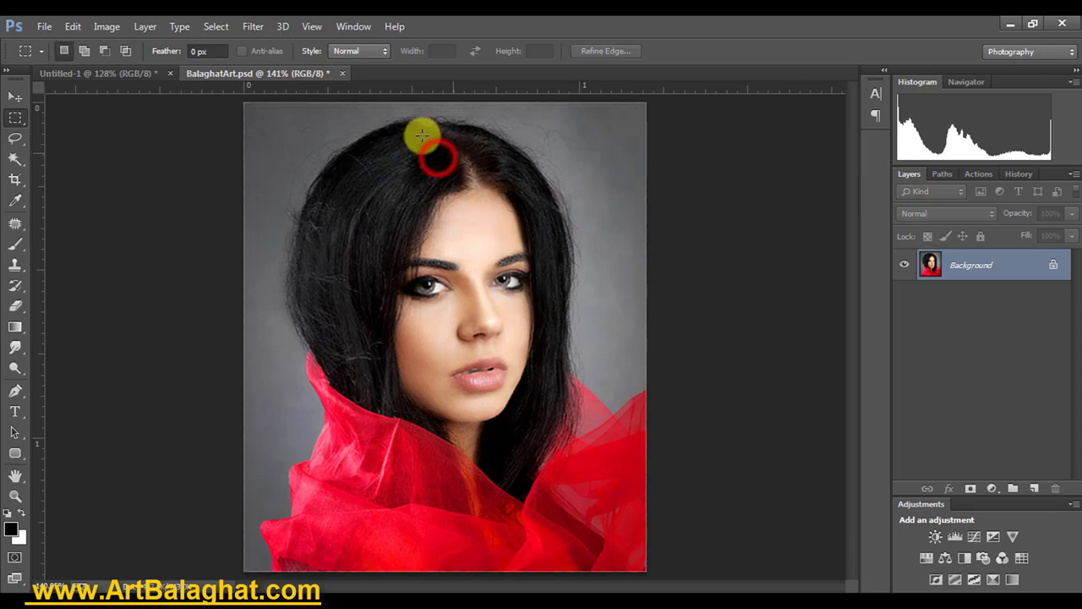
- Select all, apply a 4 px black centered stroke to the portrait, then deselect
{"action": "left_click", "coordinate": [16, 95]}
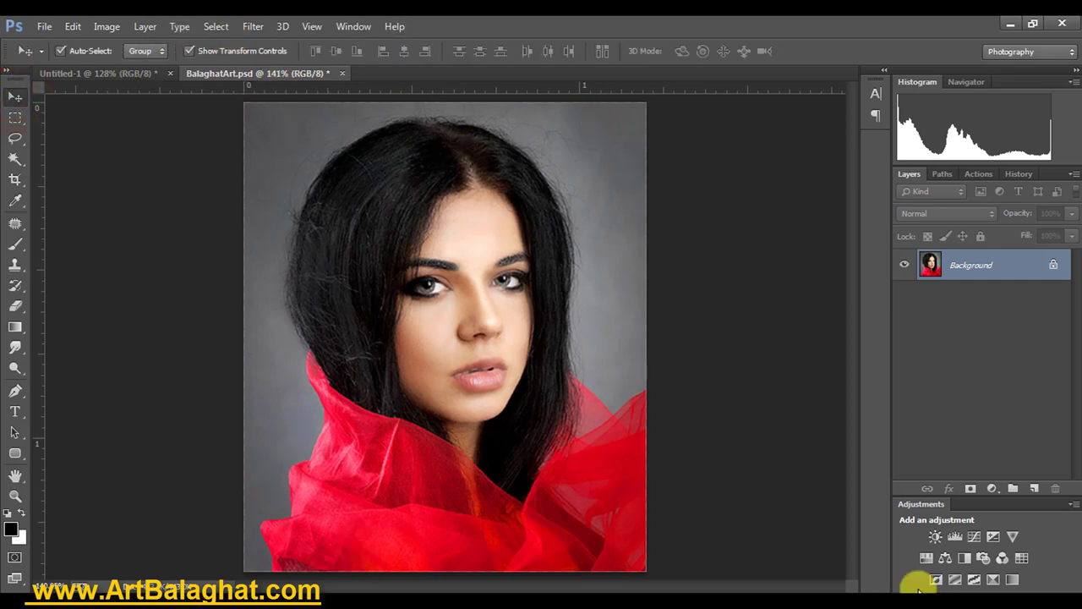
{"action": "left_click", "coordinate": [213, 26]}
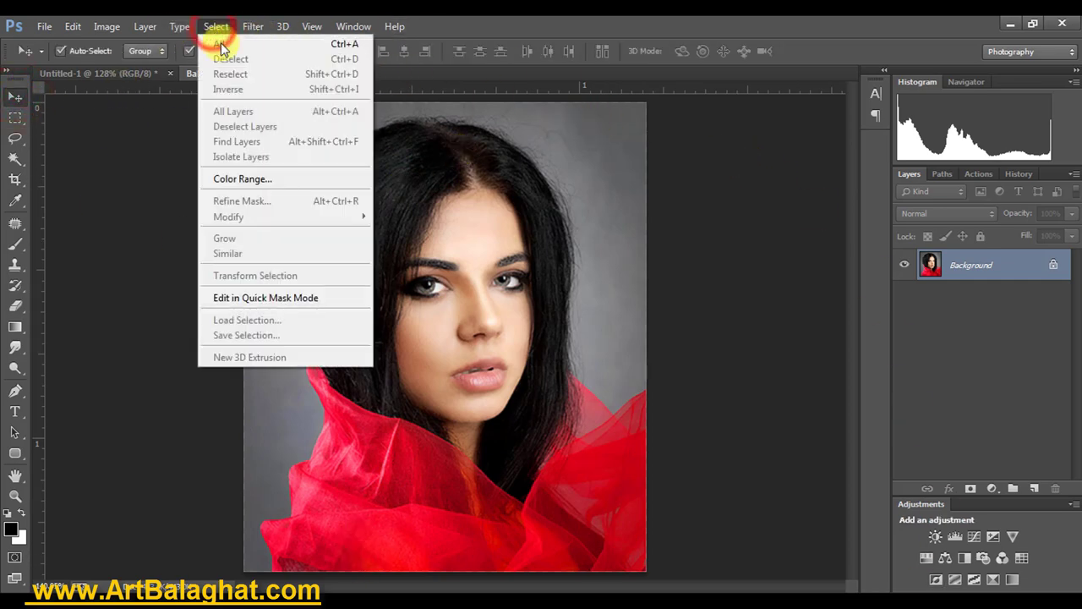
{"action": "left_click", "coordinate": [235, 43]}
{"action": "left_click", "coordinate": [218, 26]}
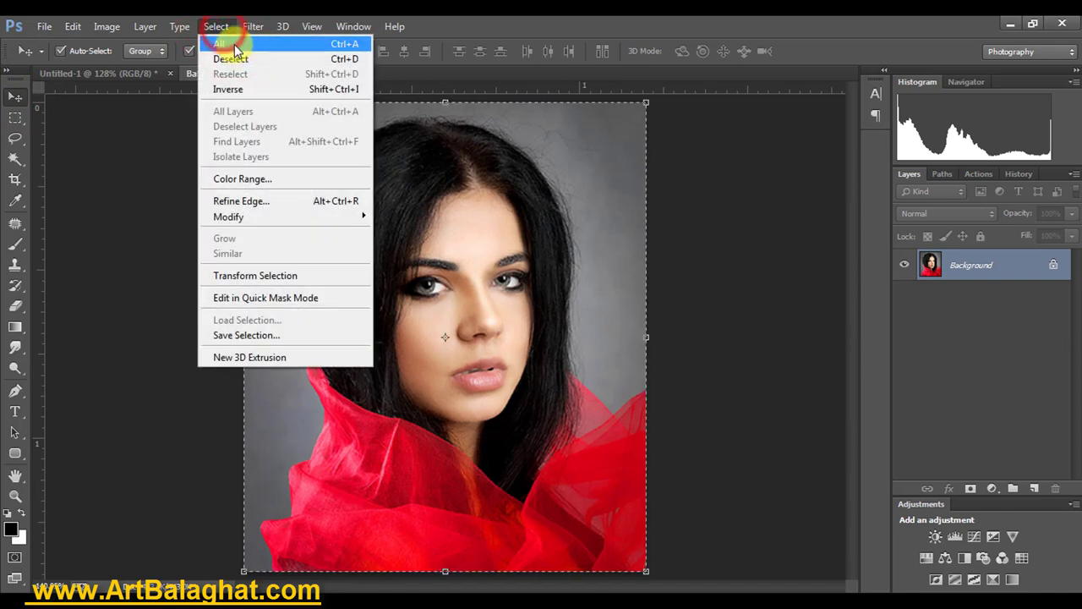
{"action": "left_click", "coordinate": [233, 43]}
{"action": "left_click", "coordinate": [211, 26]}
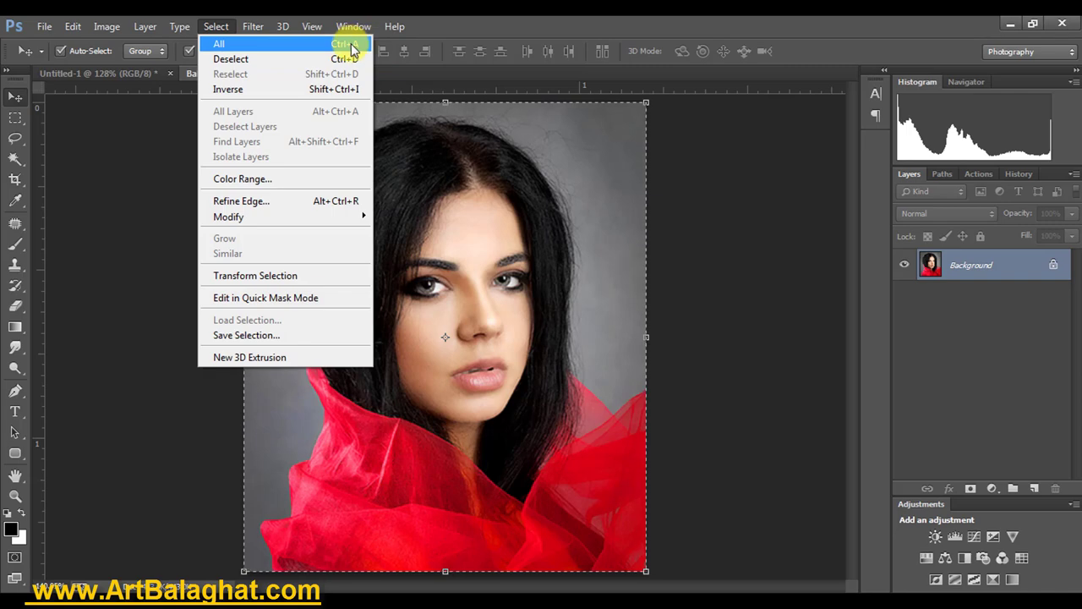
{"action": "left_click", "coordinate": [316, 45]}
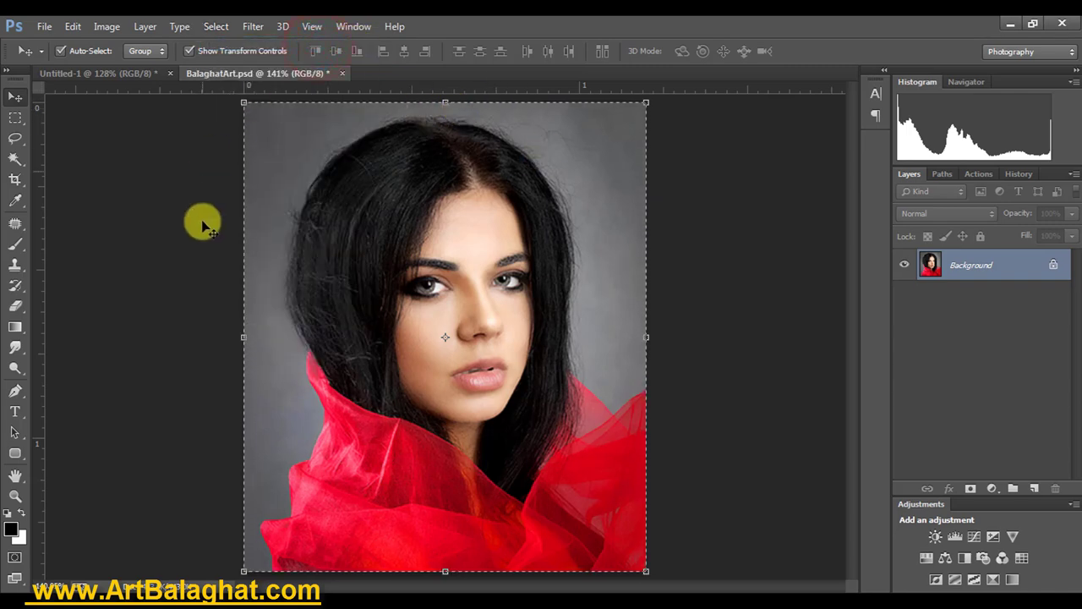
{"action": "left_click", "coordinate": [73, 27]}
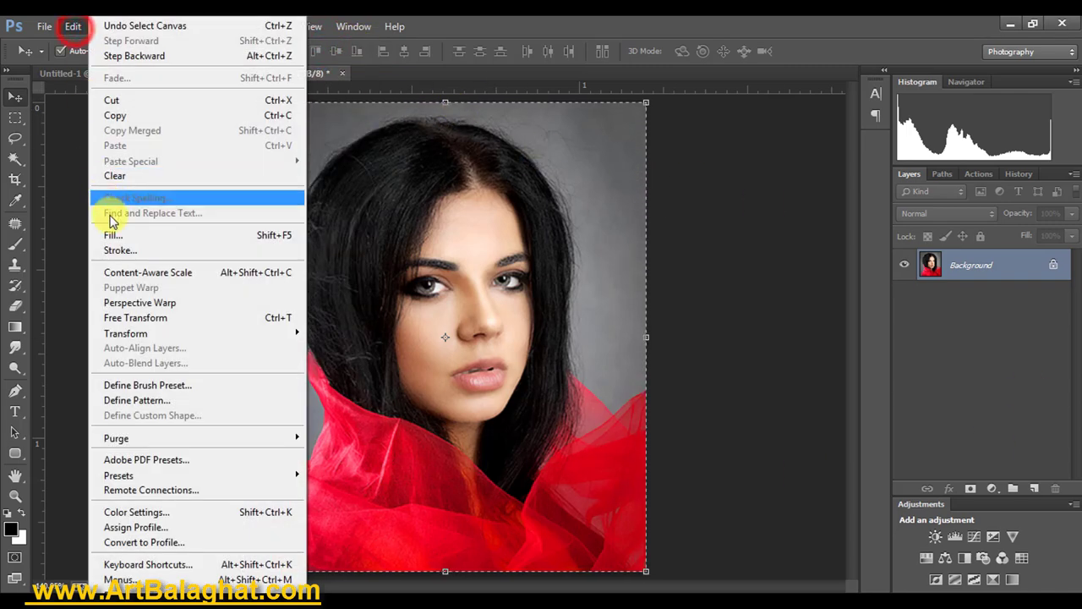
{"action": "left_click", "coordinate": [138, 248]}
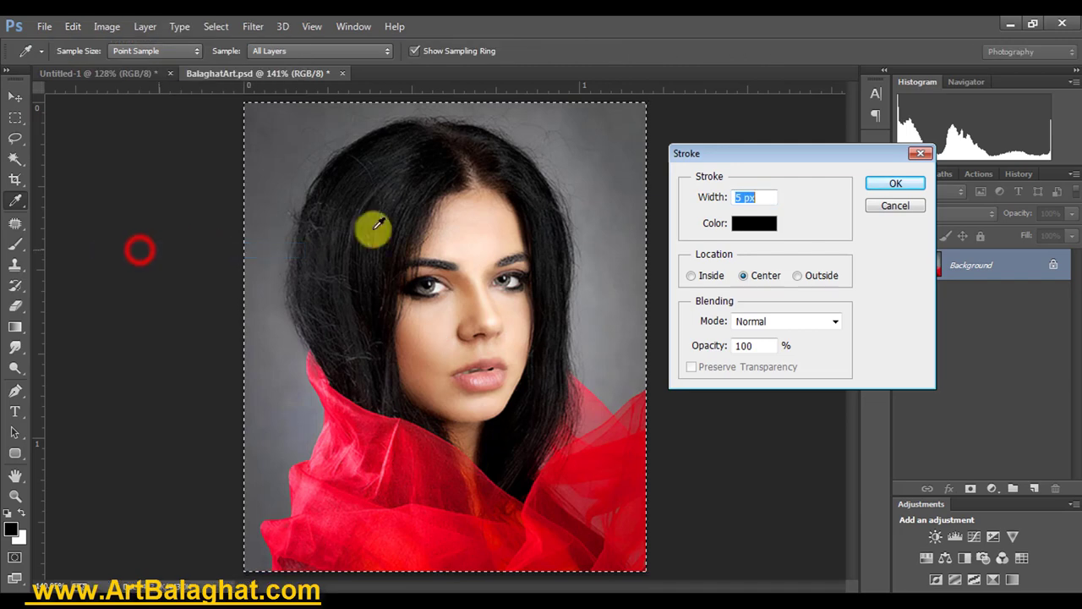
{"action": "left_click", "coordinate": [894, 184]}
{"action": "key", "text": "v"}
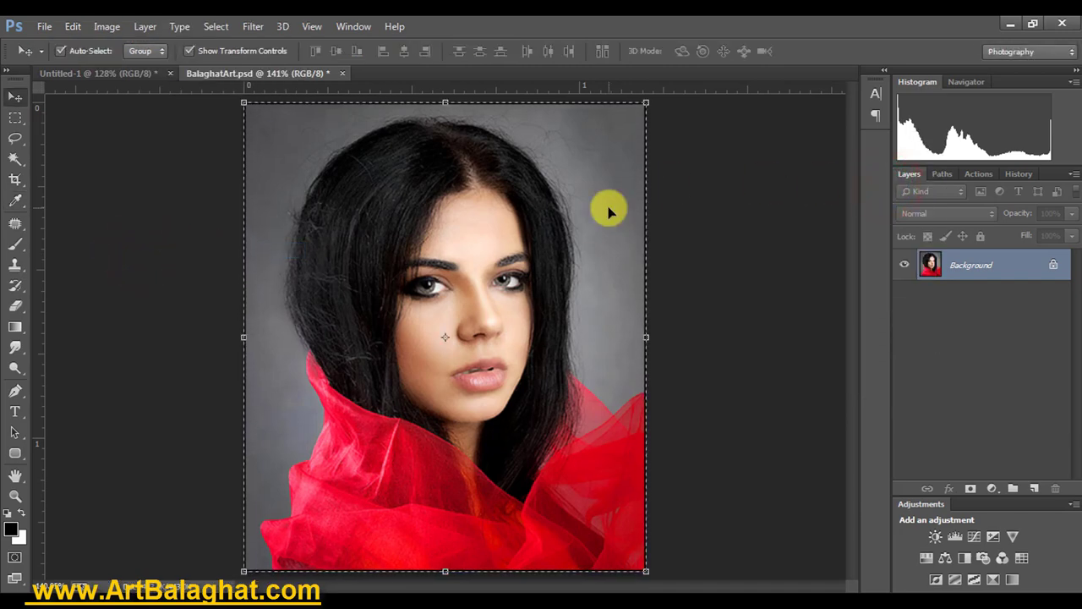
{"action": "key", "text": "ctrl+d"}
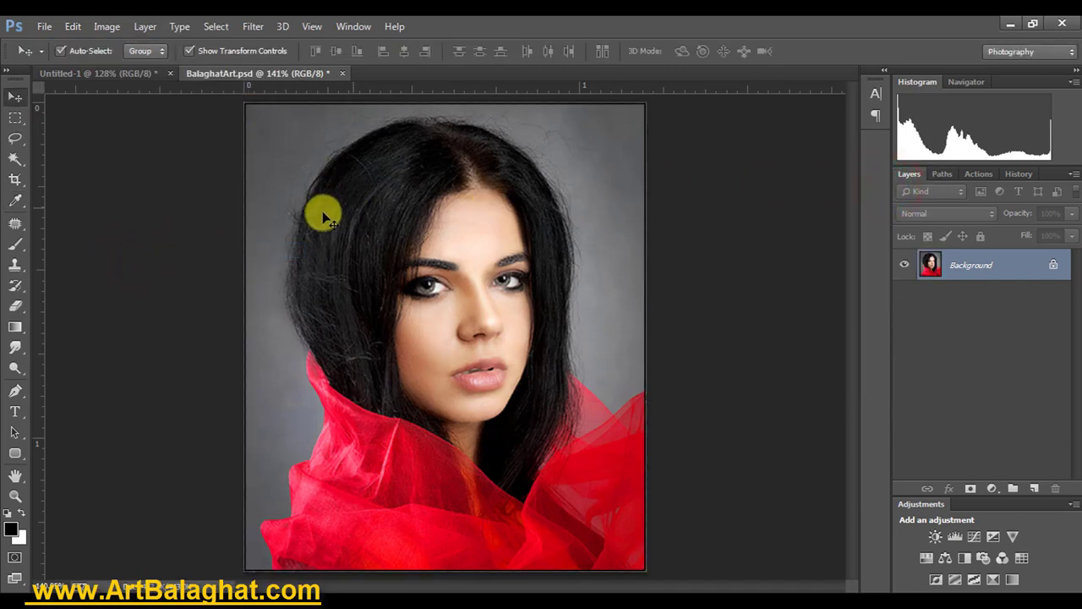
- Drop the bordered portrait into Untitled-1 as Layer 2, right of the first copy
{"action": "left_click", "coordinate": [415, 196]}
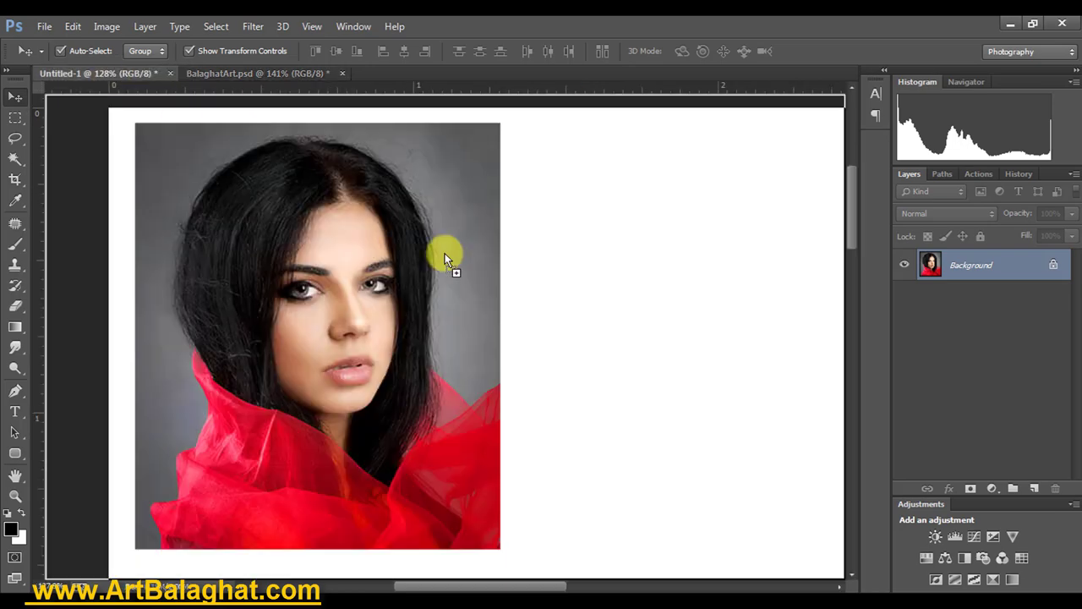
{"action": "left_click_drag", "start_coordinate": [110, 78], "coordinate": [572, 245]}
{"action": "left_click_drag", "start_coordinate": [517, 218], "coordinate": [607, 175]}
{"action": "left_click", "coordinate": [658, 219]}
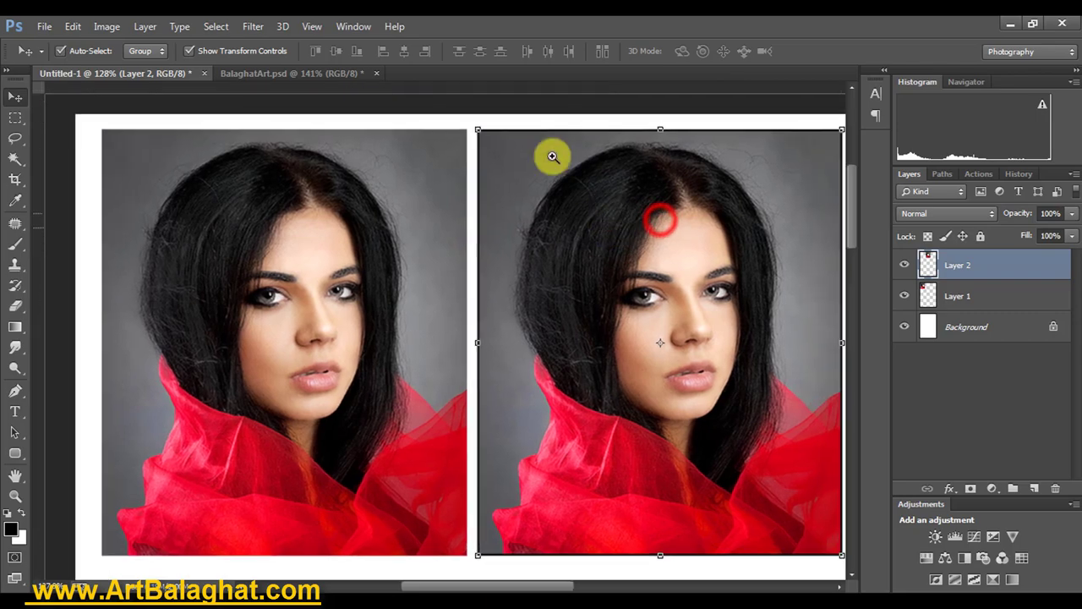
{"action": "left_click_drag", "start_coordinate": [471, 125], "coordinate": [568, 162]}
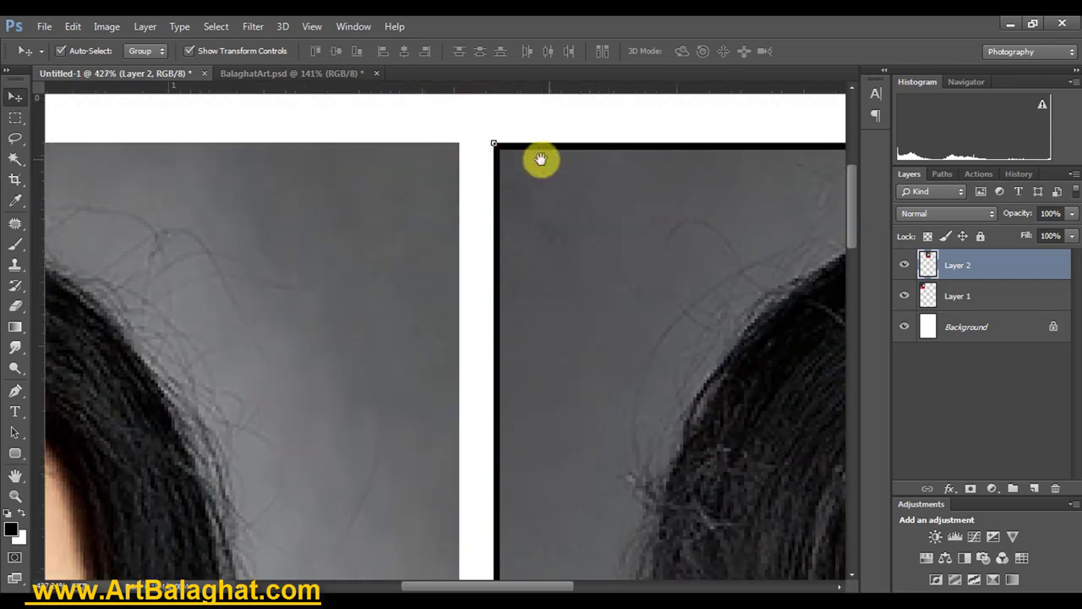
{"action": "left_click", "coordinate": [536, 108]}
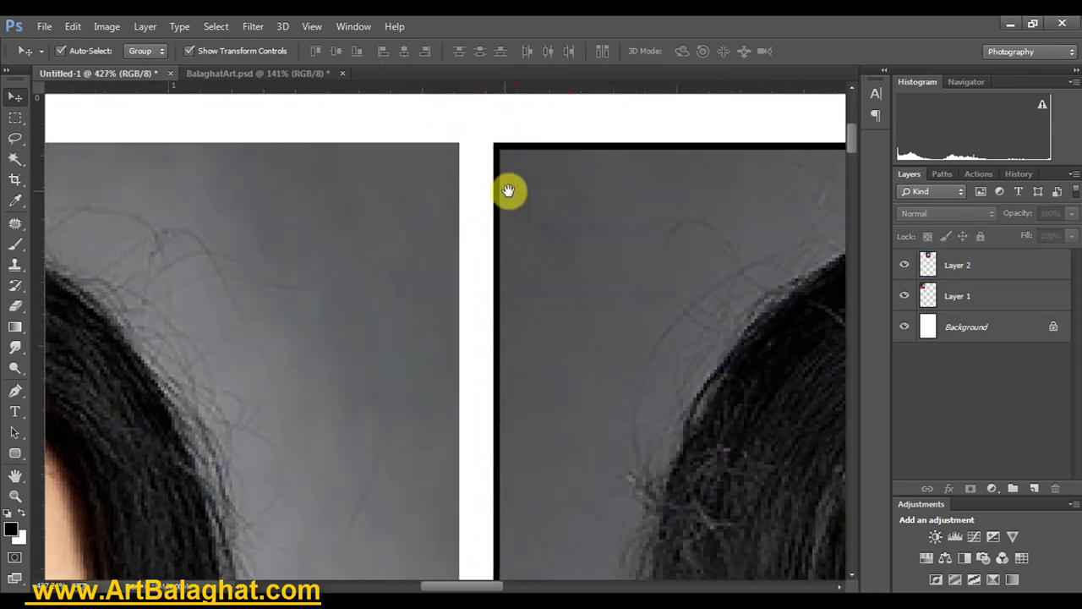
{"action": "right_click", "coordinate": [521, 201]}
{"action": "left_click", "coordinate": [524, 203]}
{"action": "left_click", "coordinate": [460, 181]}
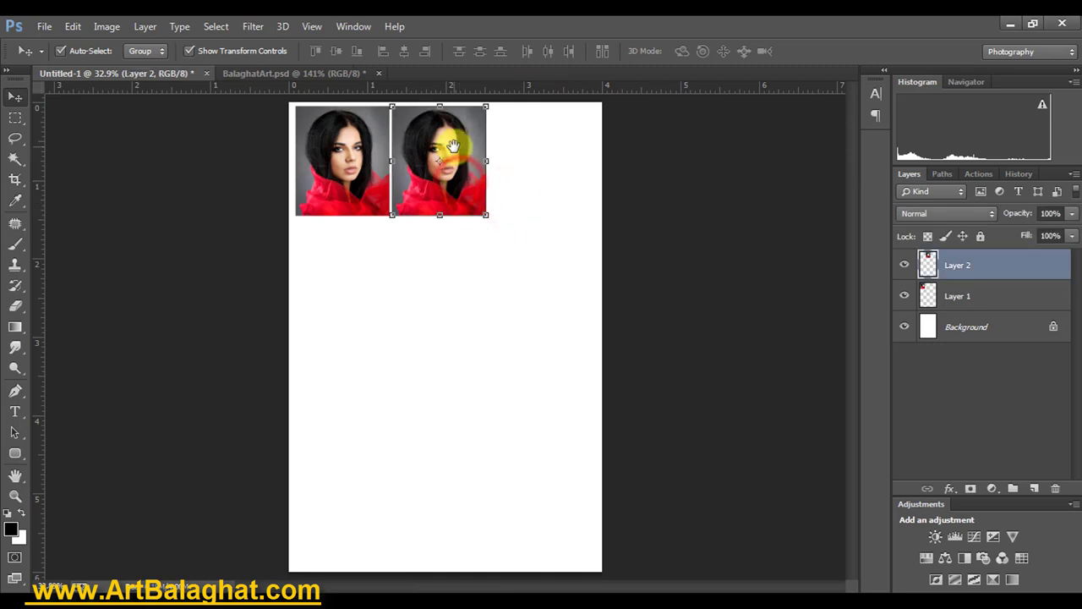
{"action": "scroll", "coordinate": [435, 169], "scroll_direction": "up", "scroll_amount": 1}
{"action": "scroll", "coordinate": [435, 174], "scroll_direction": "up", "scroll_amount": 3}
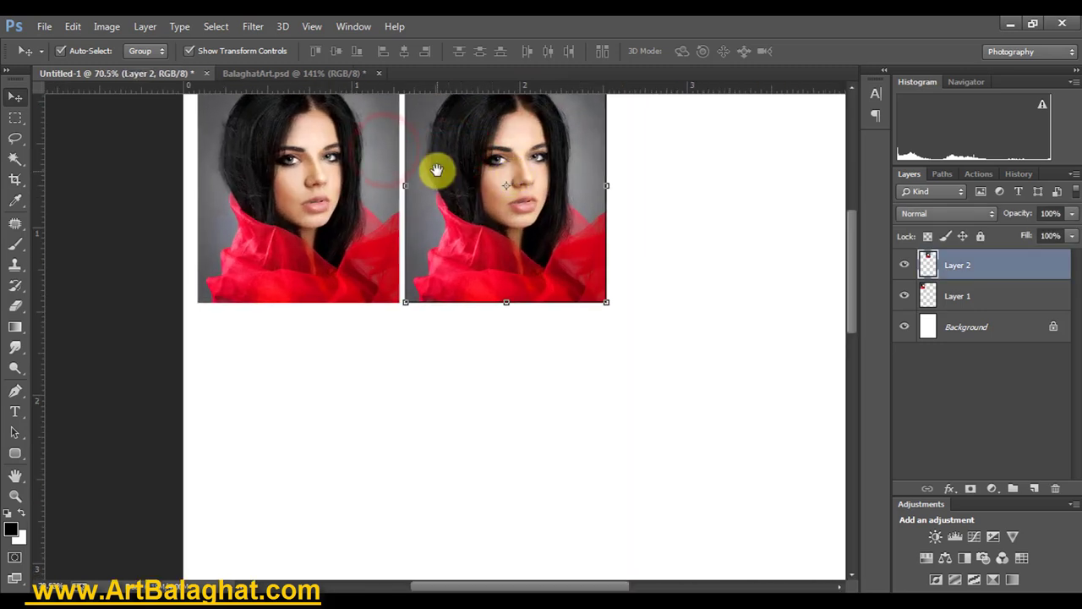
{"action": "left_click", "coordinate": [299, 74]}
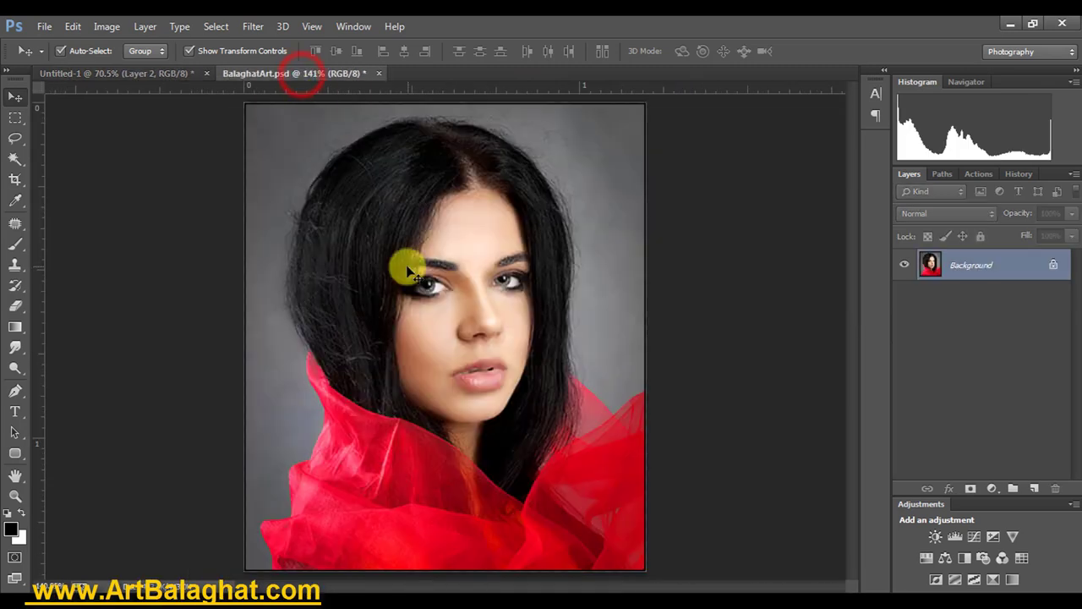
- Convert the locked Background into an editable Layer 0 via the New Layer dialog
{"action": "key", "text": "ctrl+a"}
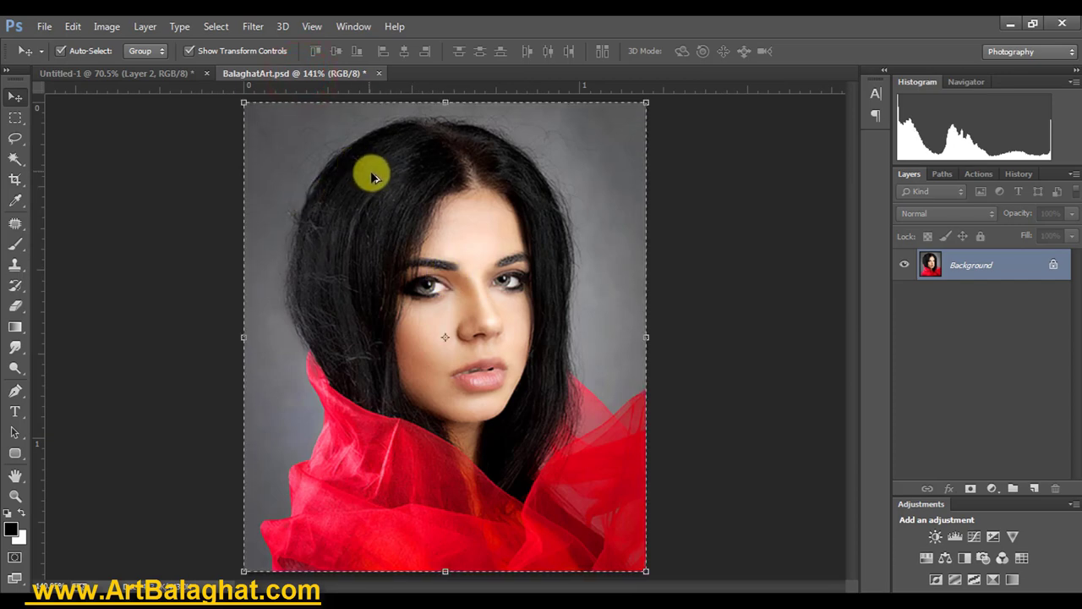
{"action": "key", "text": "ctrl+d"}
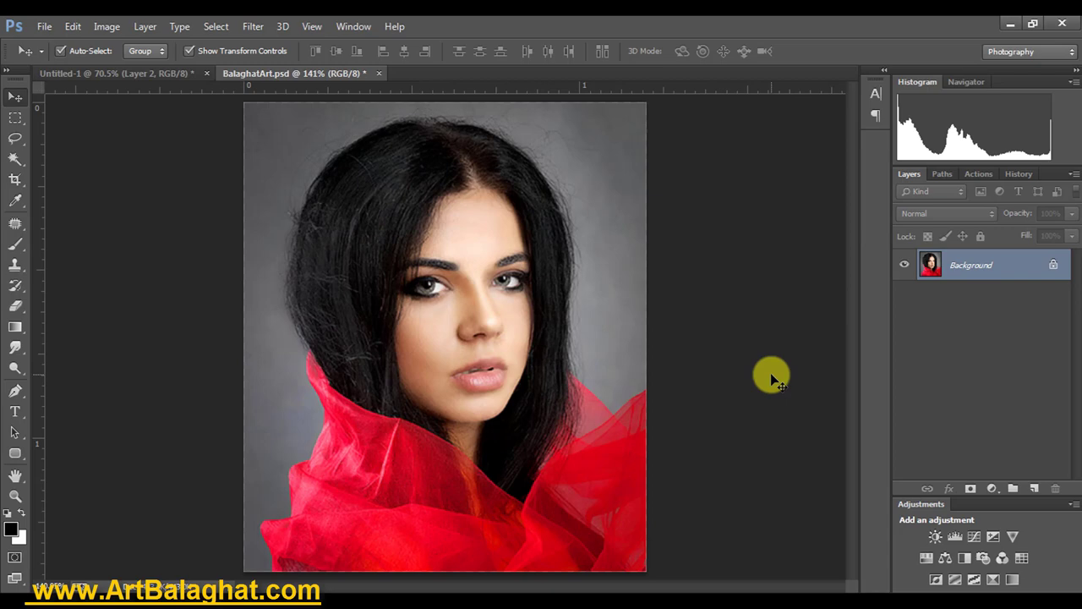
{"action": "left_click", "coordinate": [1055, 267]}
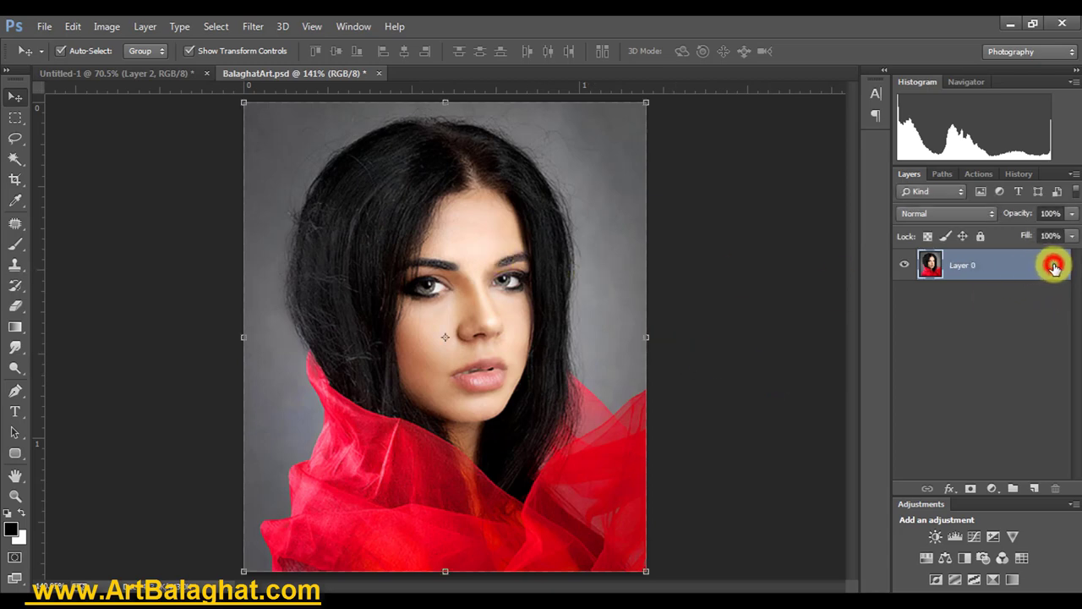
{"action": "key", "text": "ctrl+z"}
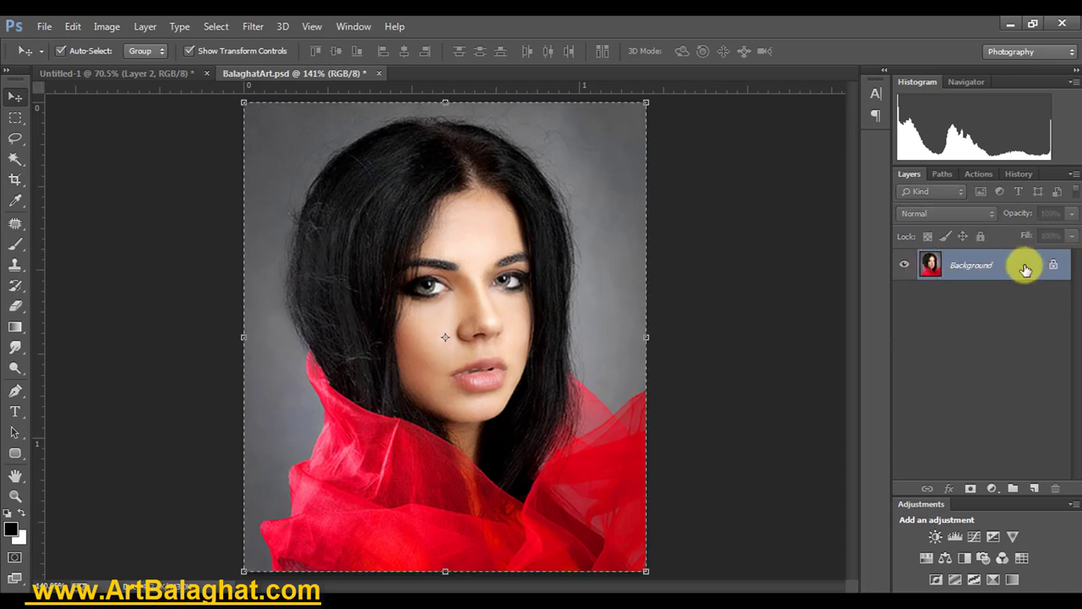
{"action": "double_click", "coordinate": [1030, 267]}
{"action": "left_click", "coordinate": [692, 202]}
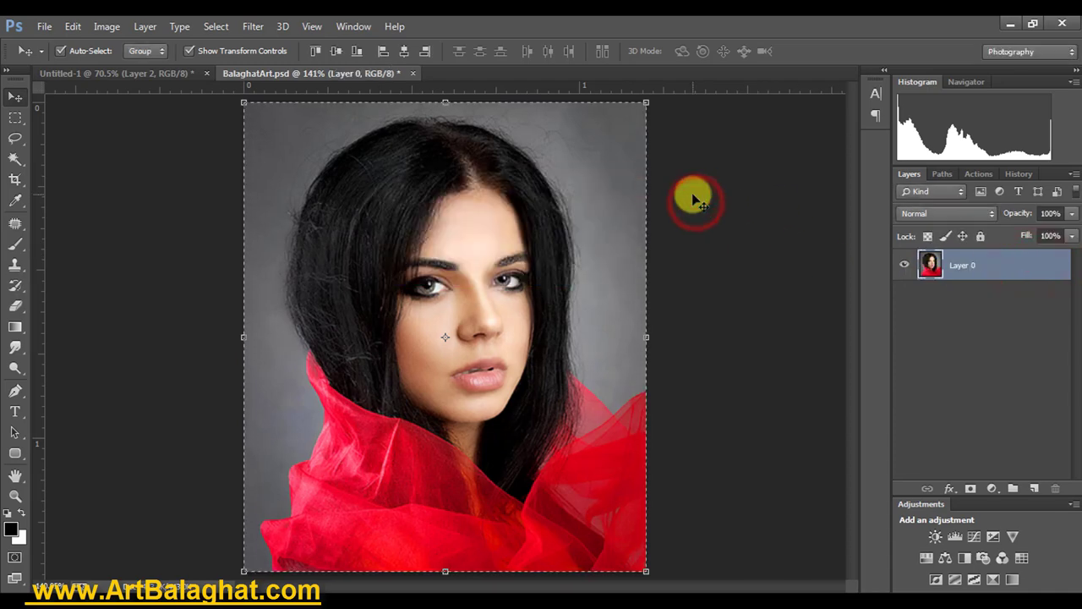
- Cancel a stray scale, re-apply the Edit > Stroke to the image, and clear the selection
{"action": "left_click_drag", "start_coordinate": [648, 105], "coordinate": [534, 186]}
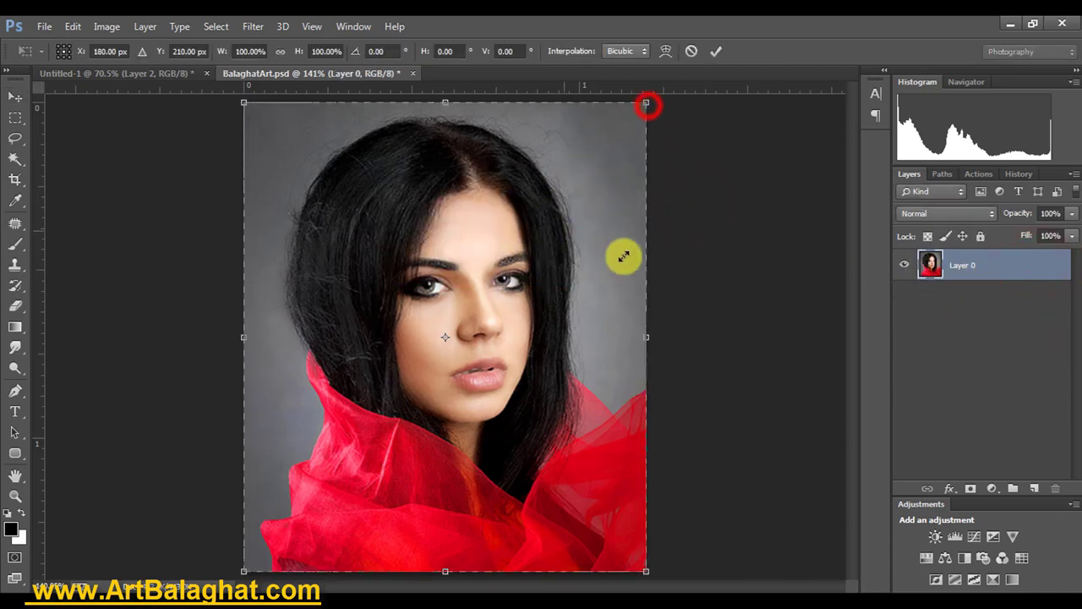
{"action": "key", "text": "Escape"}
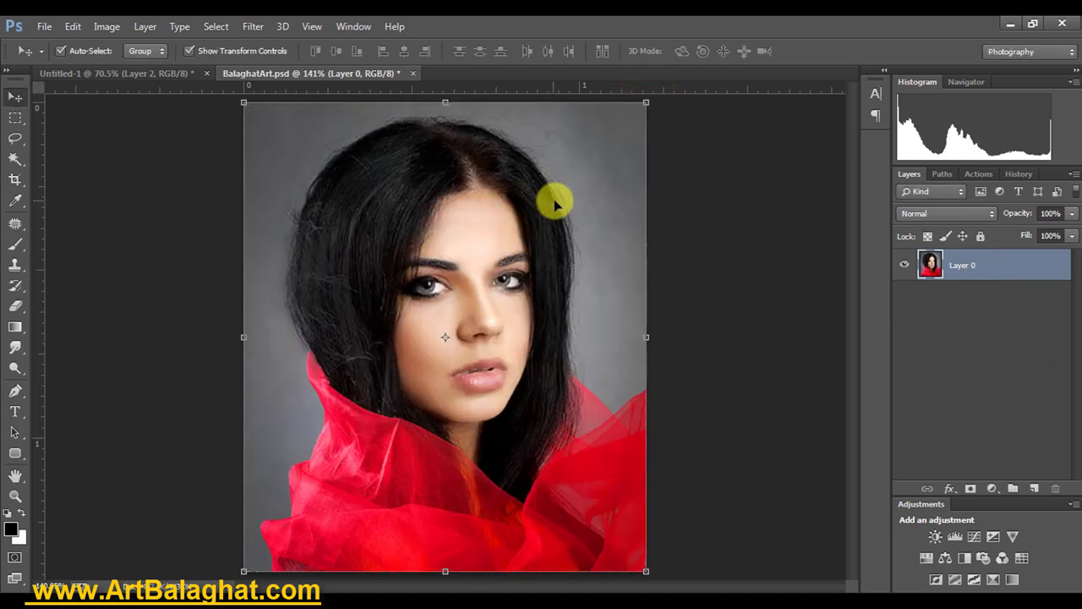
{"action": "left_click", "coordinate": [971, 265]}
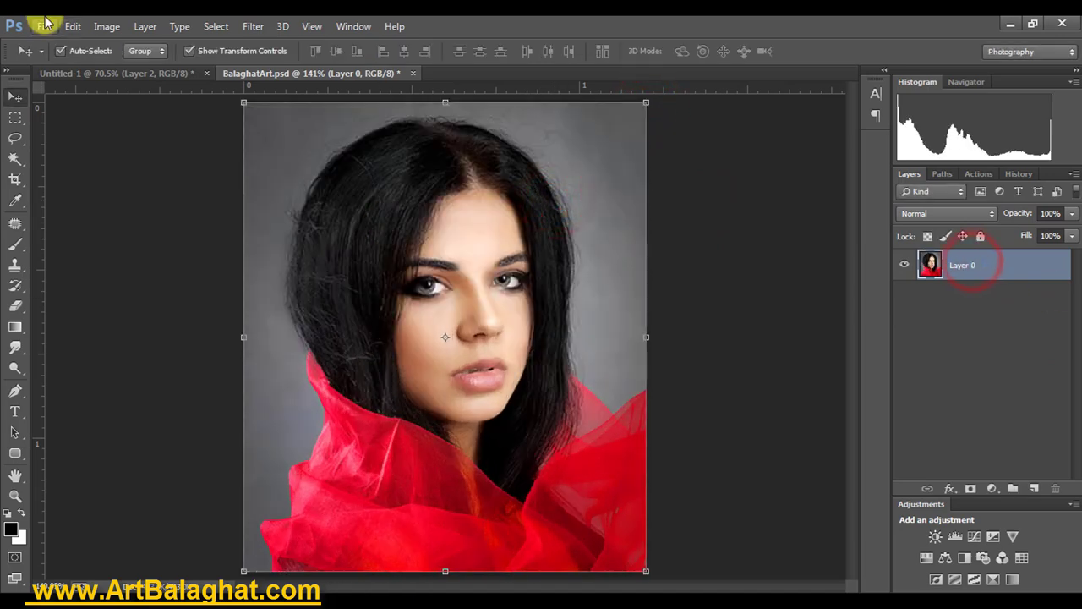
{"action": "left_click", "coordinate": [72, 26]}
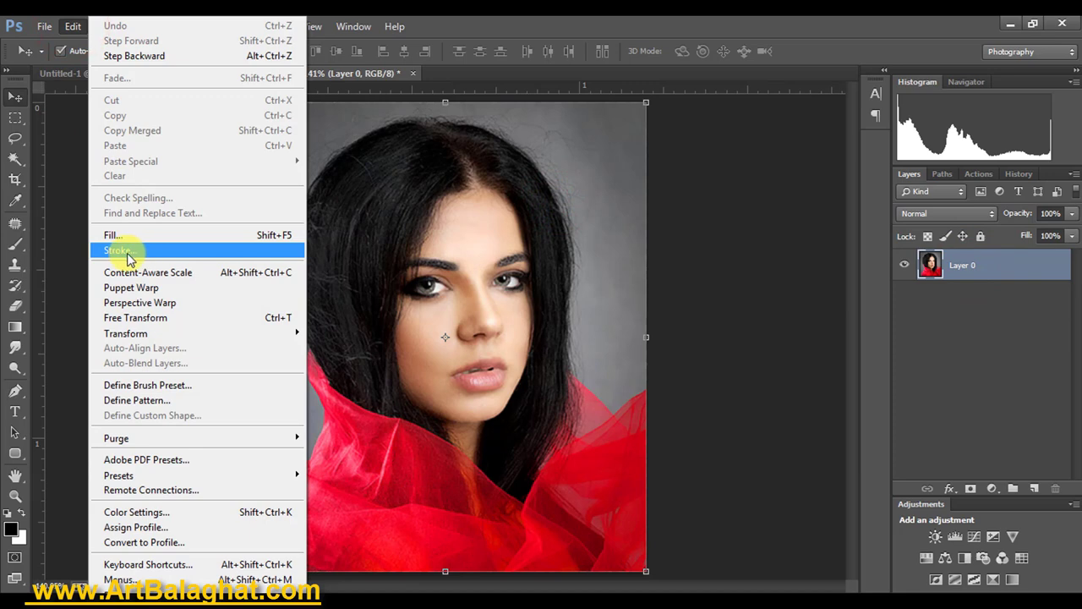
{"action": "left_click", "coordinate": [135, 253]}
{"action": "left_click", "coordinate": [890, 185]}
{"action": "key", "text": "v"}
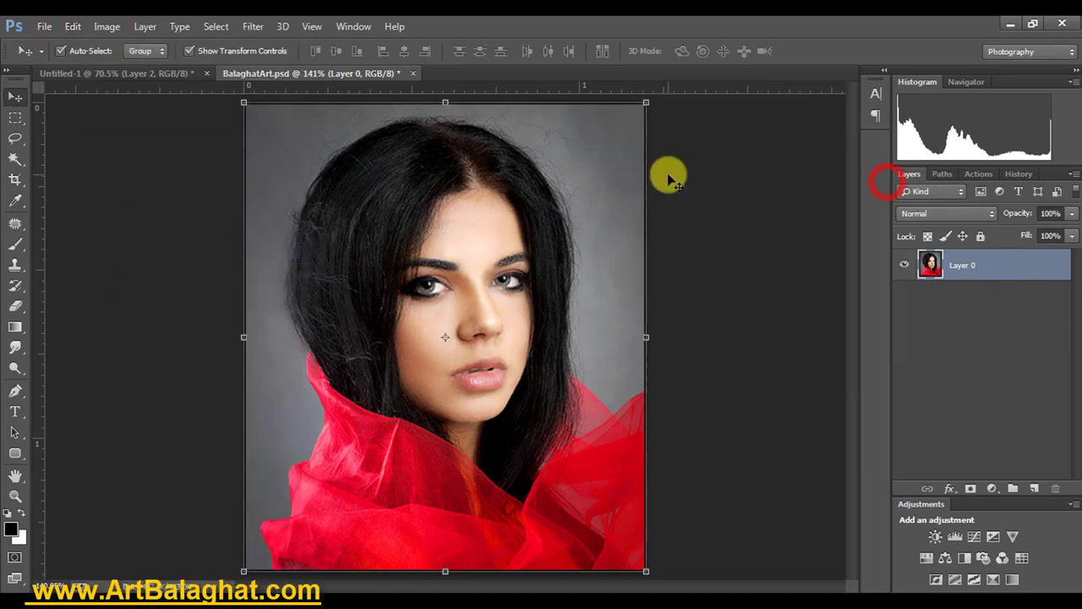
{"action": "key", "text": "ctrl+a"}
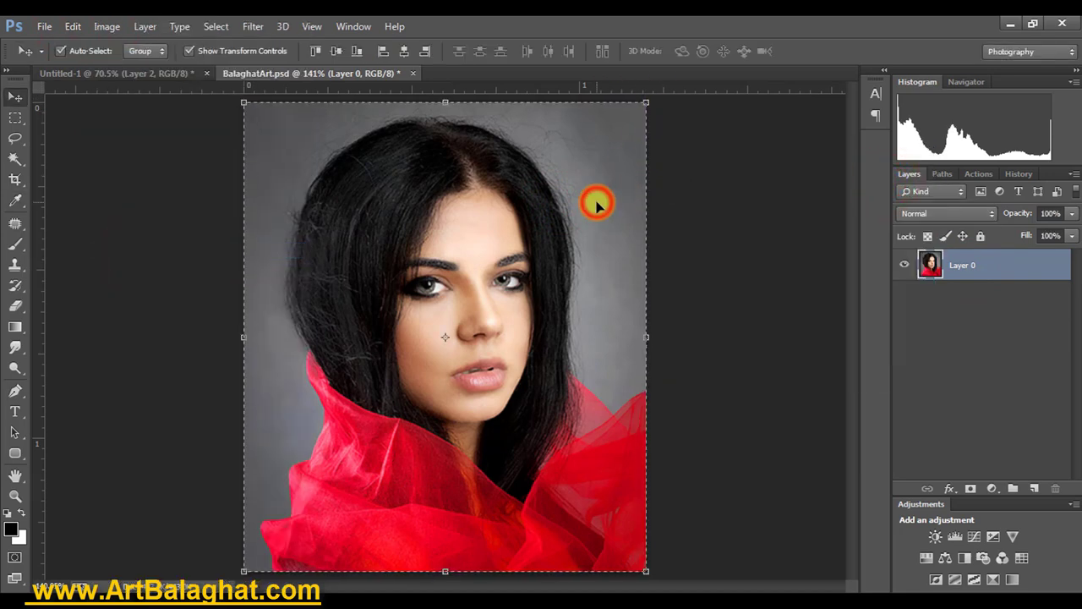
{"action": "key", "text": "ctrl+d"}
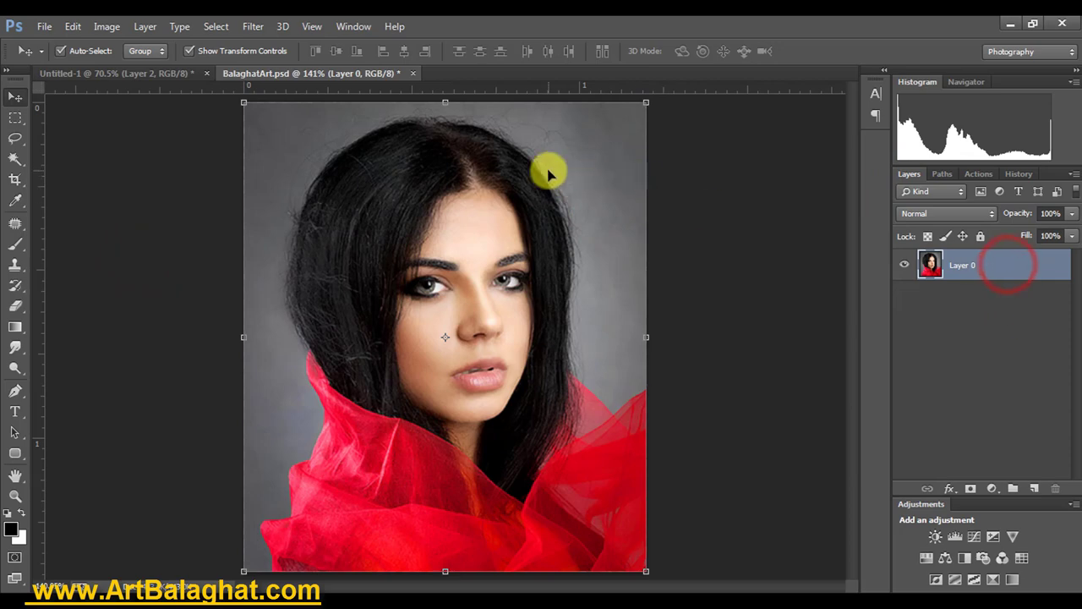
{"action": "left_click", "coordinate": [146, 26]}
- Add an outside Stroke layer style in blue-violet #4800ff to Layer 0
{"action": "left_click", "coordinate": [159, 127]}
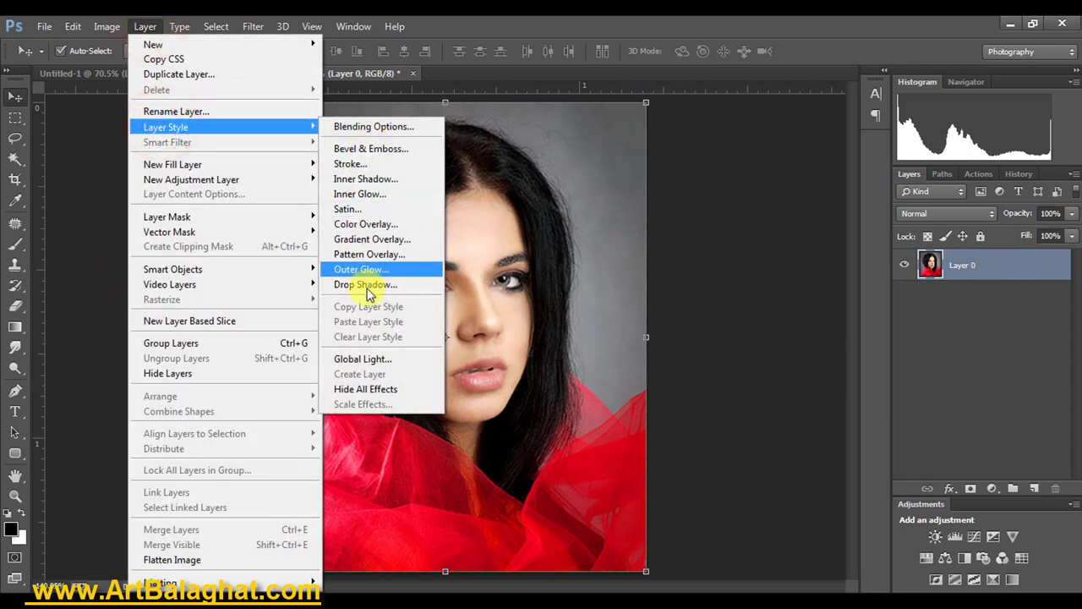
{"action": "left_click", "coordinate": [368, 165]}
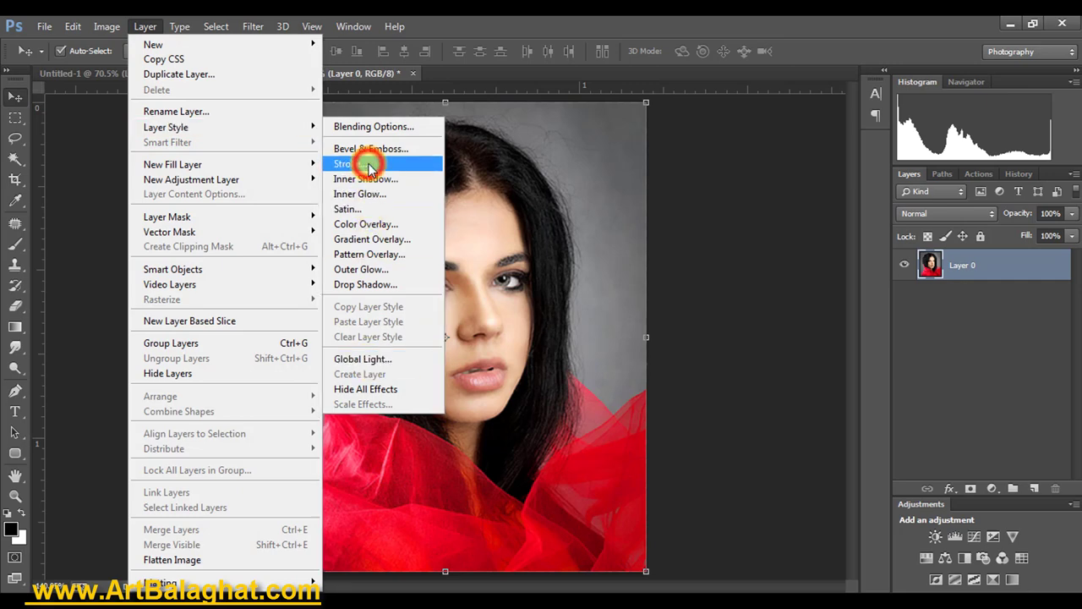
{"action": "left_click", "coordinate": [791, 266]}
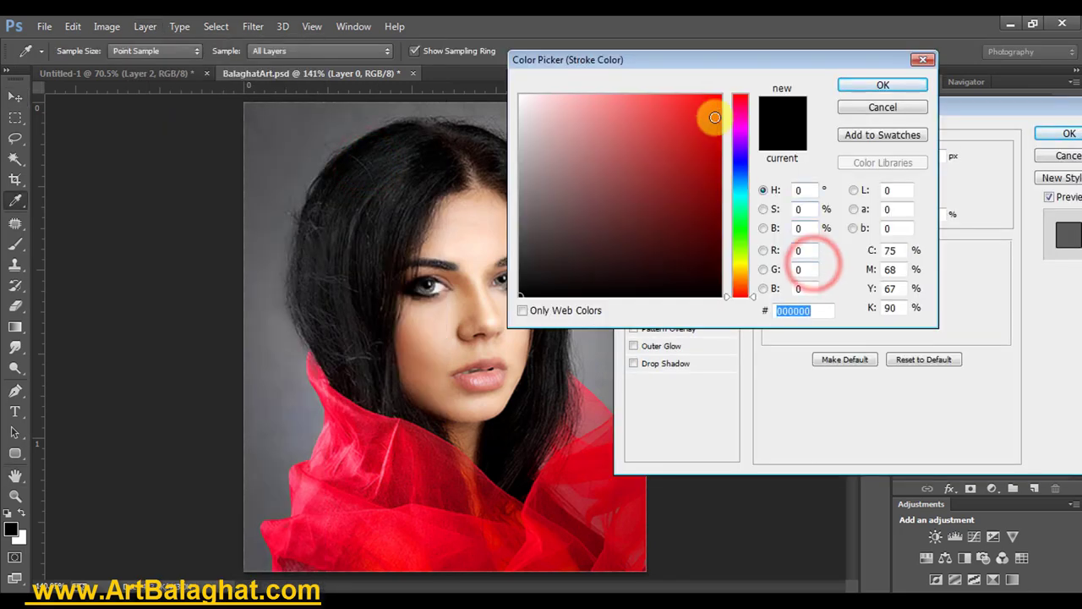
{"action": "left_click", "coordinate": [717, 95]}
{"action": "left_click", "coordinate": [740, 155]}
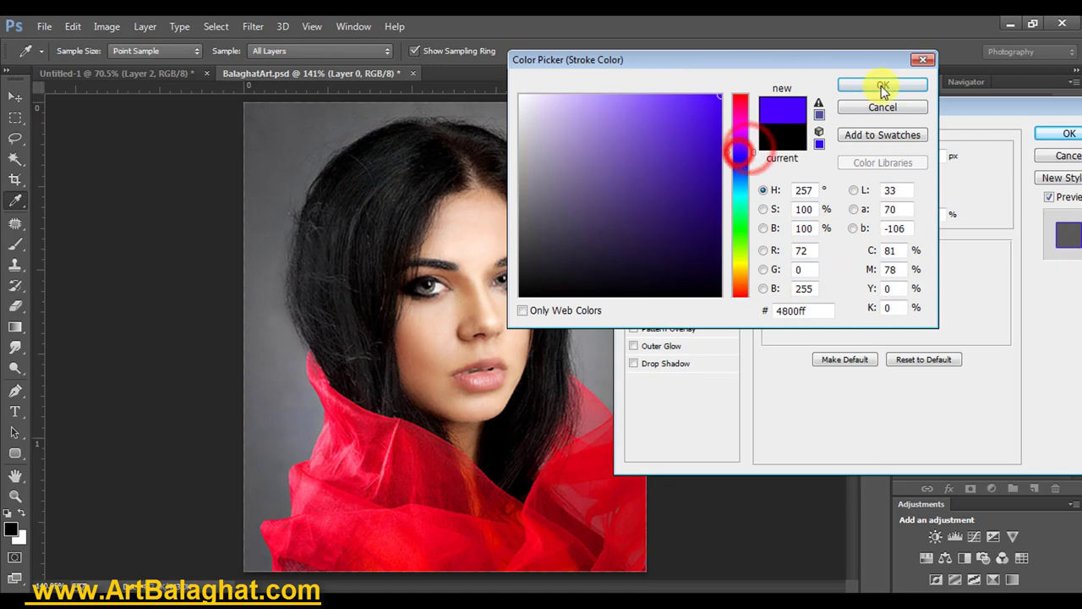
{"action": "left_click", "coordinate": [883, 85]}
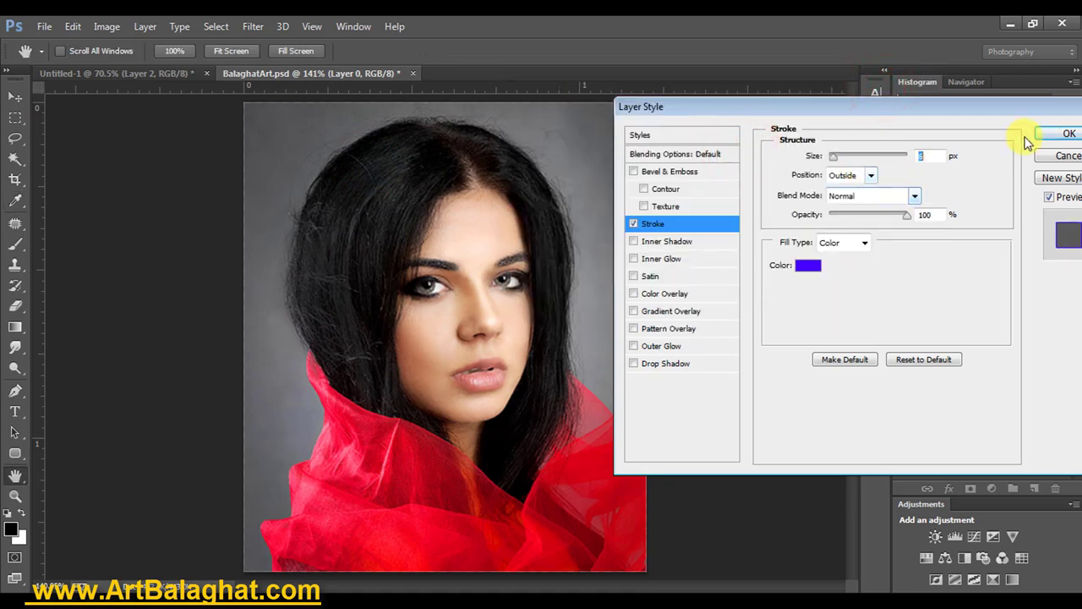
{"action": "left_click", "coordinate": [1064, 134]}
{"action": "mouse_move", "coordinate": [572, 217]}
{"action": "left_mouse_down"}
{"action": "mouse_move", "coordinate": [551, 251]}
{"action": "mouse_move", "coordinate": [567, 181]}
{"action": "mouse_move", "coordinate": [609, 170]}
{"action": "left_mouse_up"}
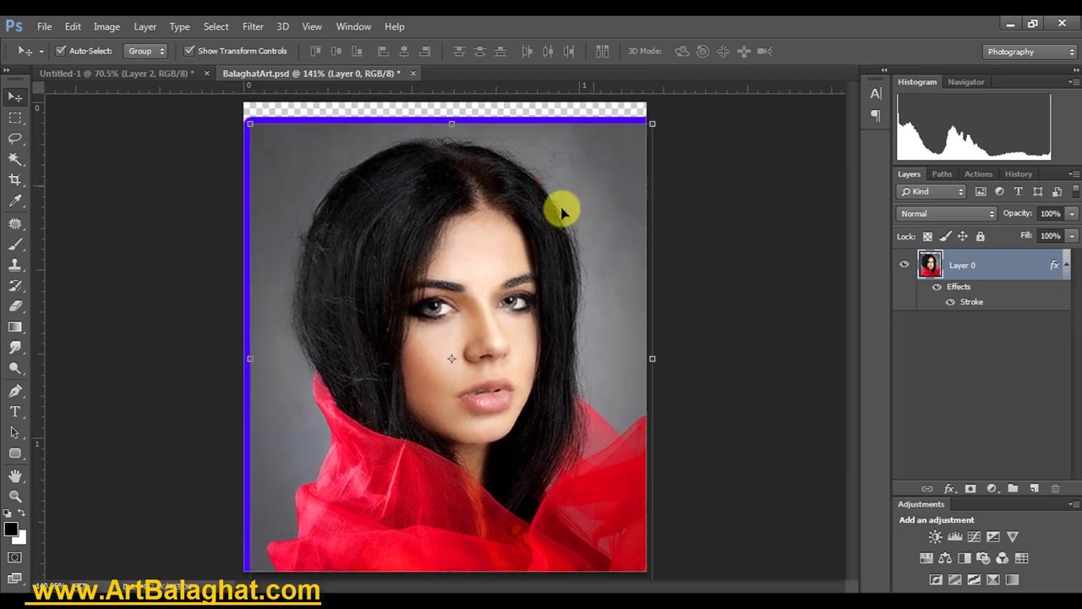
- Drag the blue-bordered portrait into Untitled-1 and place it right of the second copy
{"action": "left_click_drag", "start_coordinate": [609, 171], "coordinate": [353, 135]}
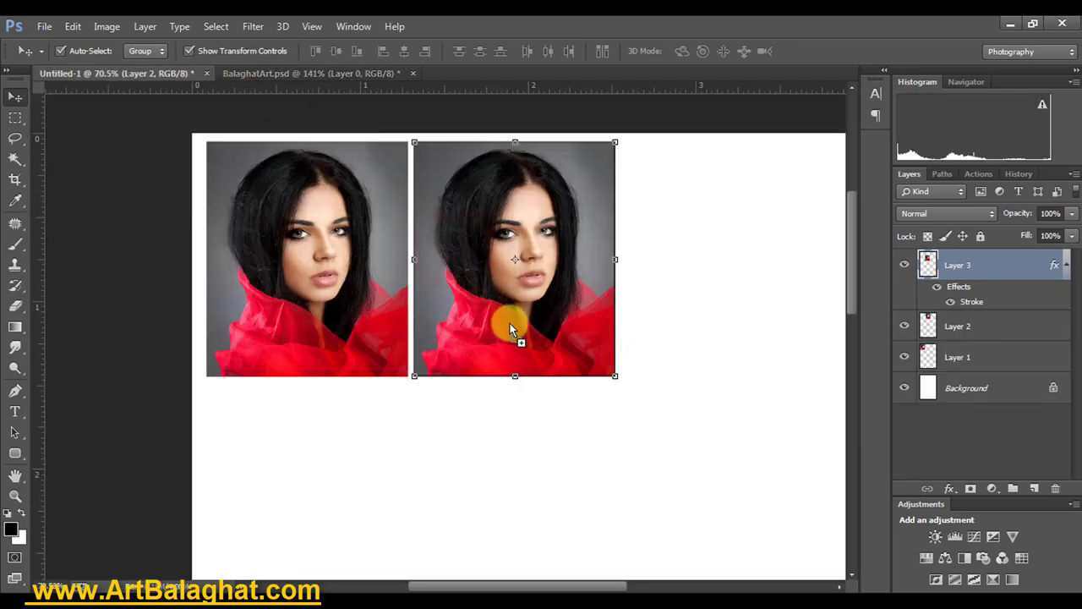
{"action": "left_click_drag", "start_coordinate": [510, 323], "coordinate": [722, 197]}
{"action": "left_click", "coordinate": [554, 247]}
{"action": "left_click", "coordinate": [671, 254]}
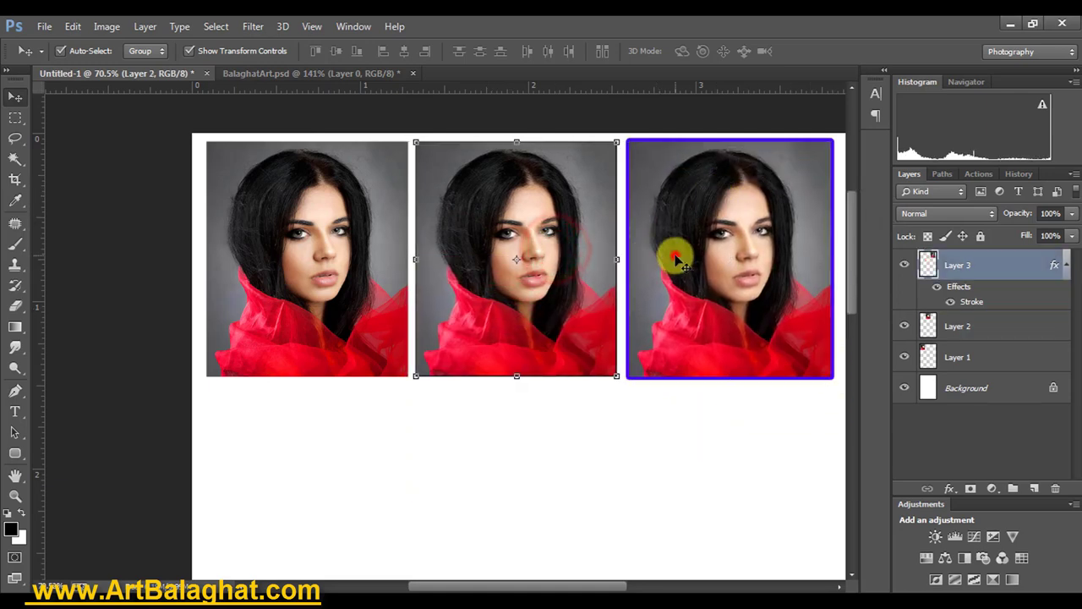
- Fit BalaghatArt.psd on screen and undo it back to the plain locked background
{"action": "left_click", "coordinate": [302, 73]}
{"action": "right_click", "coordinate": [424, 225]}
{"action": "left_click", "coordinate": [441, 235]}
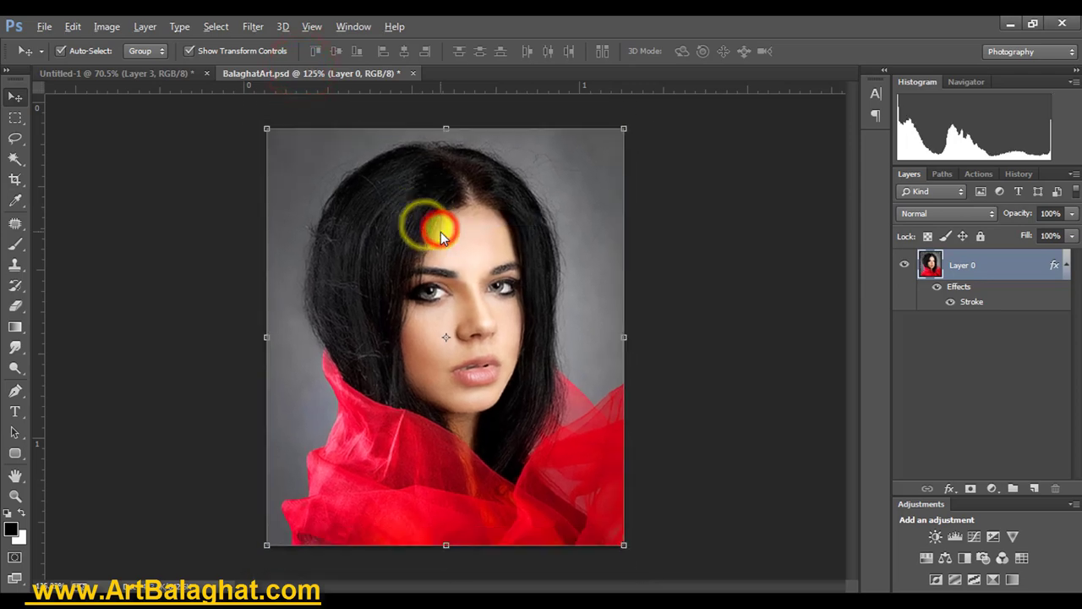
{"action": "key", "text": "ctrl+alt+z"}
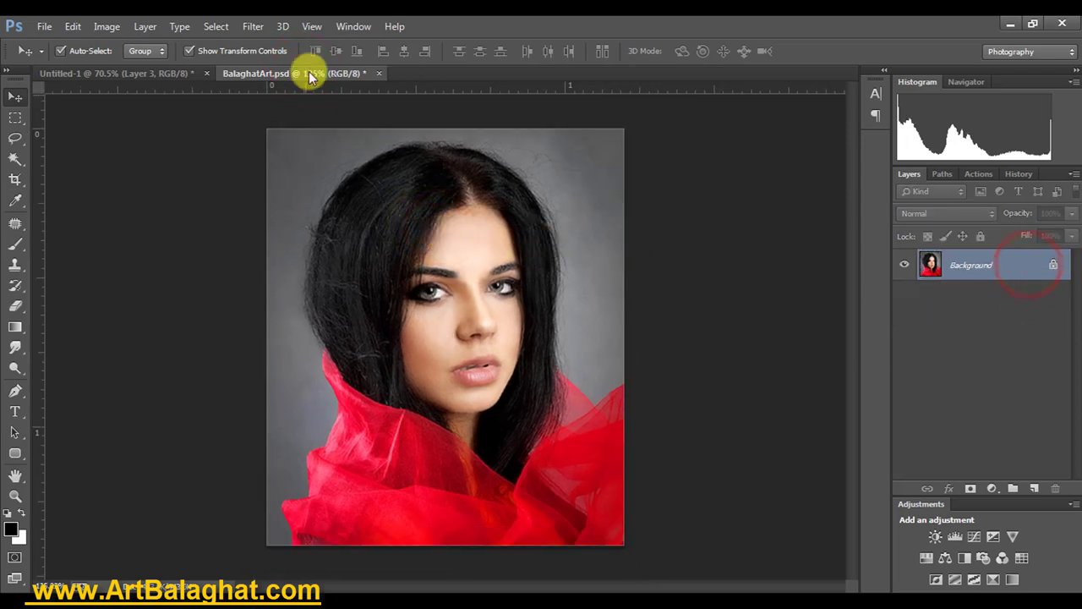
- Fit the whole Untitled-1 sheet on screen
{"action": "left_click", "coordinate": [119, 75]}
{"action": "right_click", "coordinate": [453, 269]}
{"action": "left_click", "coordinate": [483, 278]}
{"action": "left_click", "coordinate": [425, 277]}
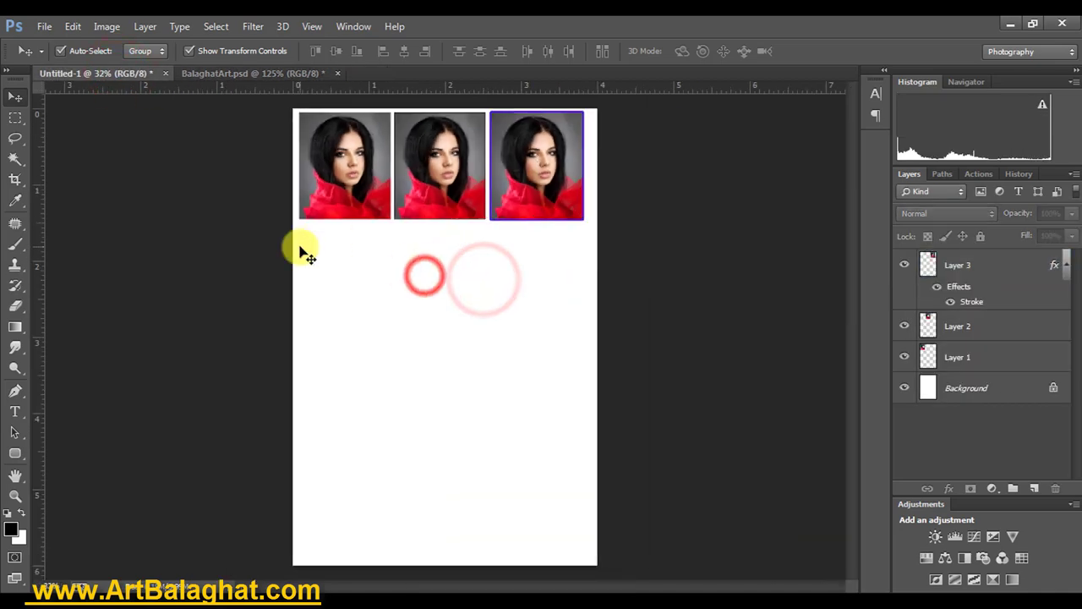
{"action": "left_click_drag", "start_coordinate": [302, 247], "coordinate": [584, 338]}
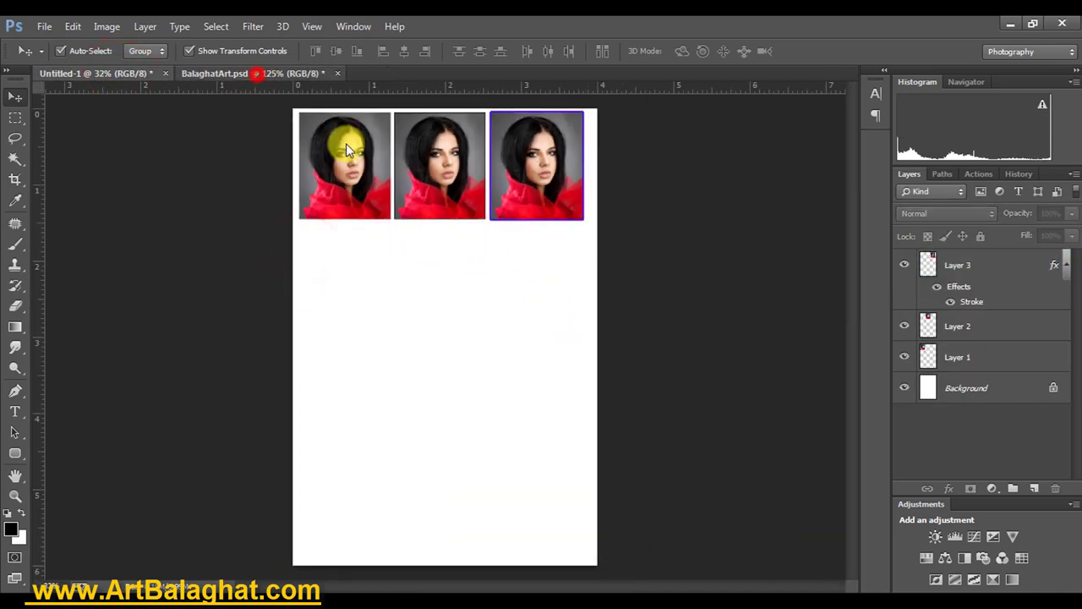
- Drag a portrait into the sheet below the first photo, then duplicate it into the third row
{"action": "left_click", "coordinate": [256, 74]}
{"action": "mouse_move", "coordinate": [476, 287]}
{"action": "left_mouse_down"}
{"action": "mouse_move", "coordinate": [363, 283]}
{"action": "mouse_move", "coordinate": [362, 273]}
{"action": "left_mouse_up"}
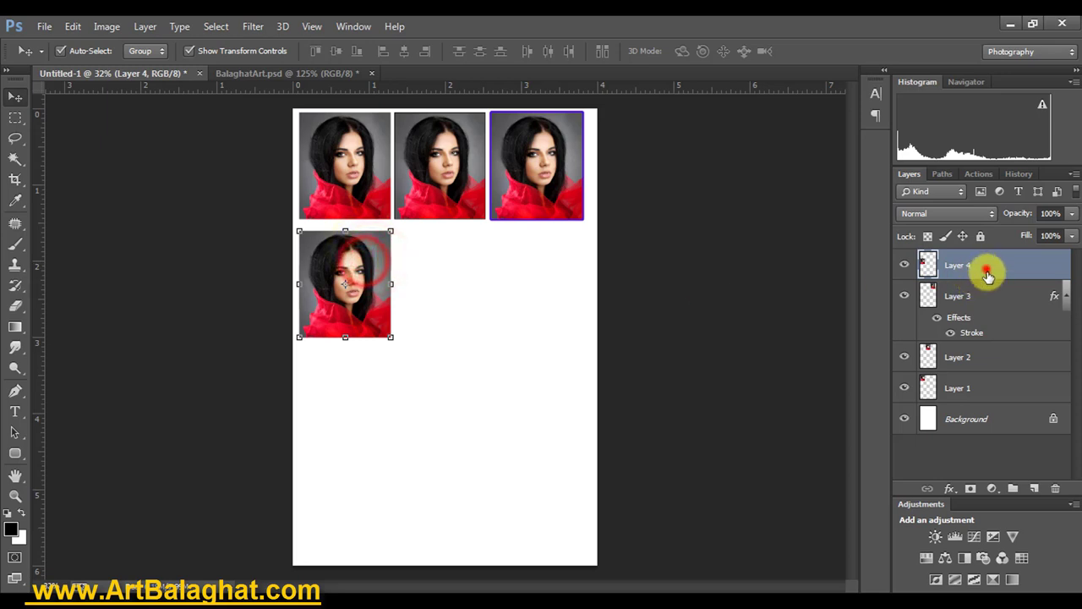
{"action": "left_click_drag", "start_coordinate": [986, 268], "coordinate": [1033, 489]}
{"action": "mouse_move", "coordinate": [363, 245]}
{"action": "left_mouse_down"}
{"action": "mouse_move", "coordinate": [378, 364]}
{"action": "mouse_move", "coordinate": [367, 376]}
{"action": "left_mouse_up"}
{"action": "left_click", "coordinate": [432, 268], "text": "shift"}
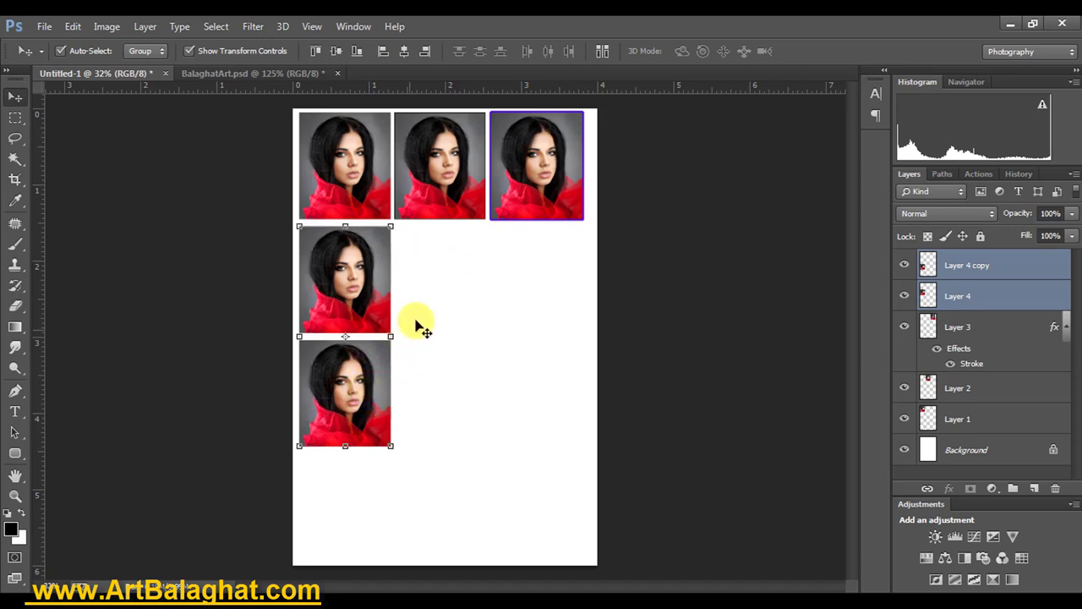
{"action": "left_click", "coordinate": [430, 283]}
{"action": "left_click_drag", "start_coordinate": [322, 198], "coordinate": [374, 245]}
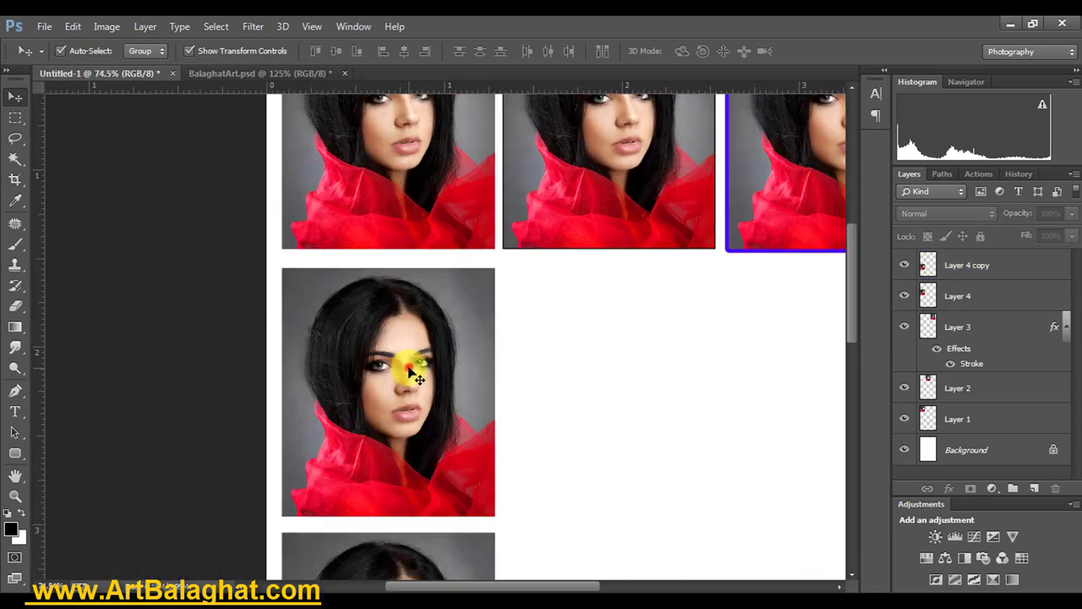
{"action": "left_click", "coordinate": [389, 367]}
{"action": "scroll", "coordinate": [364, 305], "scroll_direction": "up", "scroll_amount": 1}
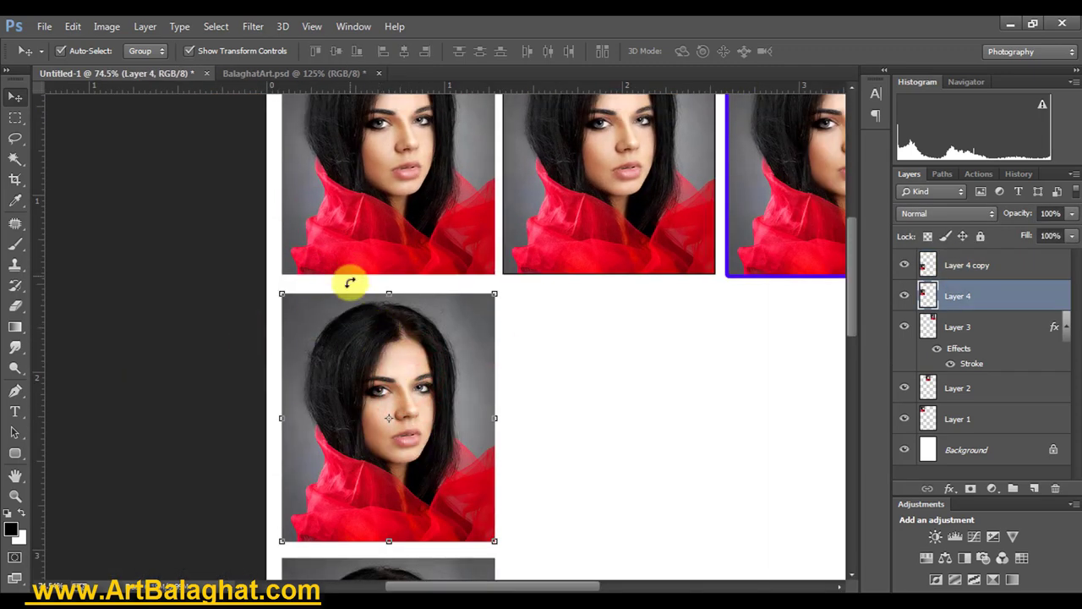
{"action": "left_click", "coordinate": [678, 195]}
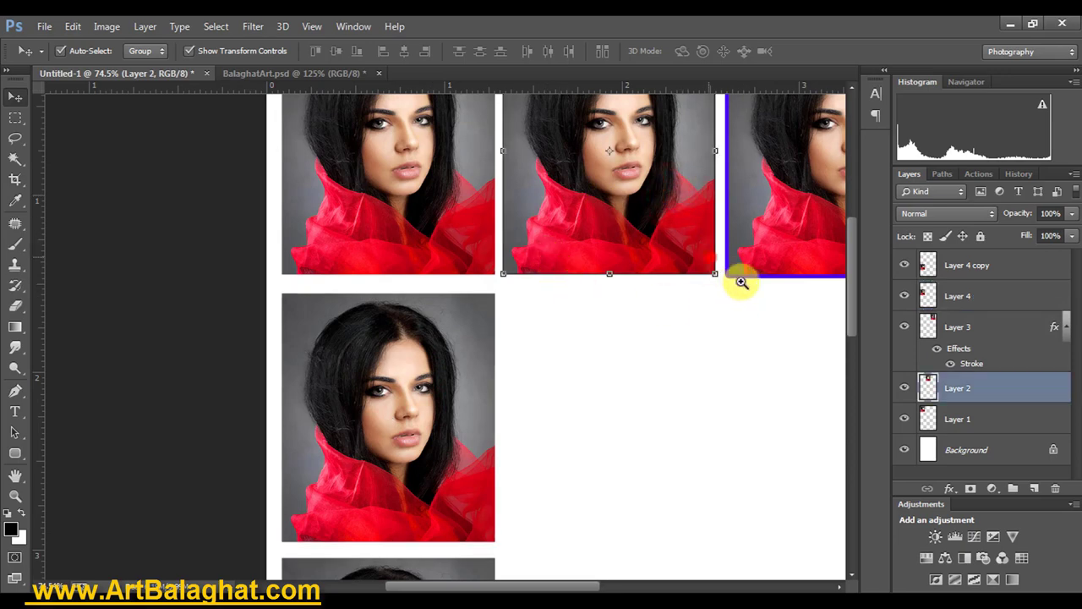
{"action": "left_click_drag", "start_coordinate": [741, 282], "coordinate": [768, 333]}
{"action": "left_click", "coordinate": [769, 292]}
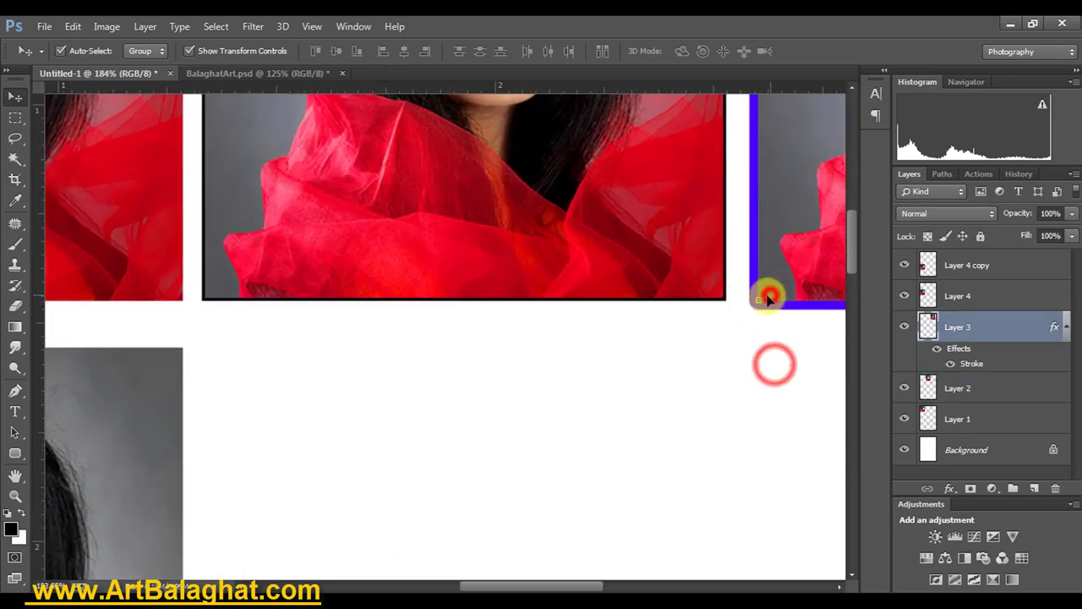
{"action": "left_click", "coordinate": [756, 361]}
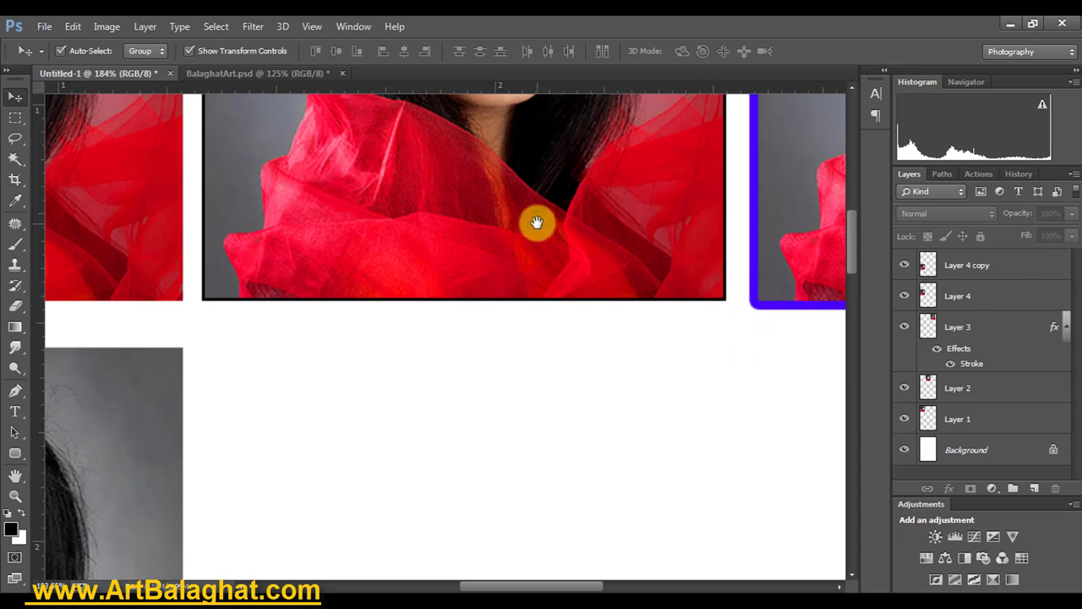
{"action": "key", "text": "ctrl+0"}
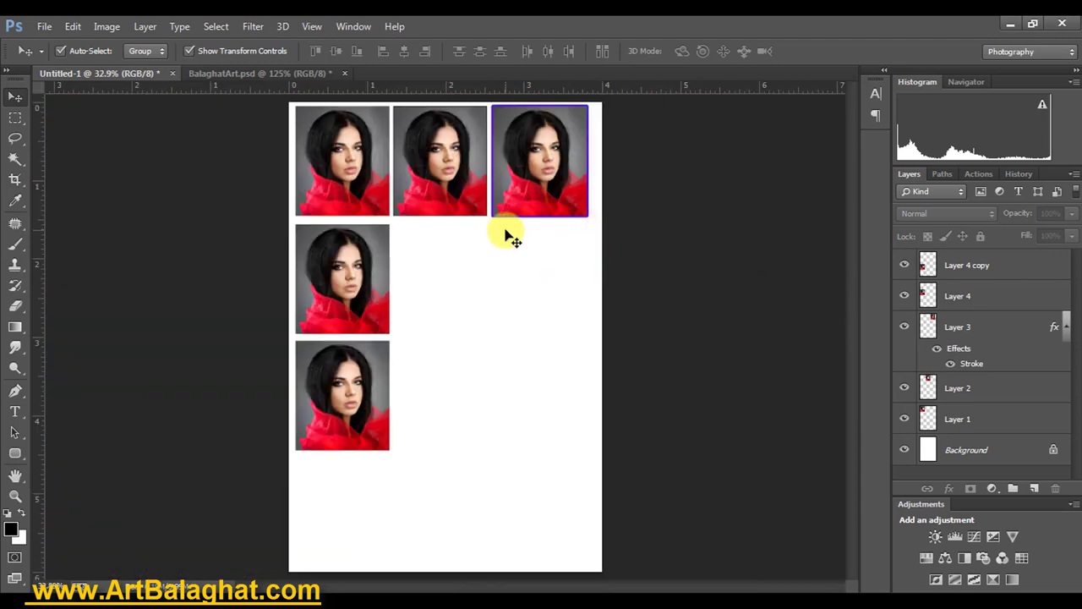
{"action": "left_click", "coordinate": [343, 266]}
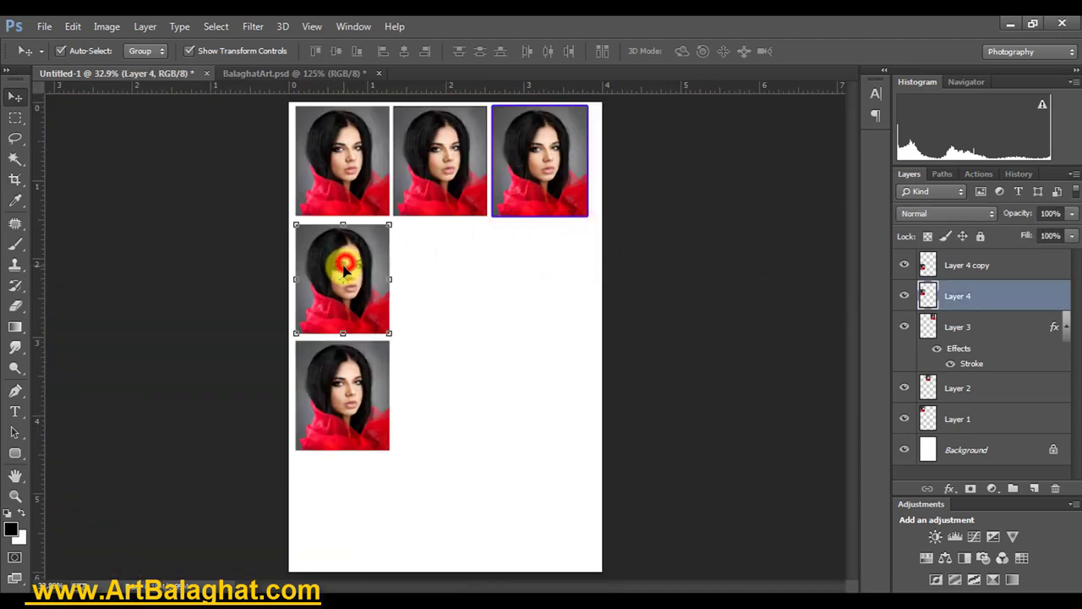
{"action": "left_click", "coordinate": [463, 254]}
{"action": "left_click", "coordinate": [983, 306]}
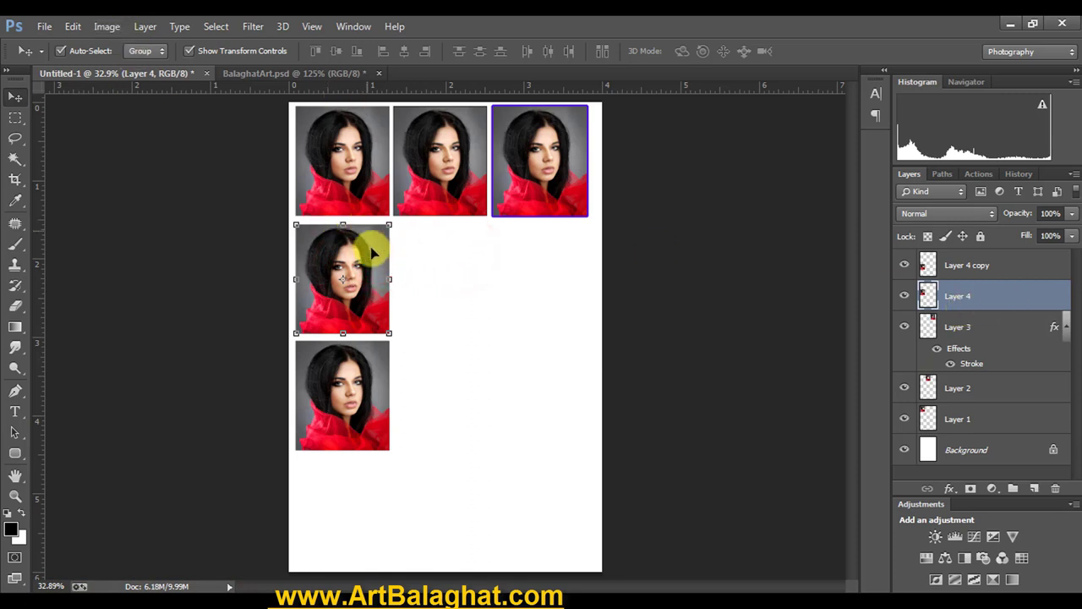
{"action": "left_click", "coordinate": [350, 150]}
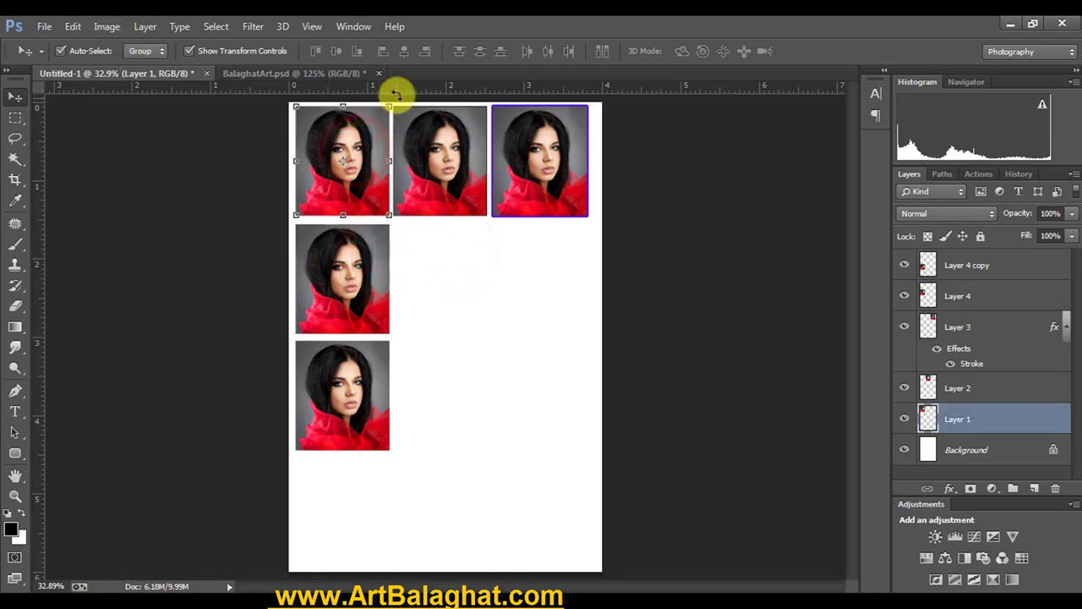
{"action": "left_click_drag", "start_coordinate": [385, 94], "coordinate": [421, 113]}
{"action": "left_click_drag", "start_coordinate": [368, 164], "coordinate": [424, 245]}
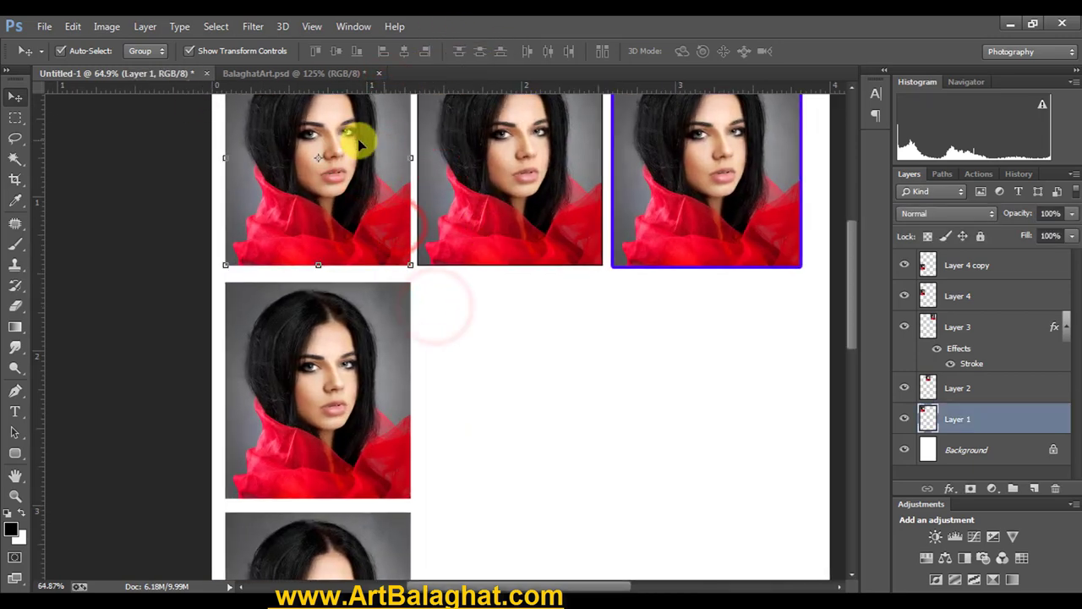
- Apply a trial black Edit > Stroke to Layer 1, the first photo
{"action": "right_click", "coordinate": [362, 135]}
{"action": "left_click", "coordinate": [376, 149]}
{"action": "right_click", "coordinate": [375, 175]}
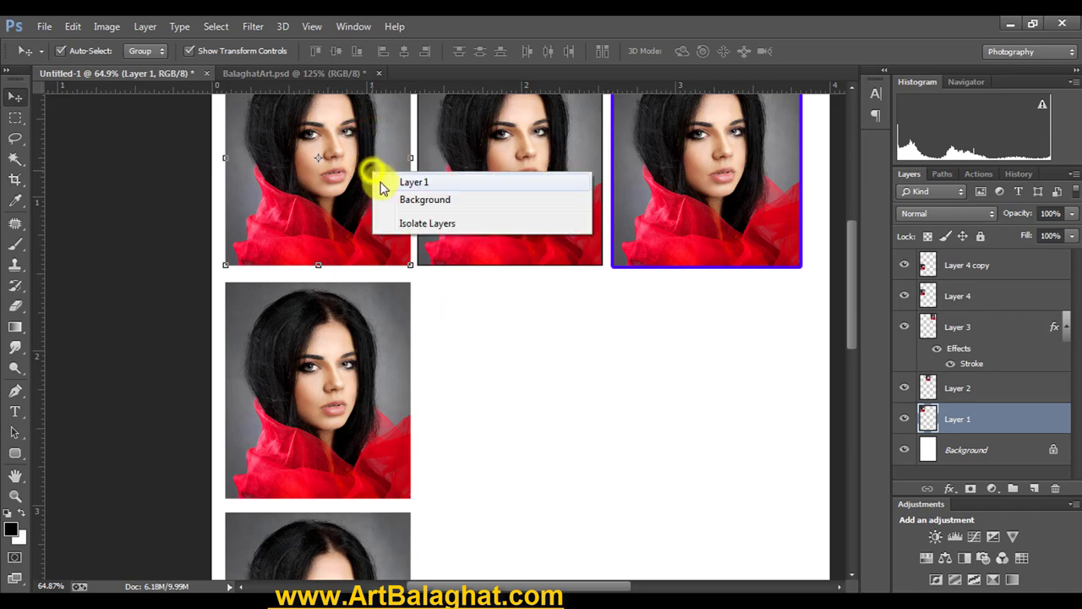
{"action": "left_click", "coordinate": [414, 182]}
{"action": "left_click", "coordinate": [72, 26]}
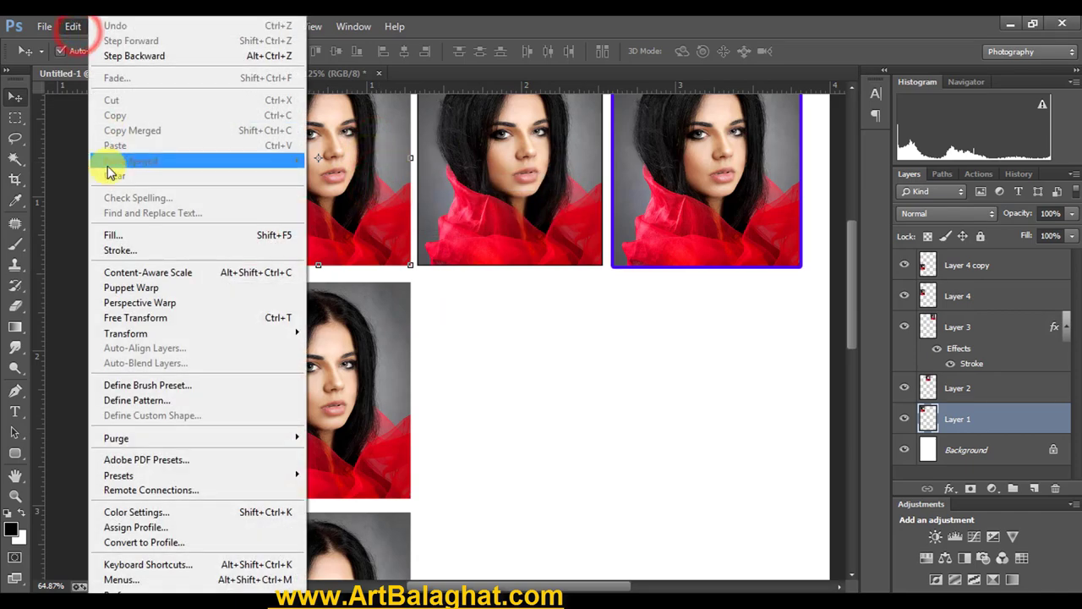
{"action": "left_click", "coordinate": [154, 252]}
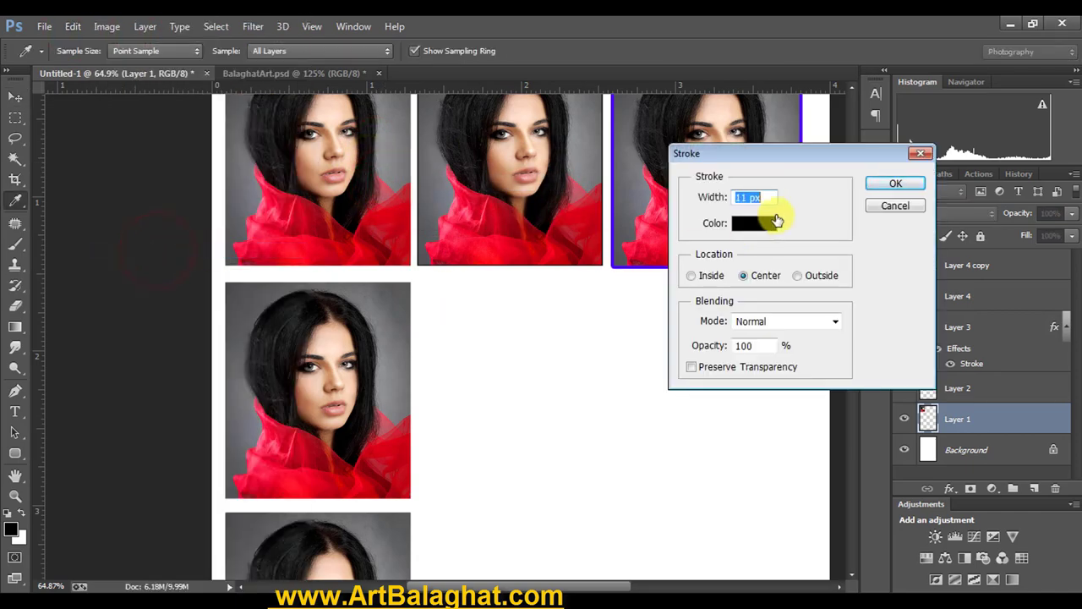
{"action": "left_click", "coordinate": [859, 186]}
{"action": "key", "text": "v"}
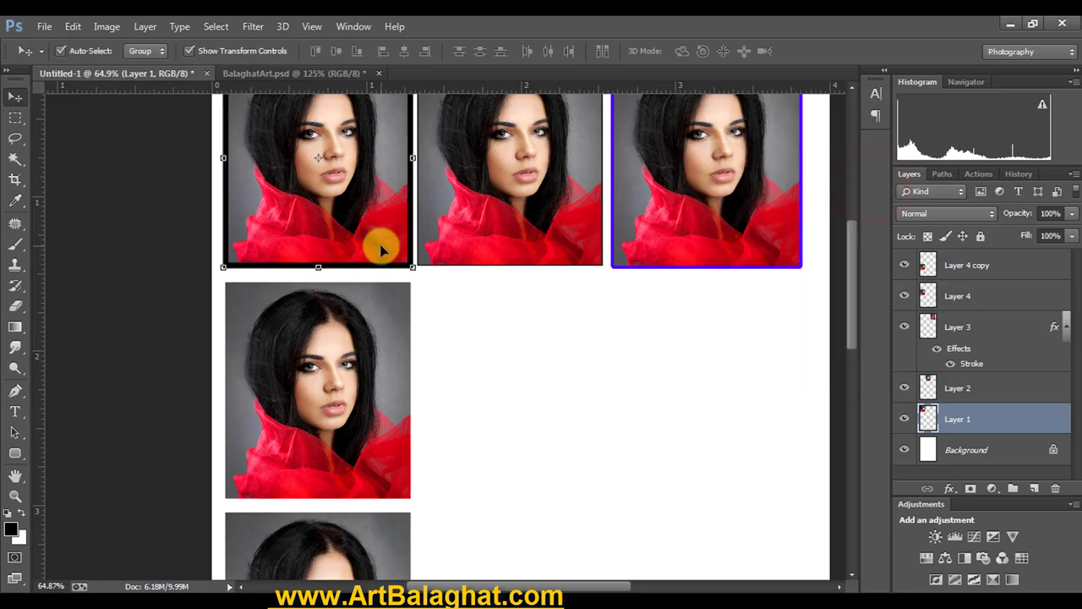
- Select Layer 4, the second-row photo
{"action": "left_click", "coordinate": [429, 270]}
{"action": "left_click", "coordinate": [389, 246]}
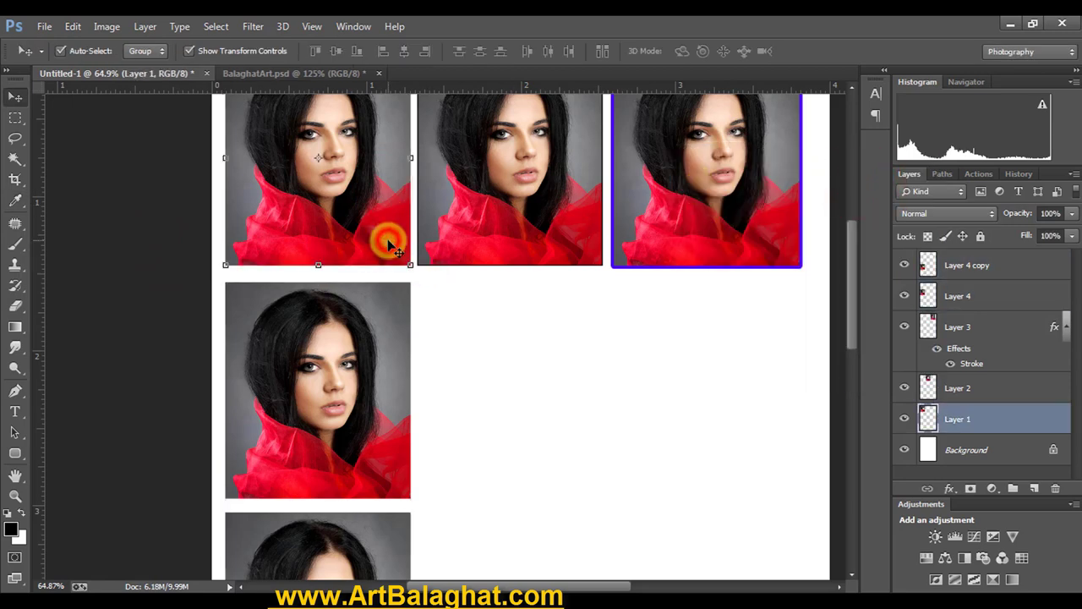
{"action": "left_click", "coordinate": [372, 362]}
- Narrow the second-row photo with Free Transform, keeping only it selected
{"action": "key", "text": "ctrl+t"}
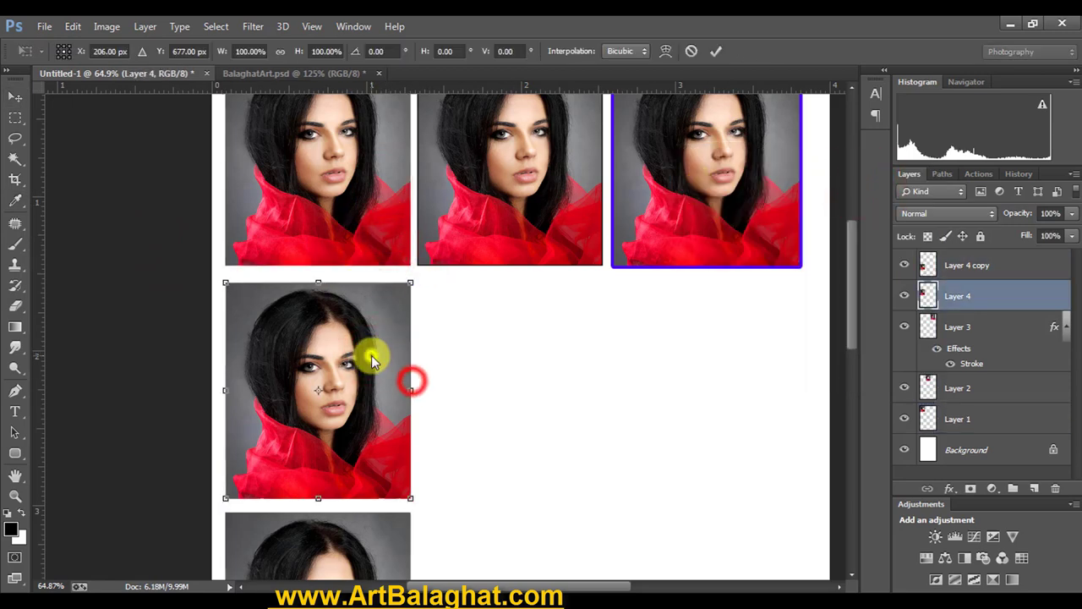
{"action": "right_click", "coordinate": [369, 311]}
{"action": "left_click", "coordinate": [389, 316]}
{"action": "key", "text": "Return"}
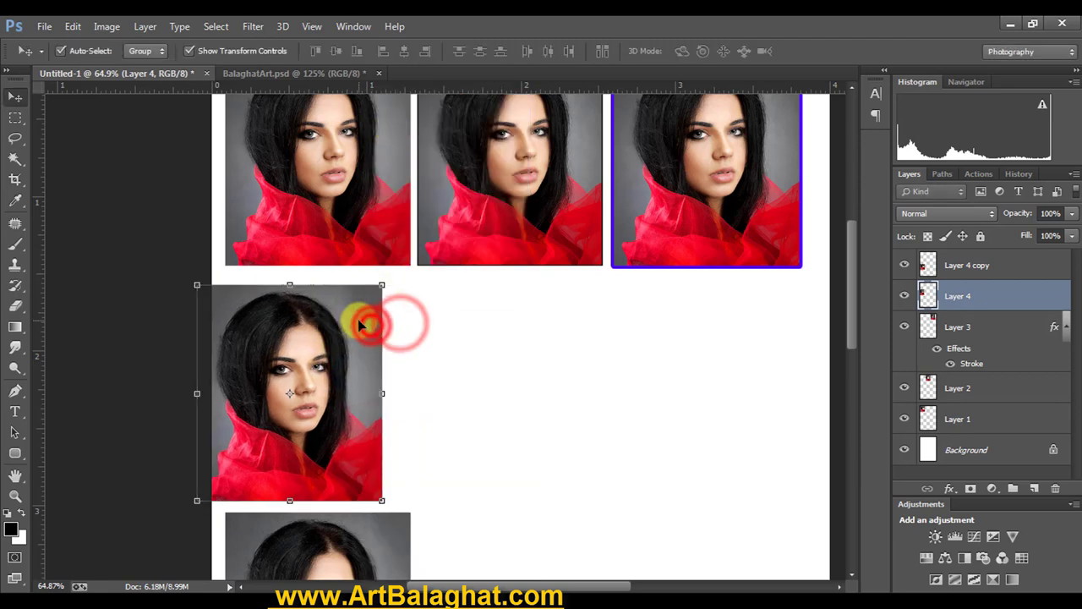
{"action": "left_click", "coordinate": [365, 324], "text": "shift"}
{"action": "left_click", "coordinate": [359, 318]}
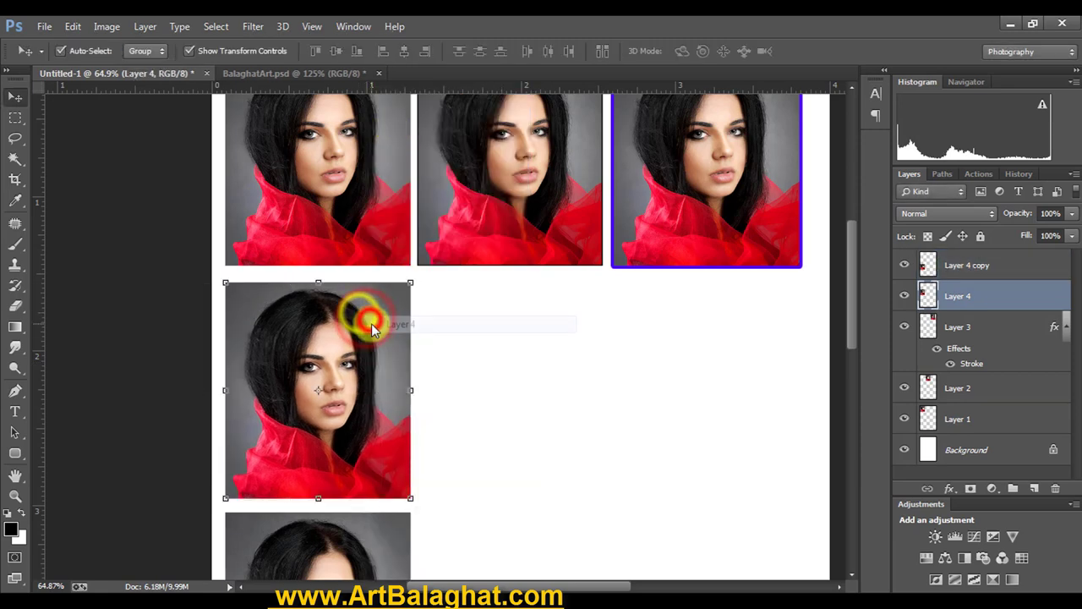
- Give Layer 4 a 10 px green inside Stroke layer style
{"action": "left_click", "coordinate": [145, 26]}
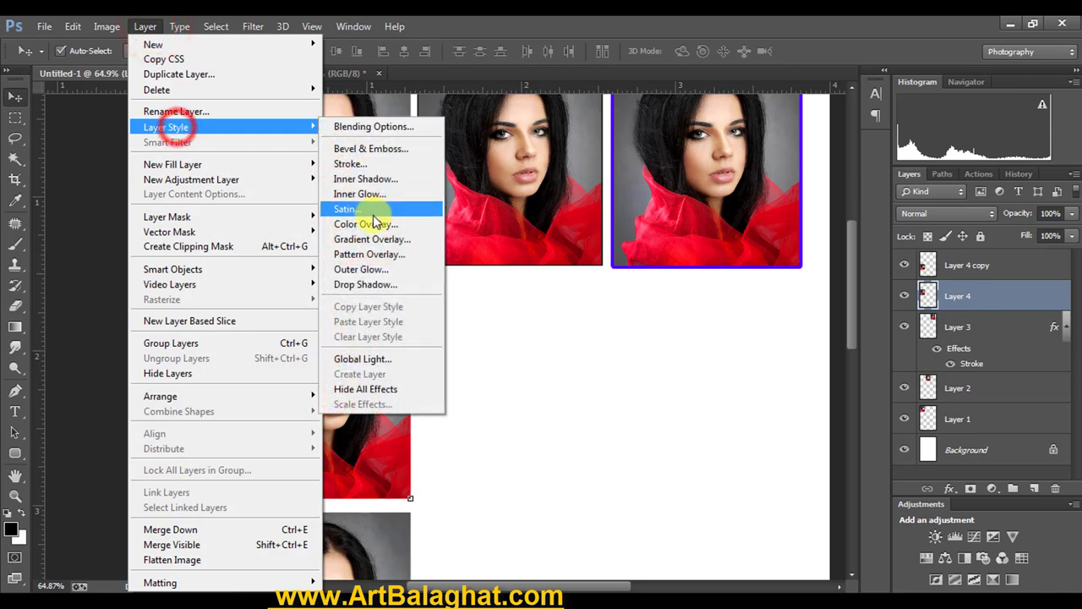
{"action": "left_click", "coordinate": [356, 166]}
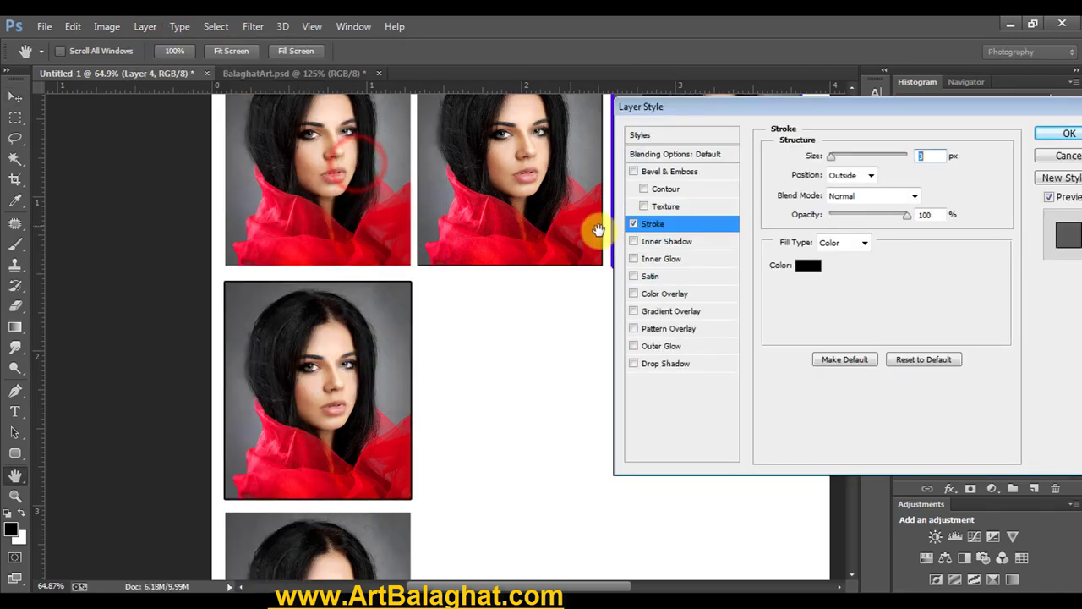
{"action": "left_click", "coordinate": [842, 173]}
{"action": "left_click", "coordinate": [843, 198]}
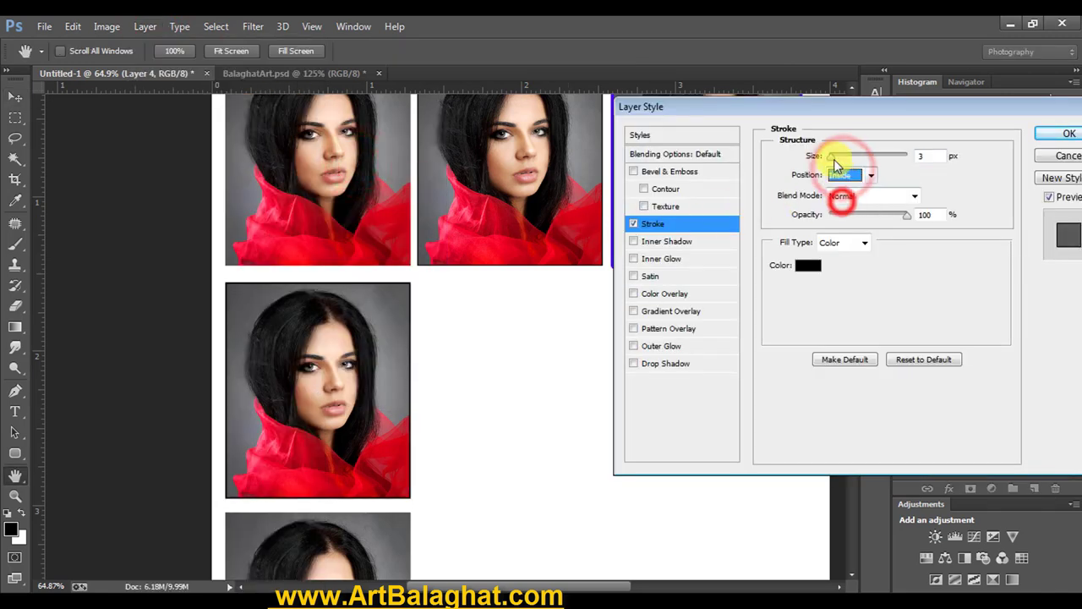
{"action": "left_click_drag", "start_coordinate": [836, 155], "coordinate": [838, 165]}
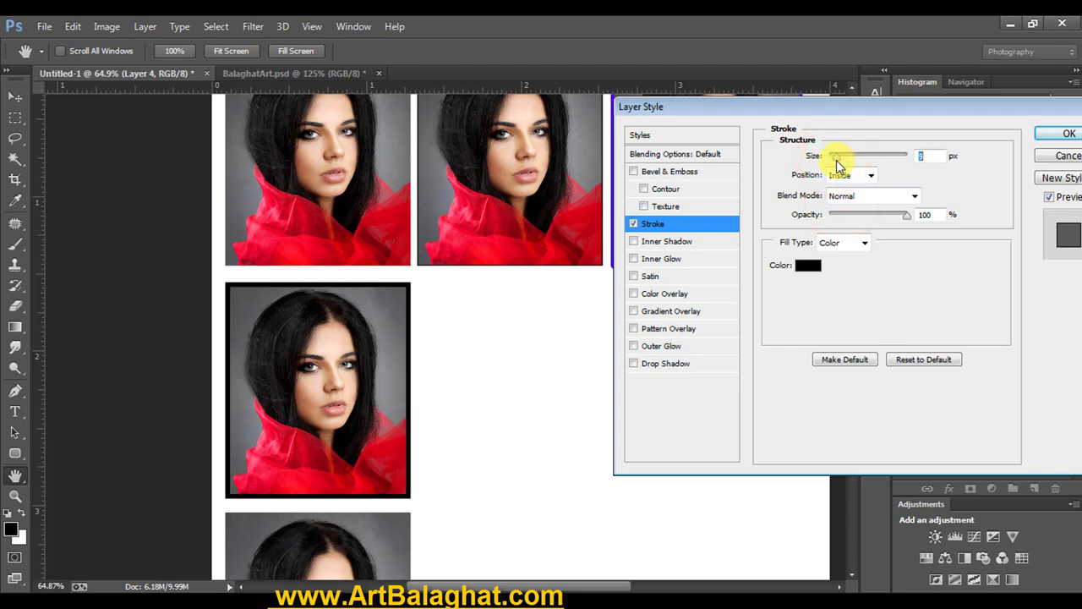
{"action": "left_click", "coordinate": [811, 267]}
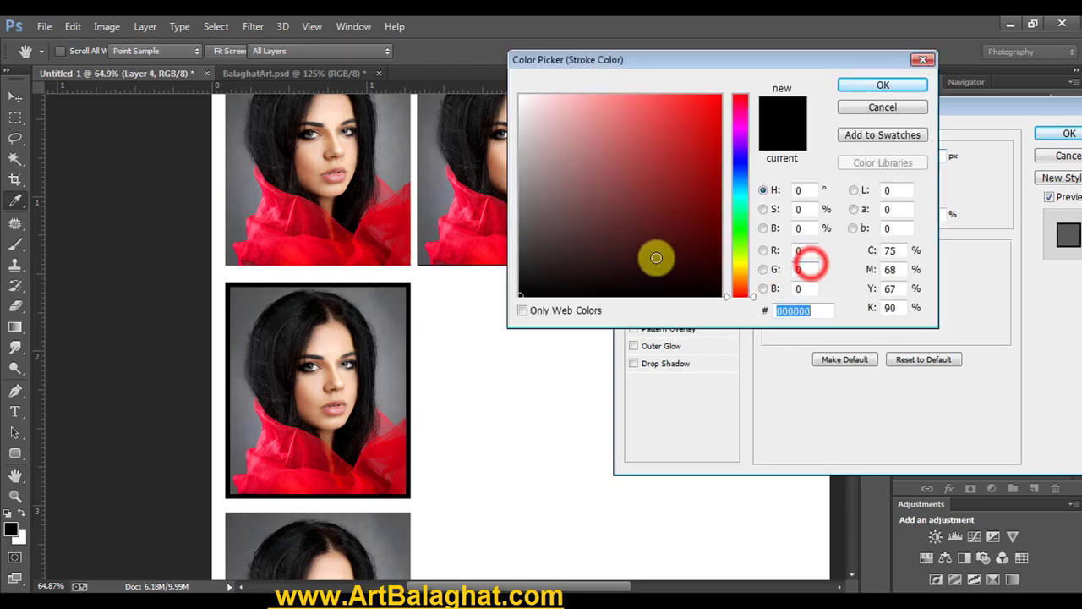
{"action": "left_click_drag", "start_coordinate": [654, 245], "coordinate": [701, 155]}
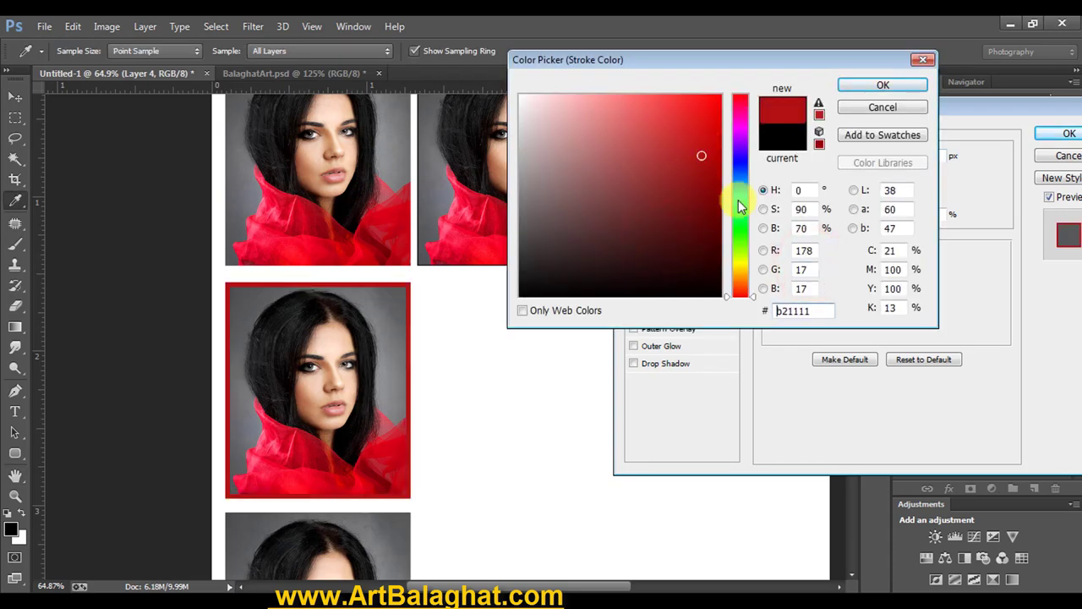
{"action": "left_click_drag", "start_coordinate": [737, 200], "coordinate": [737, 234]}
{"action": "left_click", "coordinate": [883, 85]}
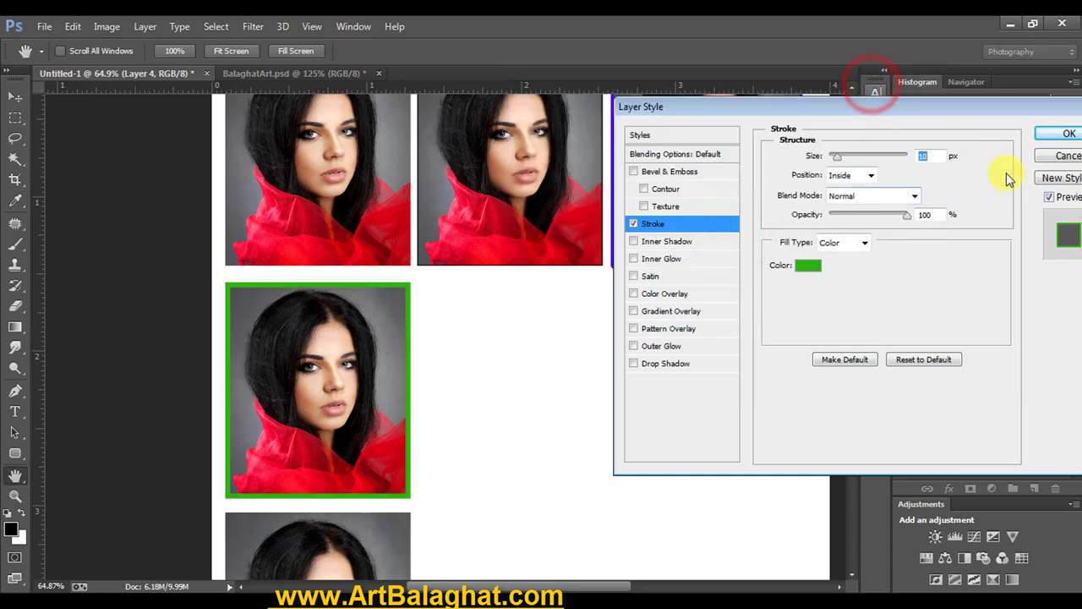
{"action": "left_click", "coordinate": [1063, 134]}
{"action": "left_click", "coordinate": [457, 300]}
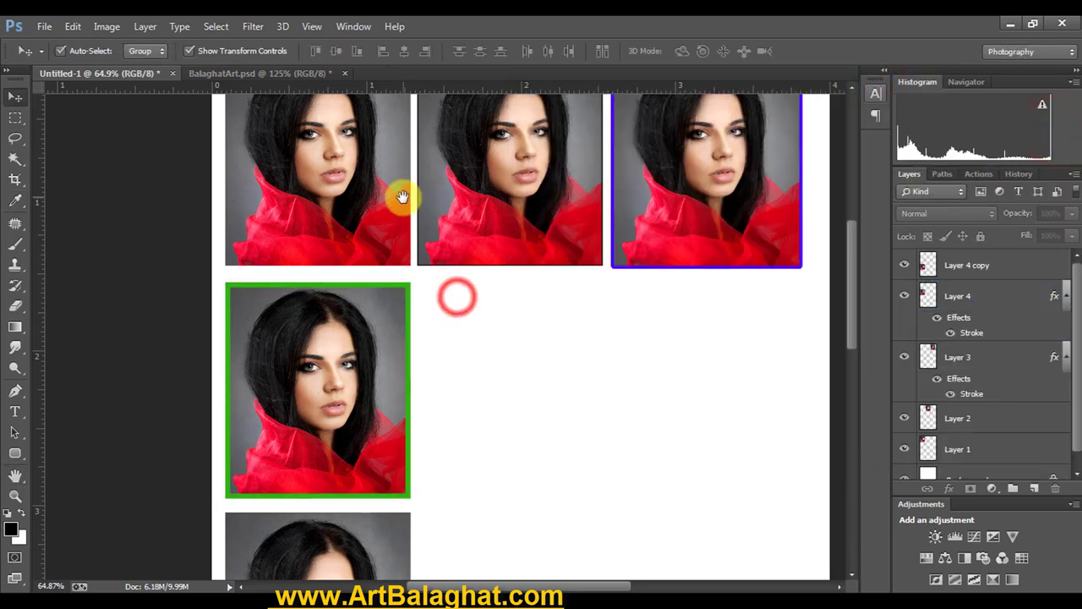
{"action": "scroll", "coordinate": [414, 207], "scroll_direction": "down", "scroll_amount": 5}
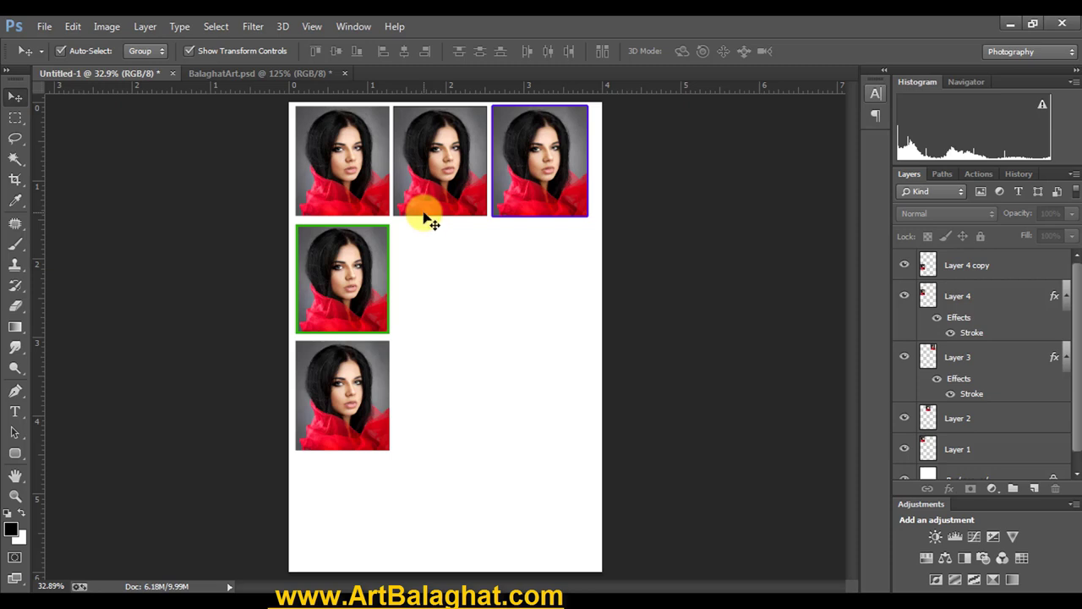
- Fit the BalaghatArt.psd portrait to the window
{"action": "left_click", "coordinate": [241, 69]}
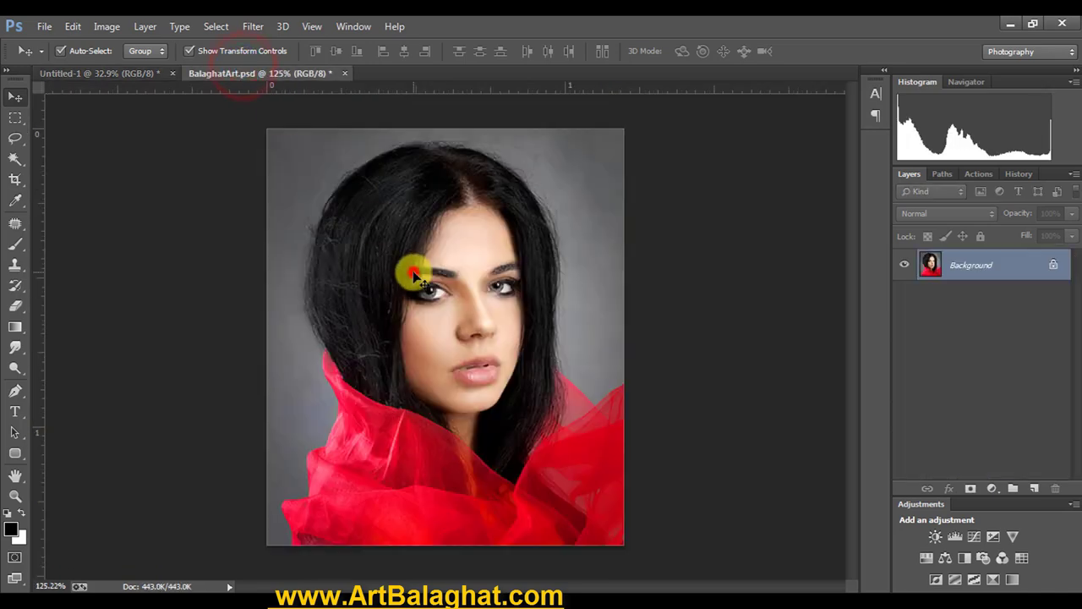
{"action": "right_click", "coordinate": [431, 242]}
{"action": "left_click", "coordinate": [446, 247]}
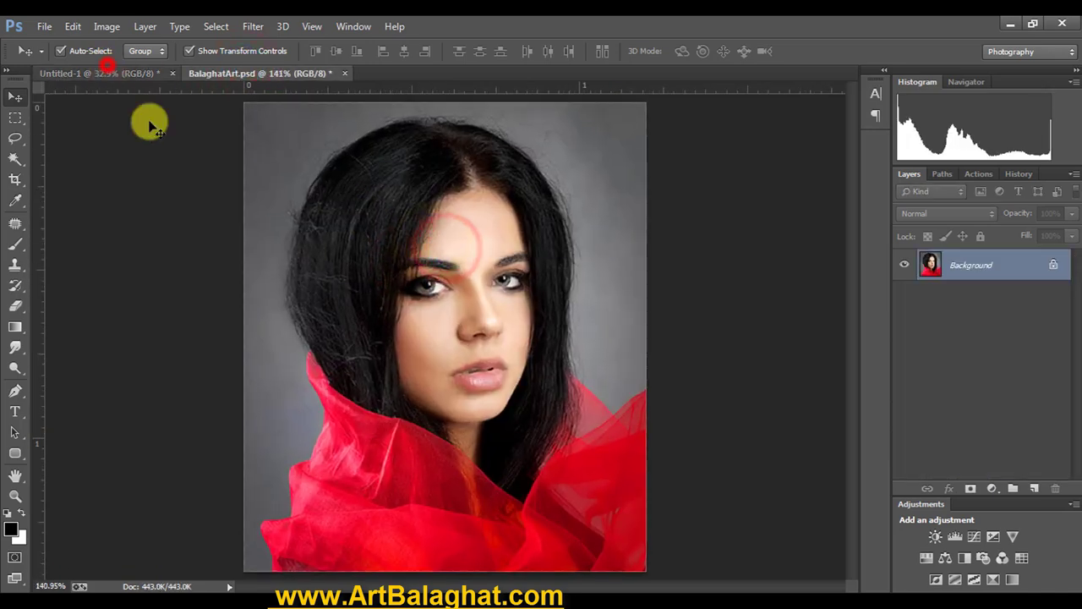
- Move Layer 4 copy beside the green-framed photo, then return to BalaghatArt.psd
{"action": "left_click", "coordinate": [102, 72]}
{"action": "left_click_drag", "start_coordinate": [342, 404], "coordinate": [440, 288]}
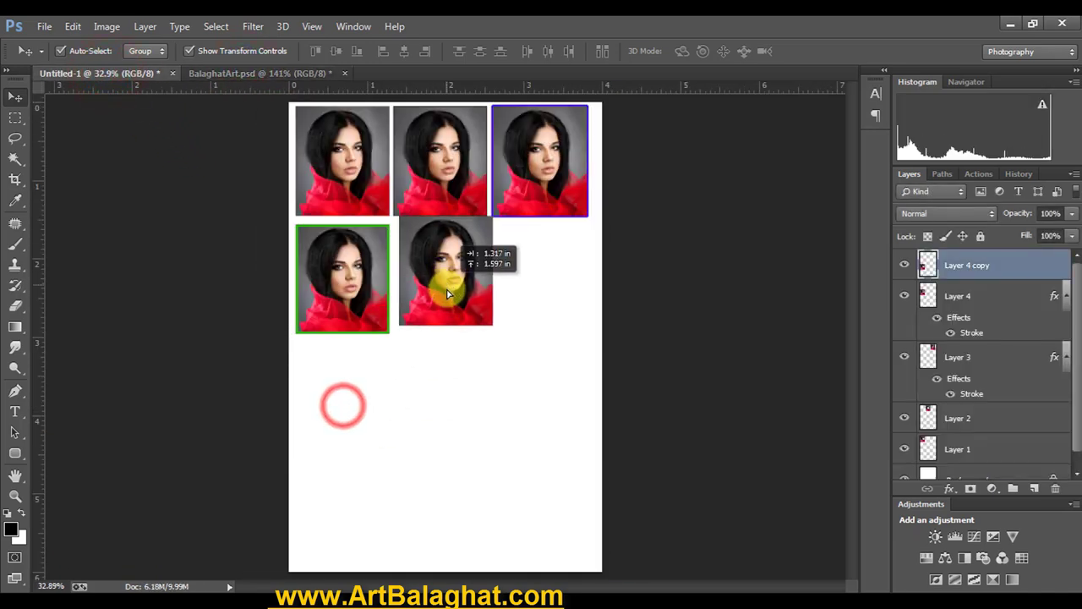
{"action": "left_click", "coordinate": [313, 74]}
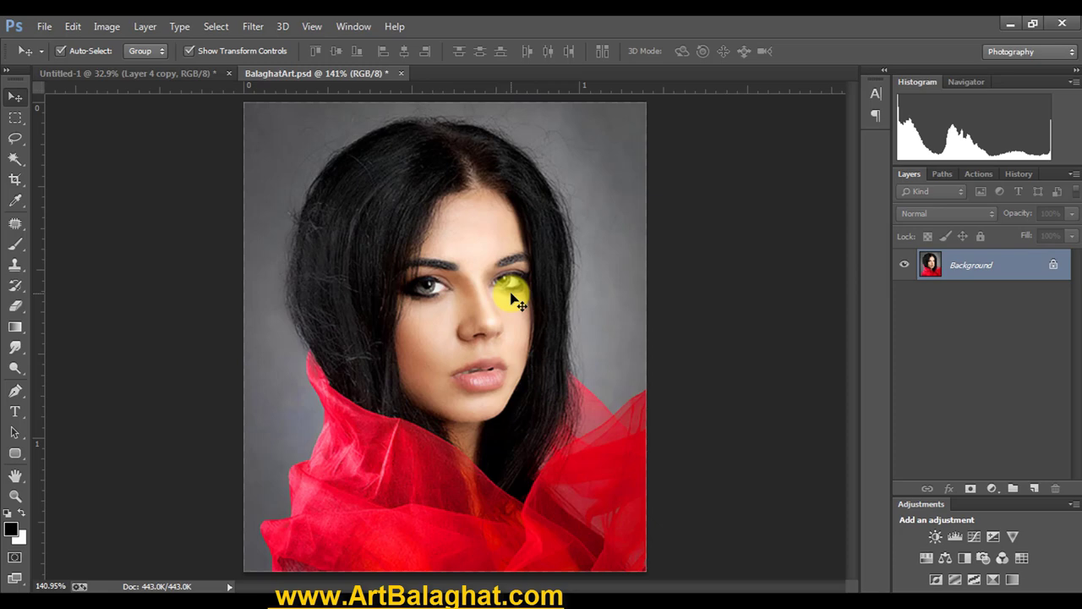
- Select all of BalaghatArt.psd and Free Transform it down to about 97%
{"action": "left_click", "coordinate": [207, 27]}
{"action": "left_click", "coordinate": [223, 40]}
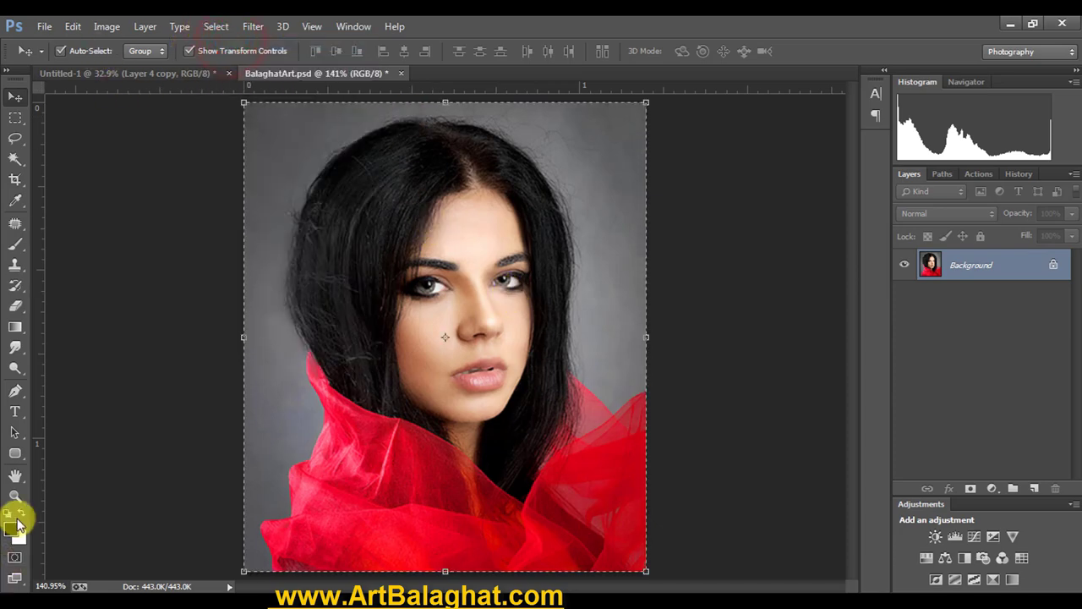
{"action": "left_click", "coordinate": [648, 103]}
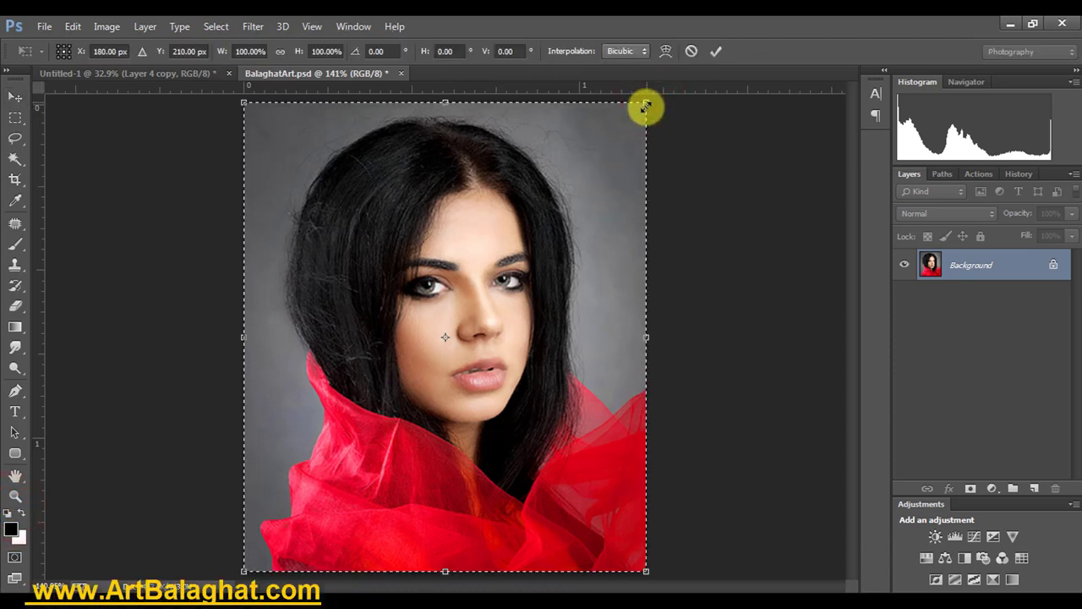
{"action": "left_click_drag", "start_coordinate": [646, 107], "coordinate": [641, 110]}
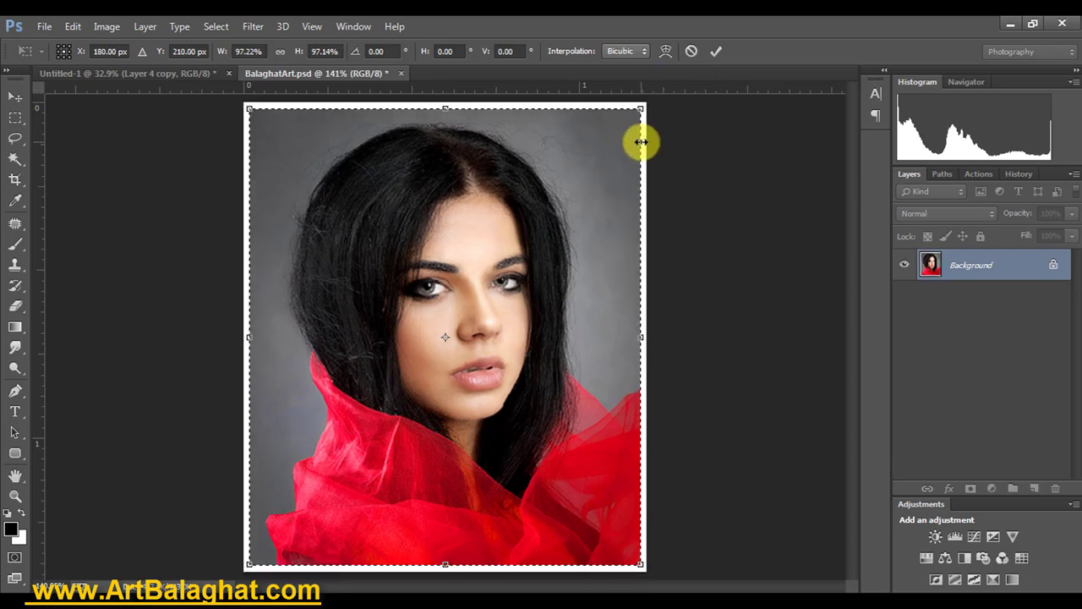
{"action": "double_click", "coordinate": [350, 144]}
- Stroke the selection in light grey #c6c6c6 at 2 px width
{"action": "left_click", "coordinate": [73, 26]}
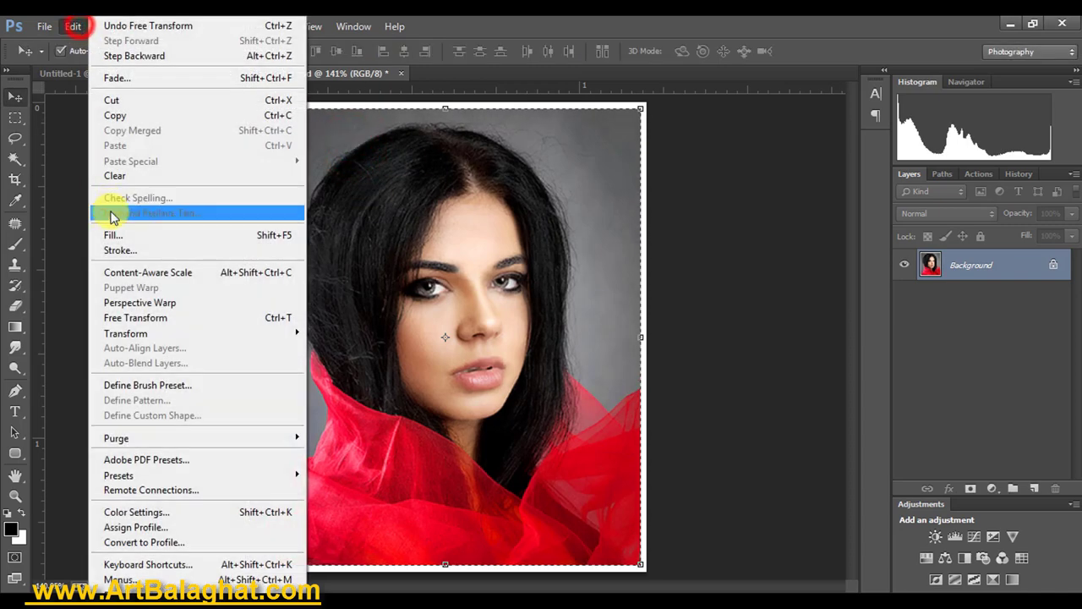
{"action": "left_click", "coordinate": [111, 248]}
{"action": "left_click", "coordinate": [754, 223]}
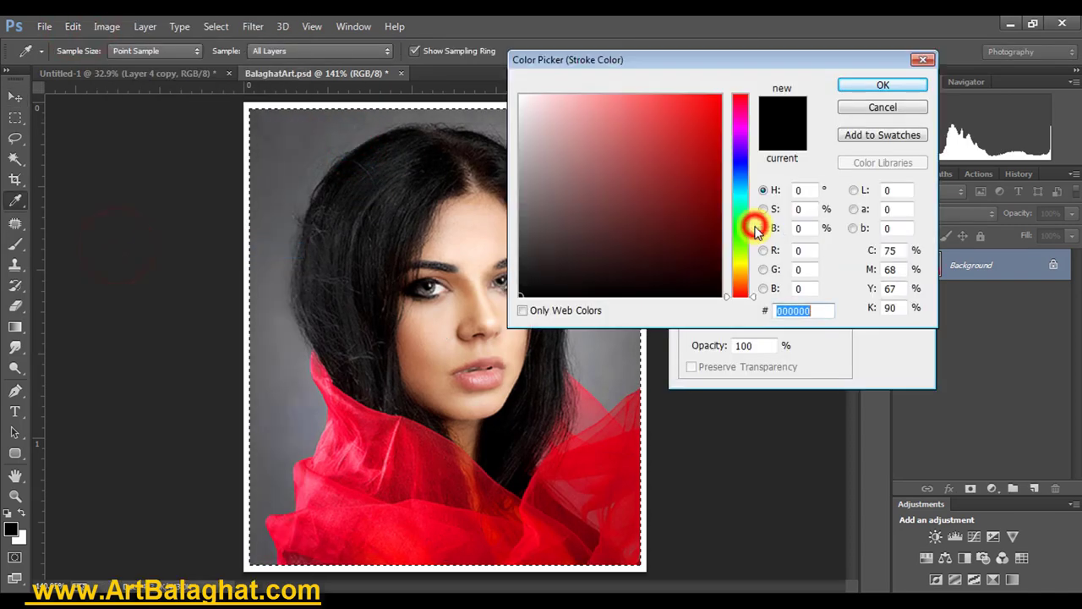
{"action": "left_click", "coordinate": [278, 149]}
{"action": "left_click_drag", "start_coordinate": [537, 154], "coordinate": [510, 140]}
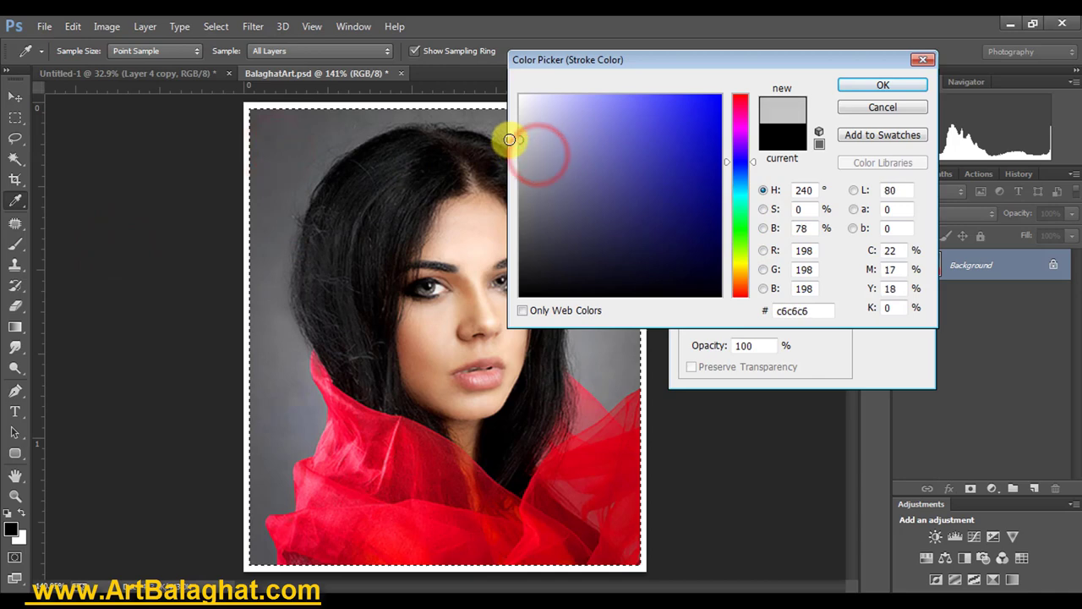
{"action": "left_click", "coordinate": [875, 88]}
{"action": "type", "text": "2"}
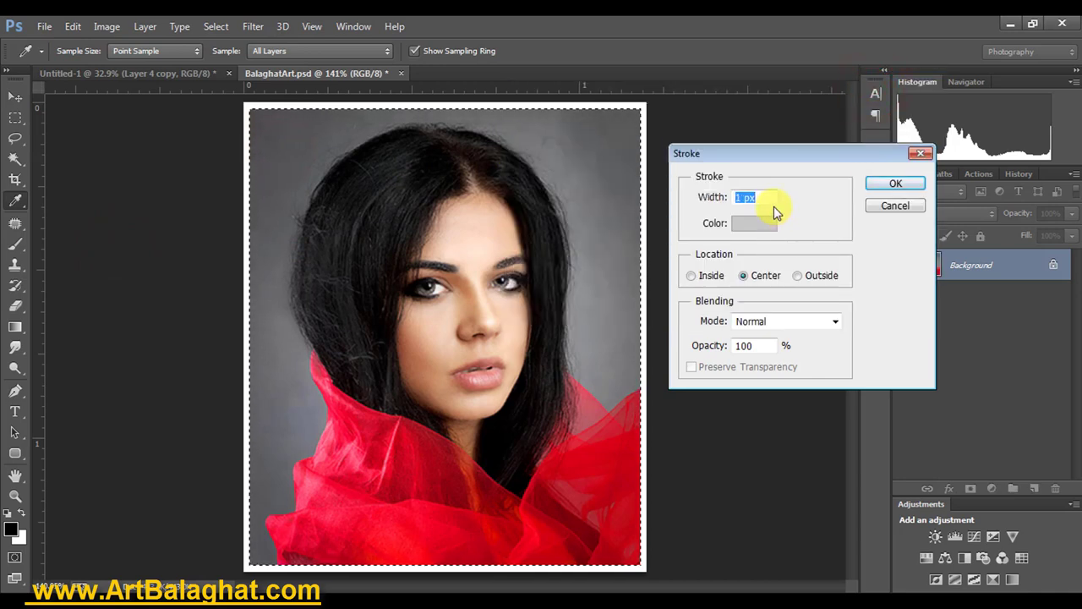
{"action": "left_click", "coordinate": [902, 184]}
{"action": "key", "text": "v"}
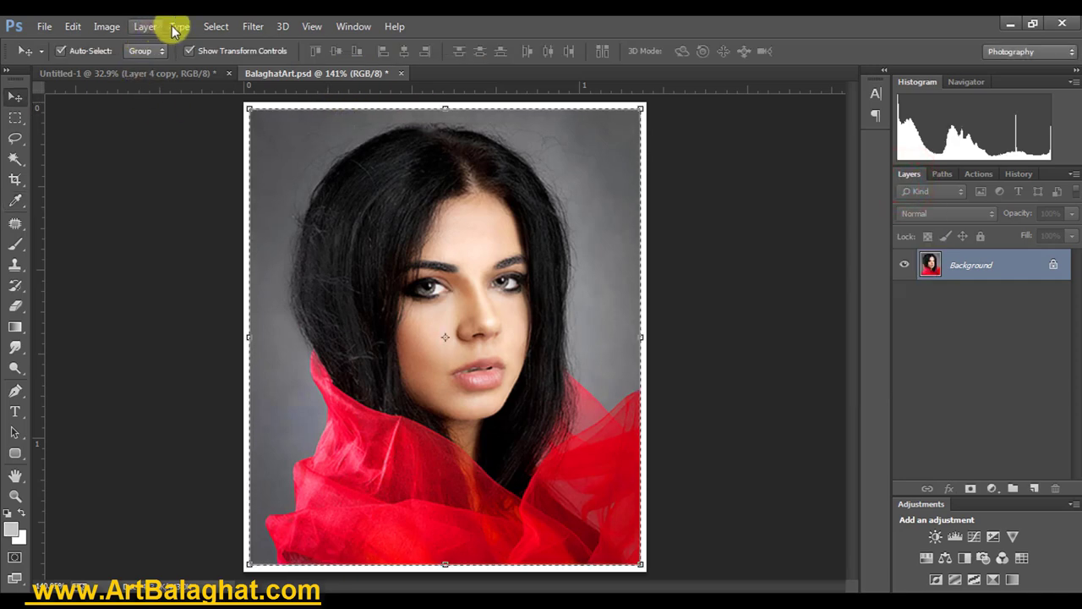
- Reapply the 2 px centered grey stroke and clear the selection
{"action": "left_click", "coordinate": [215, 26]}
{"action": "left_click", "coordinate": [72, 26]}
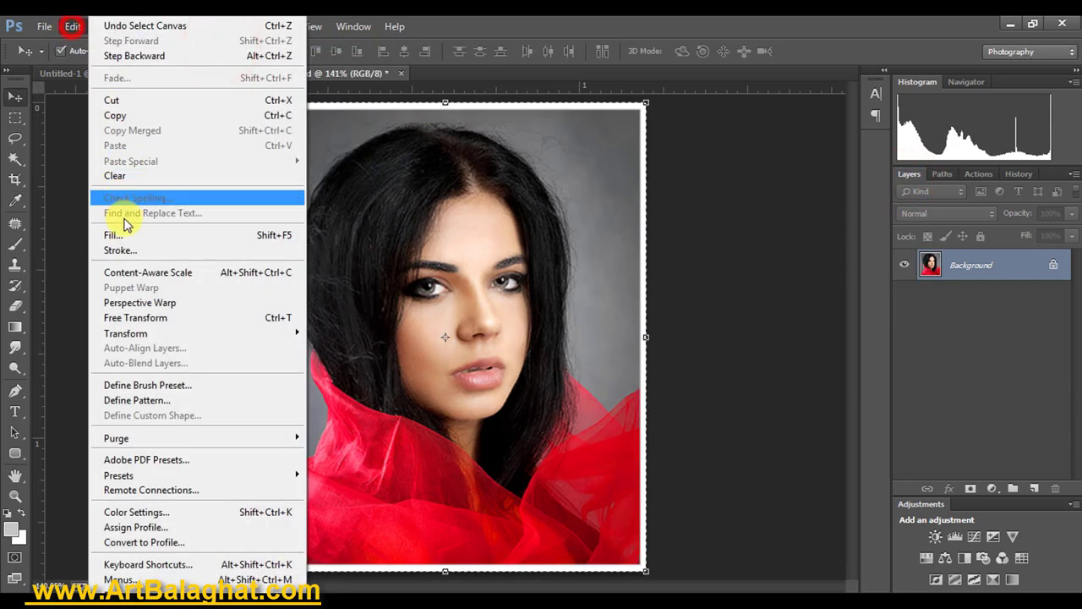
{"action": "left_click", "coordinate": [120, 249]}
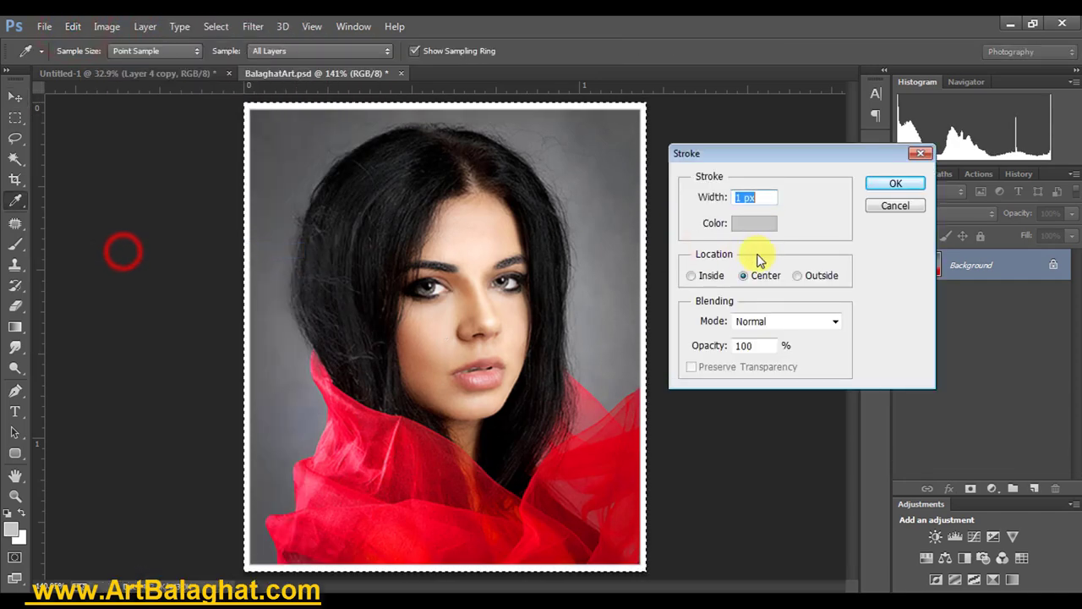
{"action": "left_click", "coordinate": [897, 184]}
{"action": "key", "text": "v"}
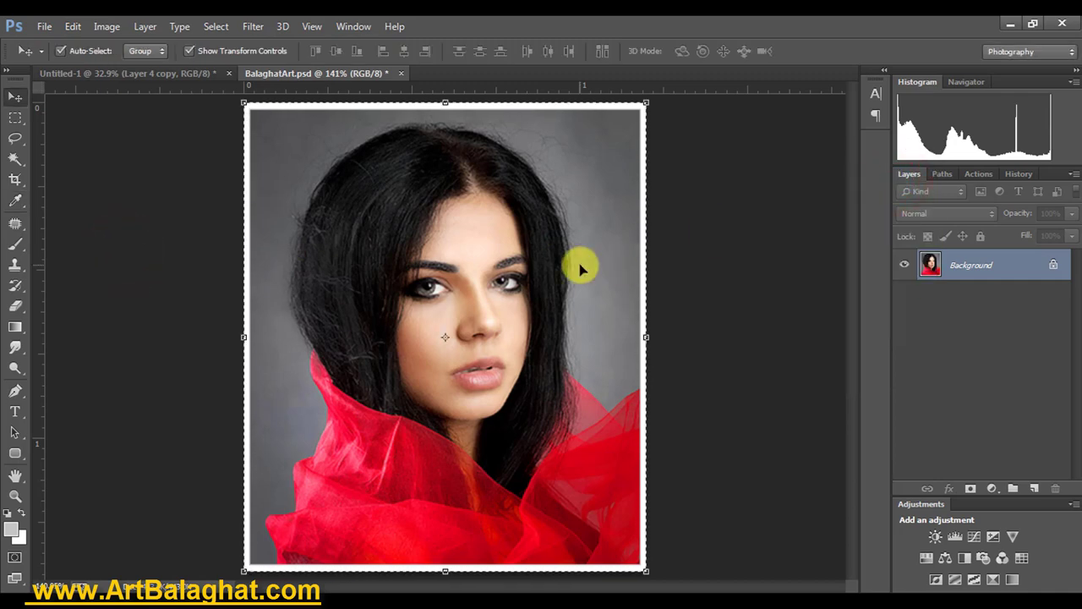
{"action": "left_click", "coordinate": [389, 210]}
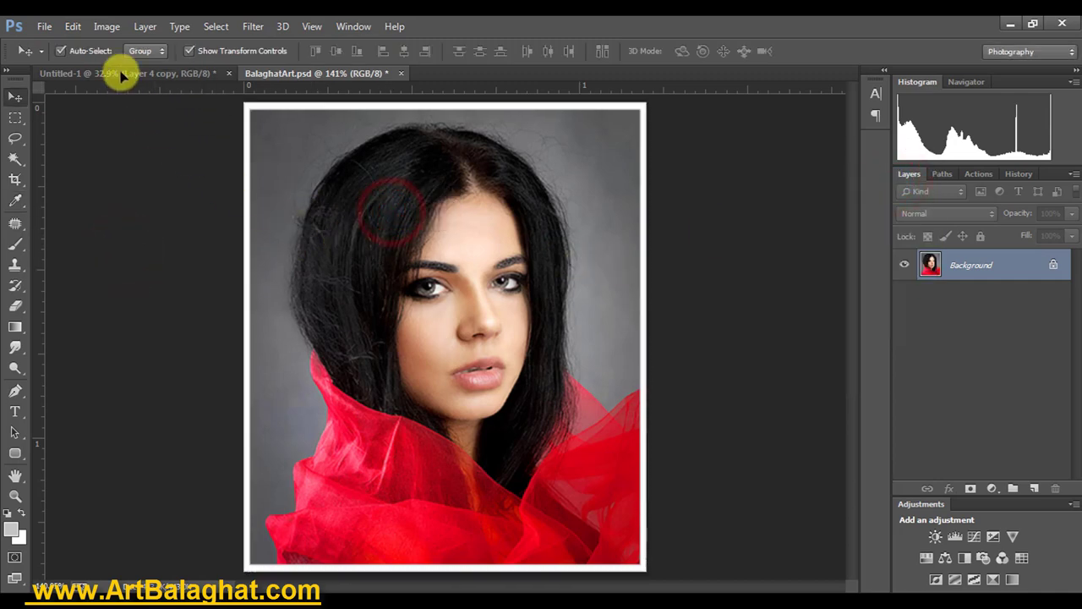
- Bring the grey-bordered portrait into Untitled-1's third row as three copies, then deselect
{"action": "mouse_move", "coordinate": [121, 77]}
{"action": "left_mouse_down"}
{"action": "mouse_move", "coordinate": [412, 394]}
{"action": "mouse_move", "coordinate": [366, 387]}
{"action": "mouse_move", "coordinate": [366, 401]}
{"action": "mouse_move", "coordinate": [416, 387]}
{"action": "mouse_move", "coordinate": [514, 388]}
{"action": "left_mouse_up"}
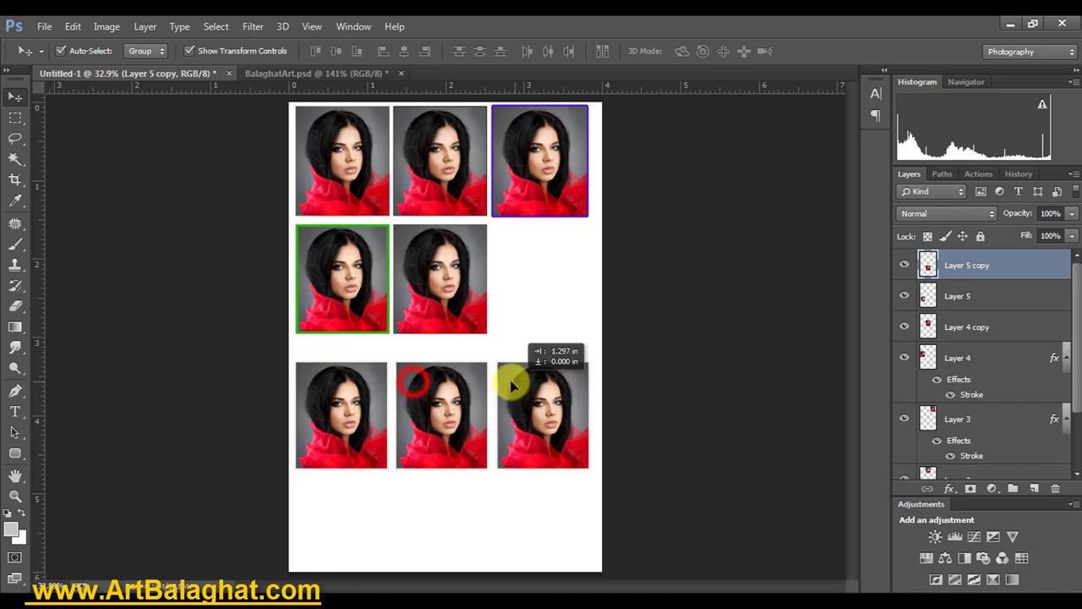
{"action": "left_click", "coordinate": [438, 385], "text": "shift"}
{"action": "left_click", "coordinate": [560, 333]}
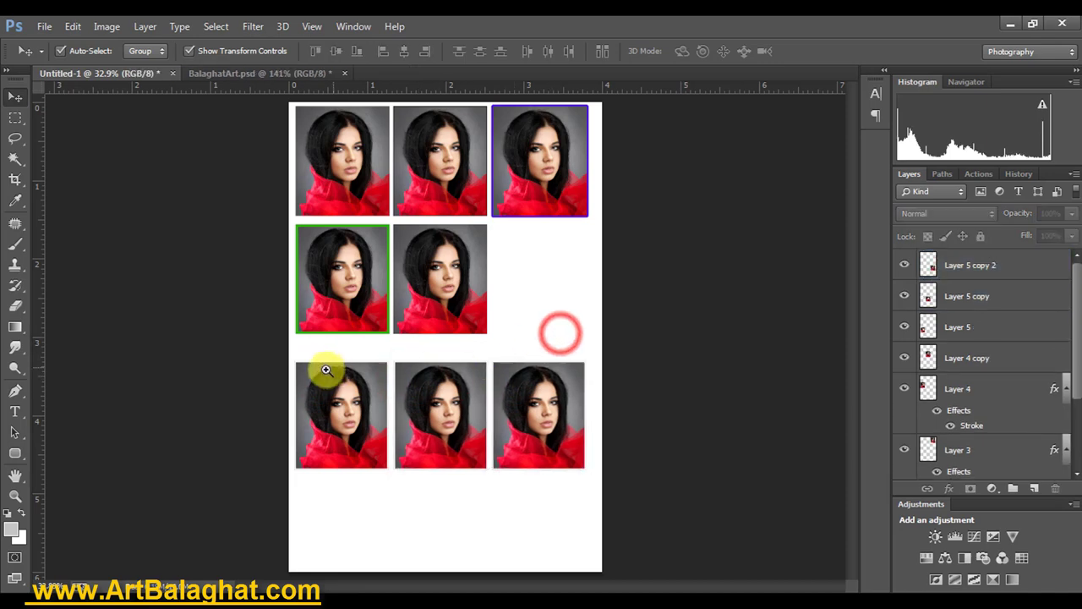
{"action": "mouse_move", "coordinate": [326, 370]}
{"action": "left_mouse_down"}
{"action": "mouse_move", "coordinate": [400, 388]}
{"action": "mouse_move", "coordinate": [652, 392]}
{"action": "mouse_move", "coordinate": [254, 392]}
{"action": "mouse_move", "coordinate": [181, 459]}
{"action": "left_mouse_up"}
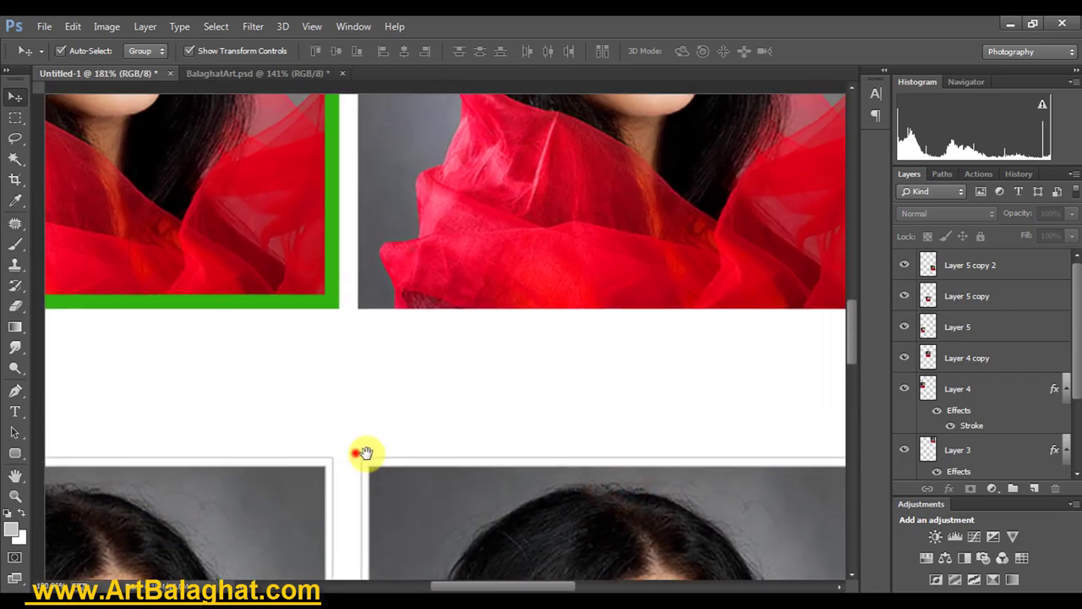
{"action": "mouse_move", "coordinate": [366, 453]}
{"action": "left_mouse_down"}
{"action": "mouse_move", "coordinate": [408, 459]}
{"action": "mouse_move", "coordinate": [435, 479]}
{"action": "mouse_move", "coordinate": [507, 347]}
{"action": "mouse_move", "coordinate": [418, 355]}
{"action": "mouse_move", "coordinate": [464, 375]}
{"action": "mouse_move", "coordinate": [430, 375]}
{"action": "left_mouse_up"}
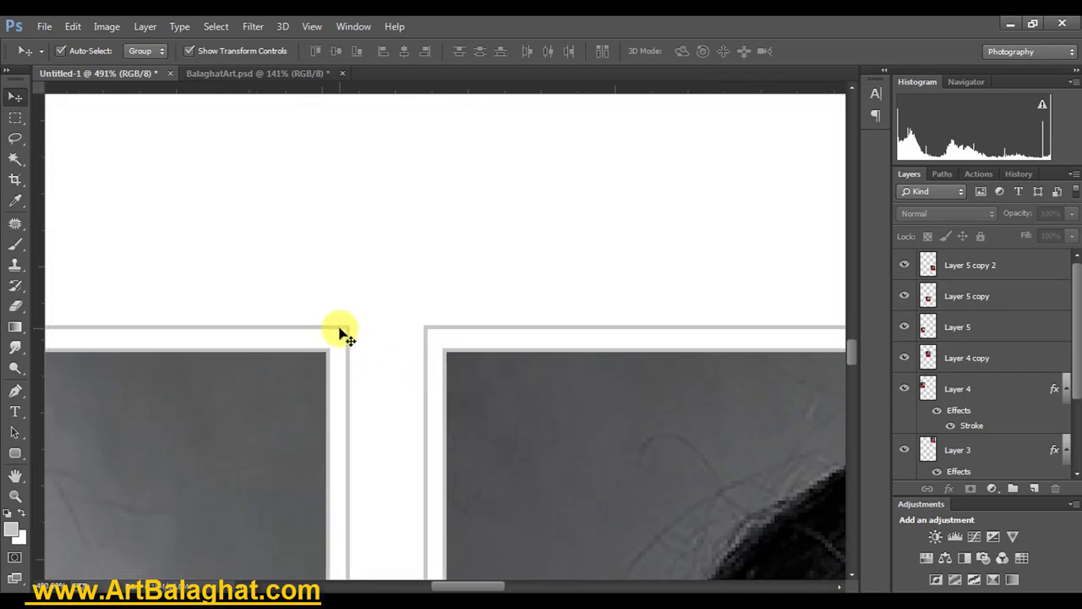
{"action": "left_click_drag", "start_coordinate": [463, 169], "coordinate": [468, 360]}
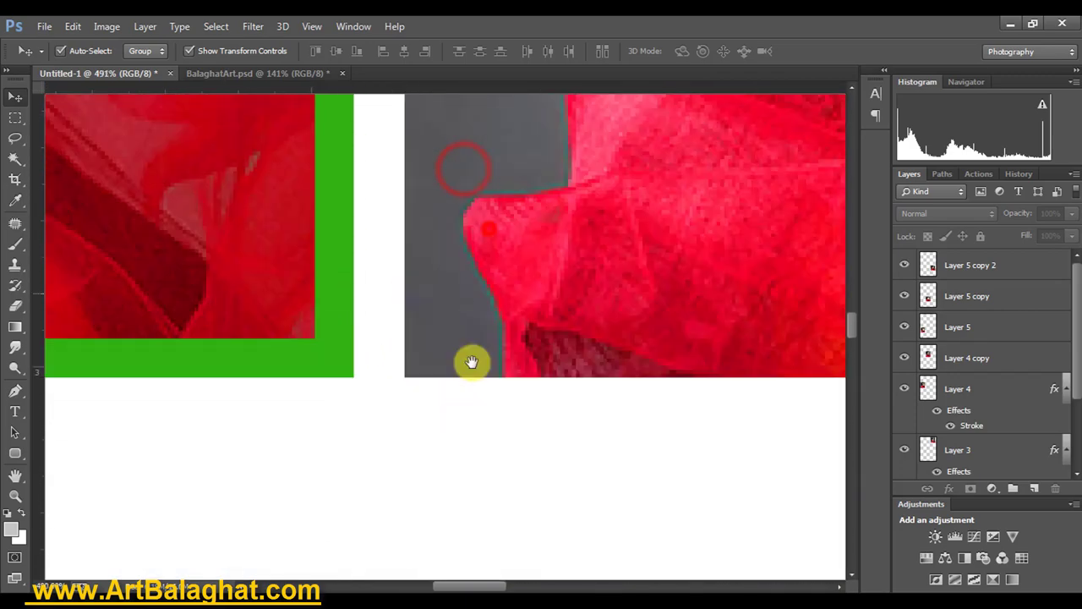
{"action": "key", "text": "ctrl+1"}
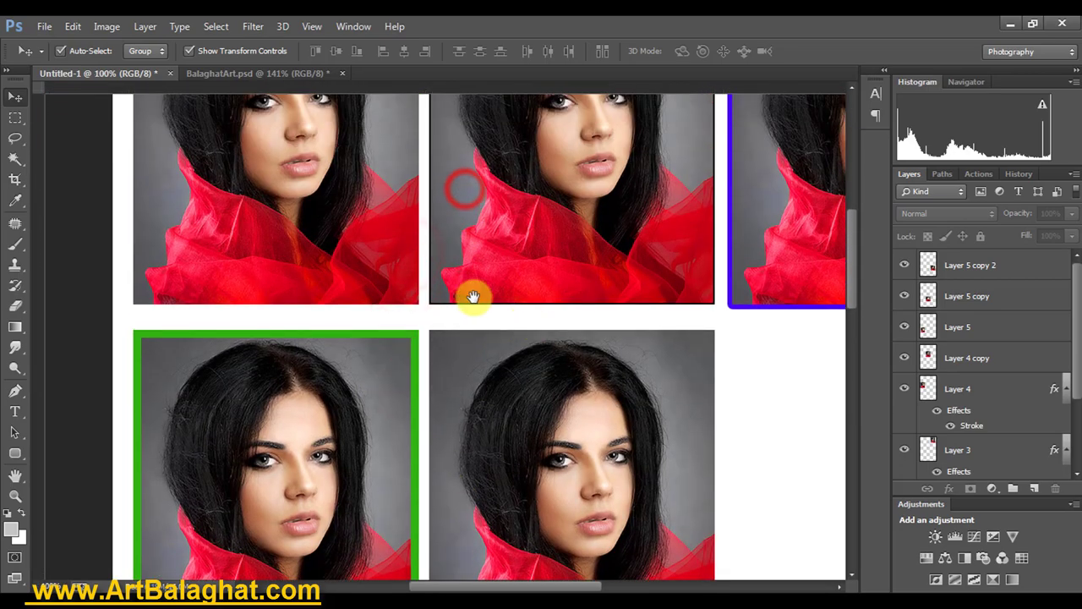
{"action": "left_click_drag", "start_coordinate": [459, 234], "coordinate": [522, 275]}
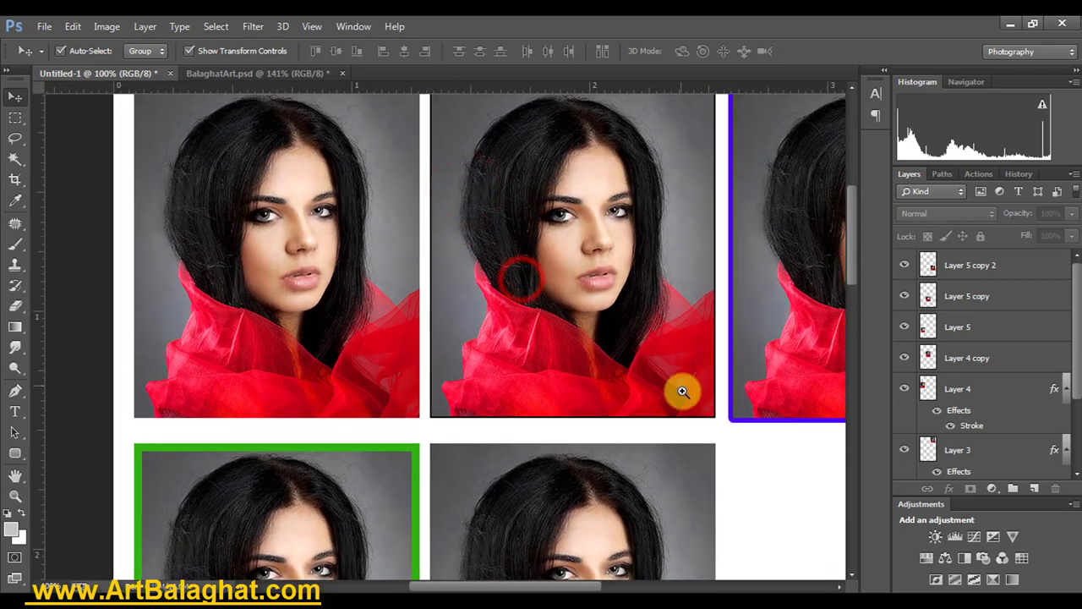
{"action": "left_click_drag", "start_coordinate": [682, 392], "coordinate": [787, 466]}
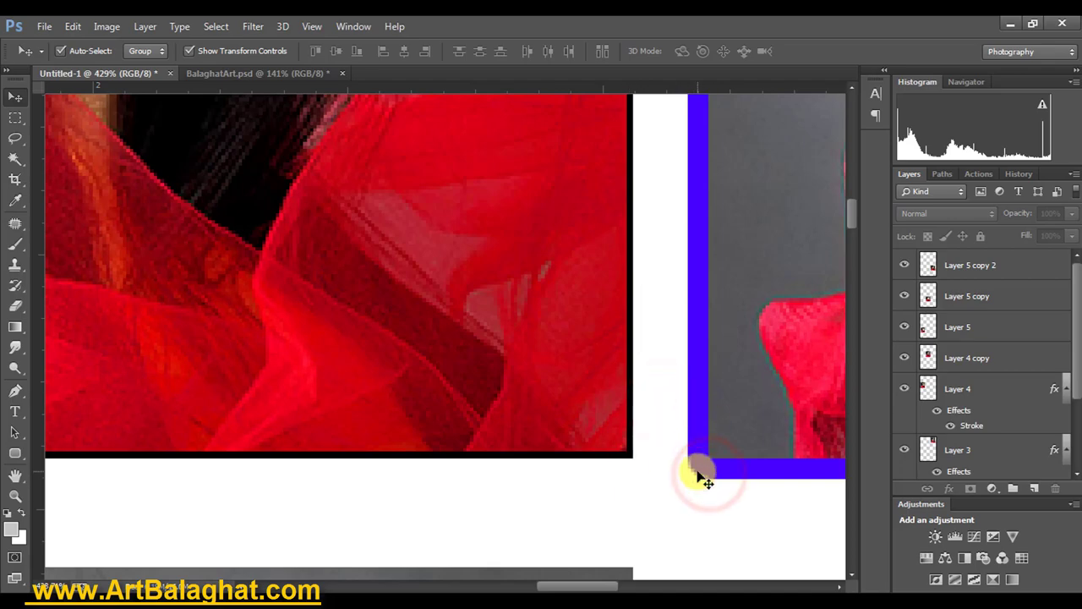
{"action": "right_click", "coordinate": [697, 468]}
{"action": "left_click", "coordinate": [715, 444]}
{"action": "left_click", "coordinate": [534, 162]}
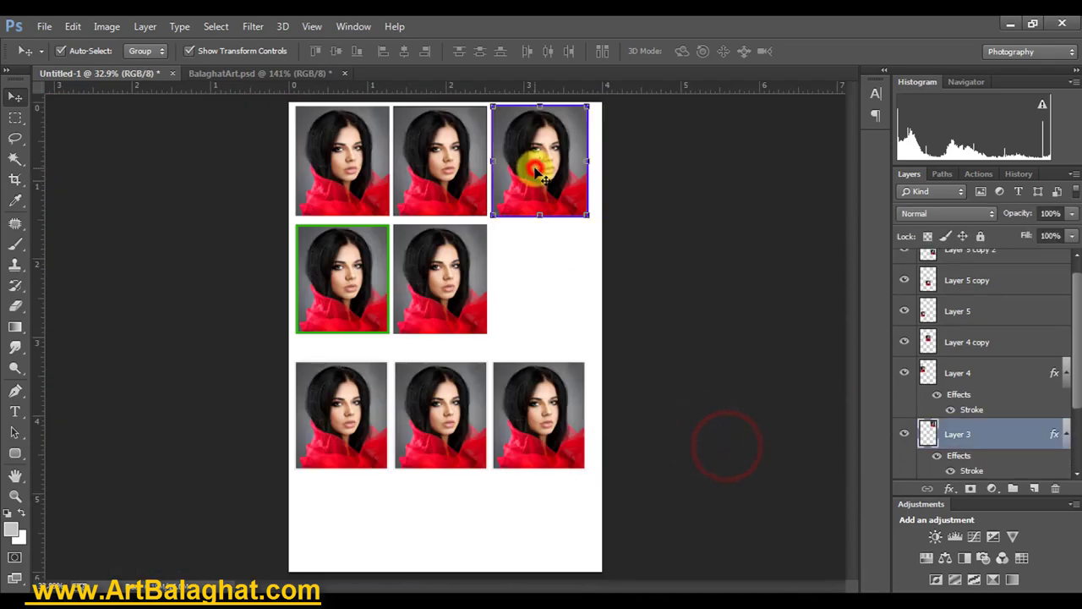
{"action": "left_click", "coordinate": [413, 244]}
{"action": "left_click_drag", "start_coordinate": [375, 198], "coordinate": [463, 345]}
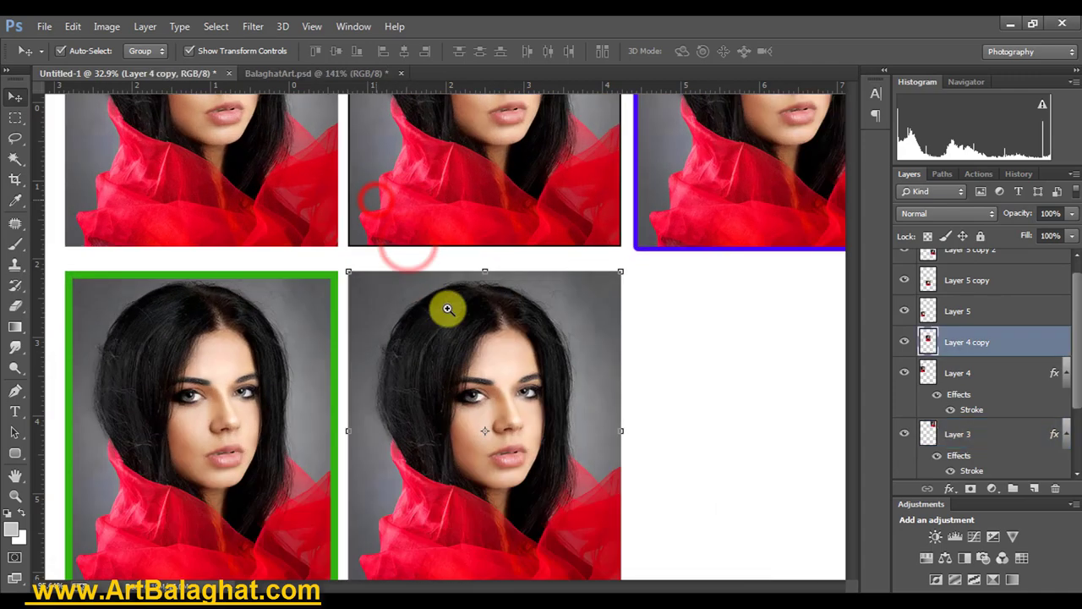
{"action": "left_click", "coordinate": [486, 357]}
{"action": "left_click", "coordinate": [144, 28]}
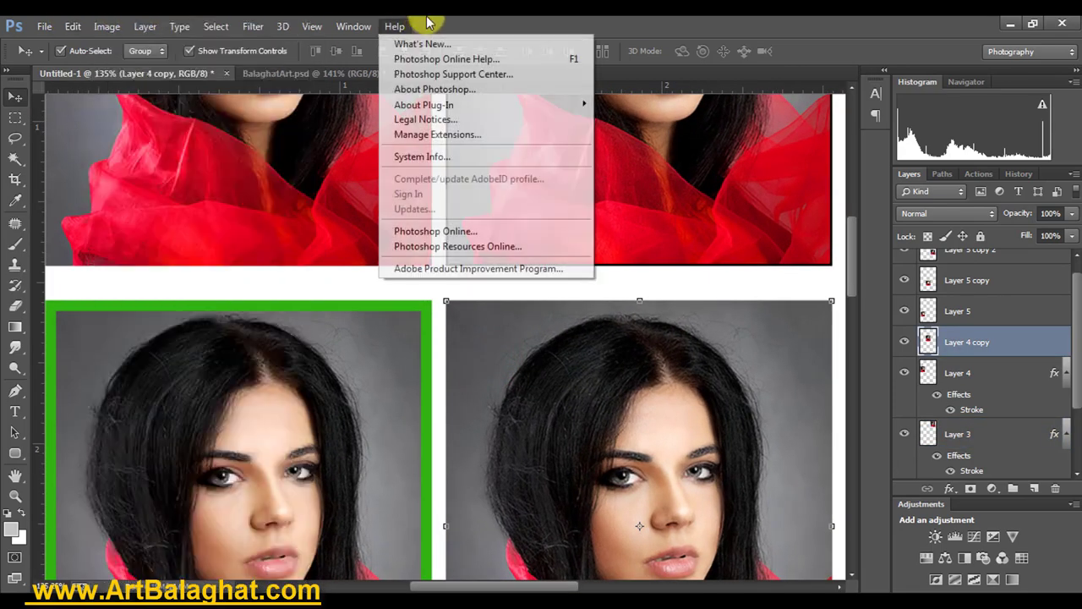
- Give Layer 4 copy a 10 px black inside Stroke layer style
{"action": "left_click", "coordinate": [423, 23]}
{"action": "left_click", "coordinate": [145, 26]}
{"action": "mouse_move", "coordinate": [166, 127]}
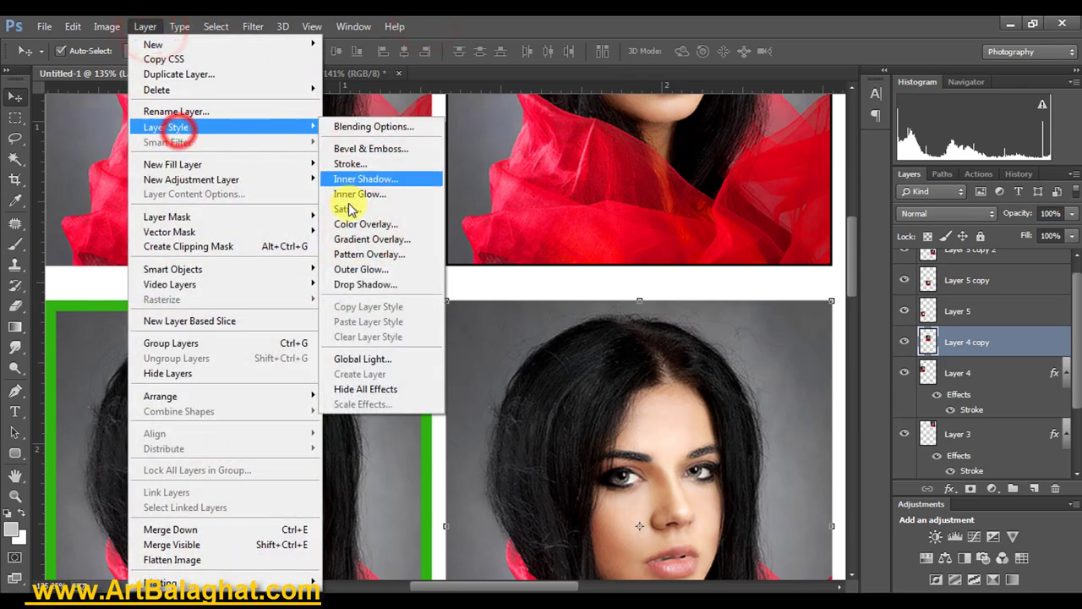
{"action": "left_click", "coordinate": [349, 164]}
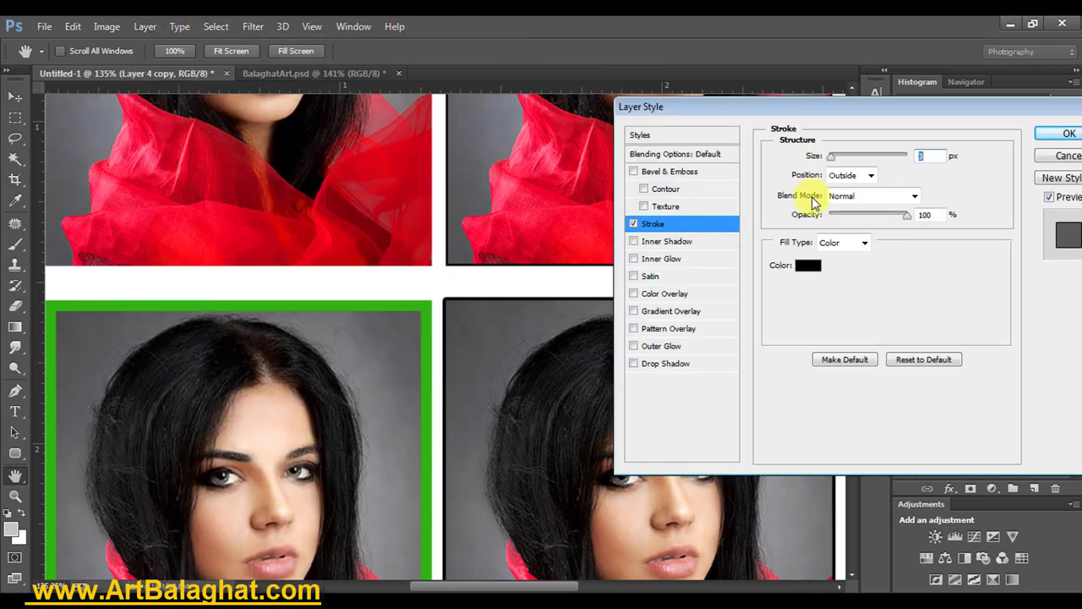
{"action": "left_click", "coordinate": [854, 206]}
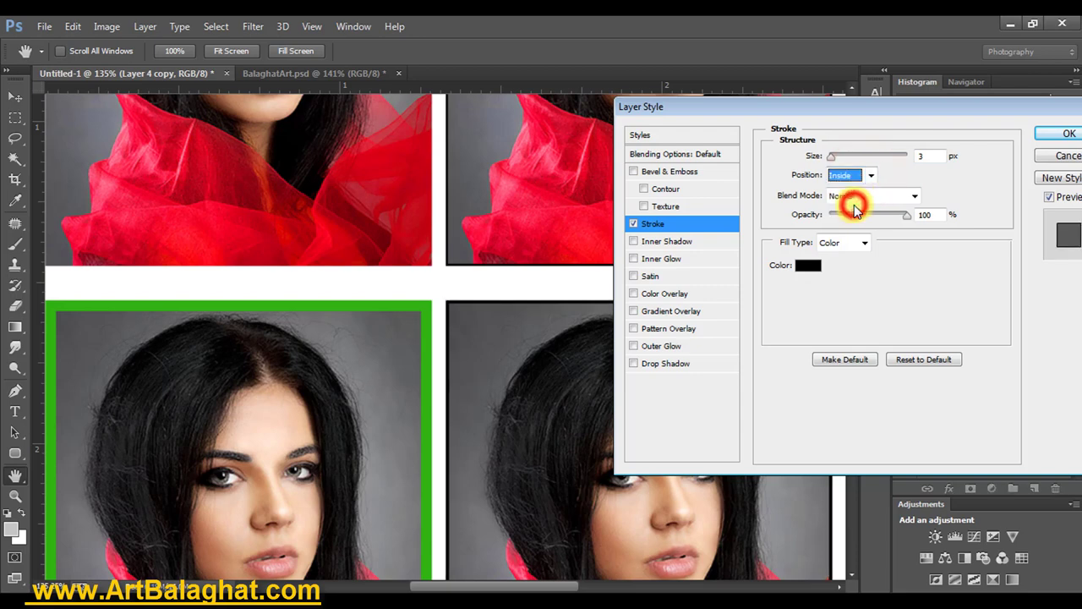
{"action": "left_click_drag", "start_coordinate": [832, 159], "coordinate": [839, 160]}
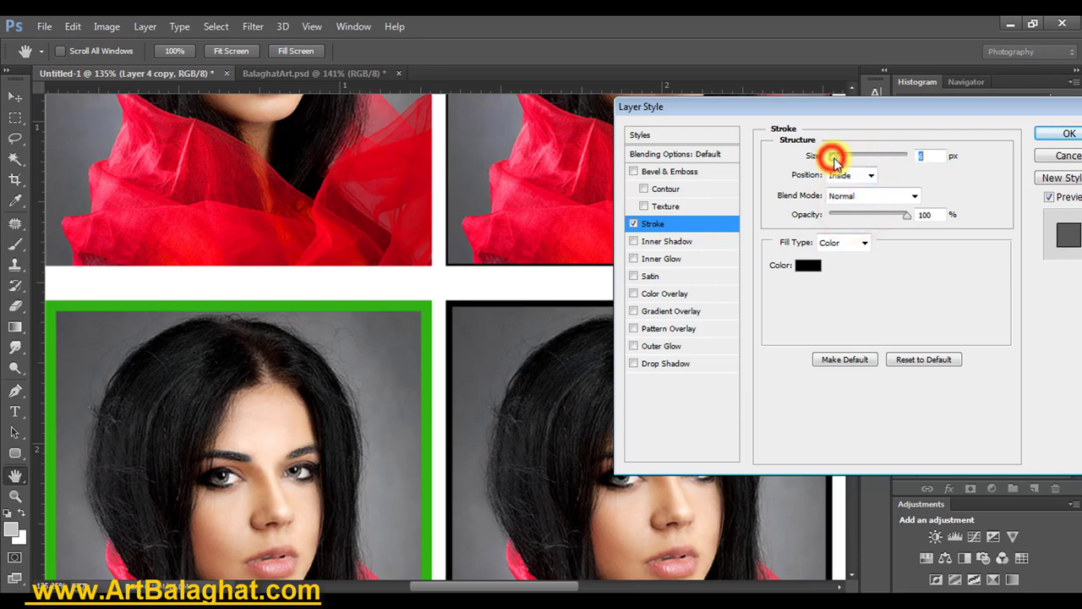
{"action": "left_click", "coordinate": [1061, 135]}
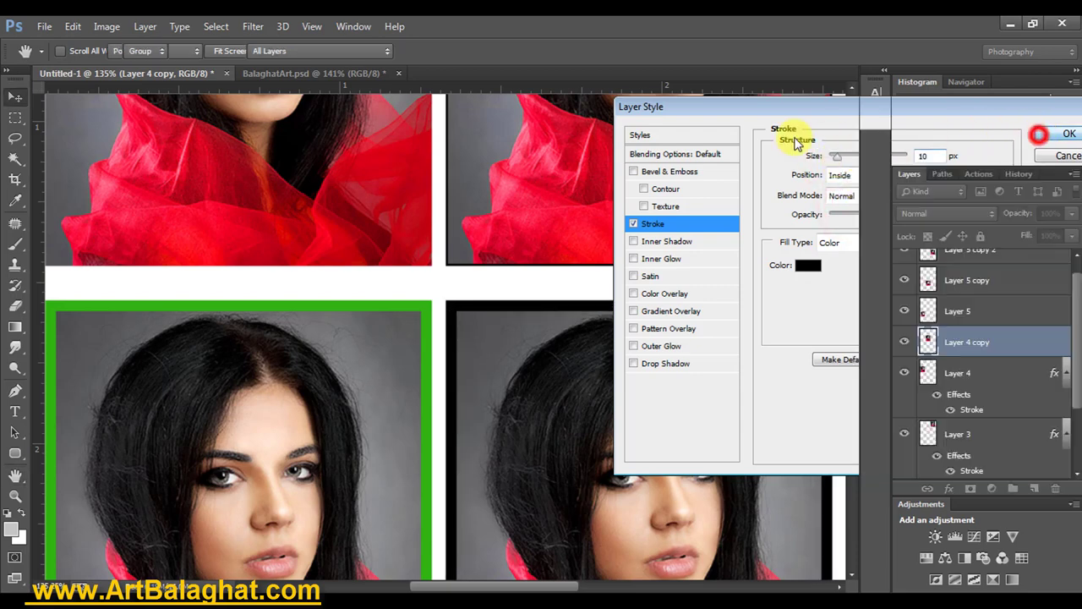
- Zoom in to inspect the borders and gaps, then fit the sheet with Ctrl+0
{"action": "key", "text": "v"}
{"action": "left_click", "coordinate": [442, 295]}
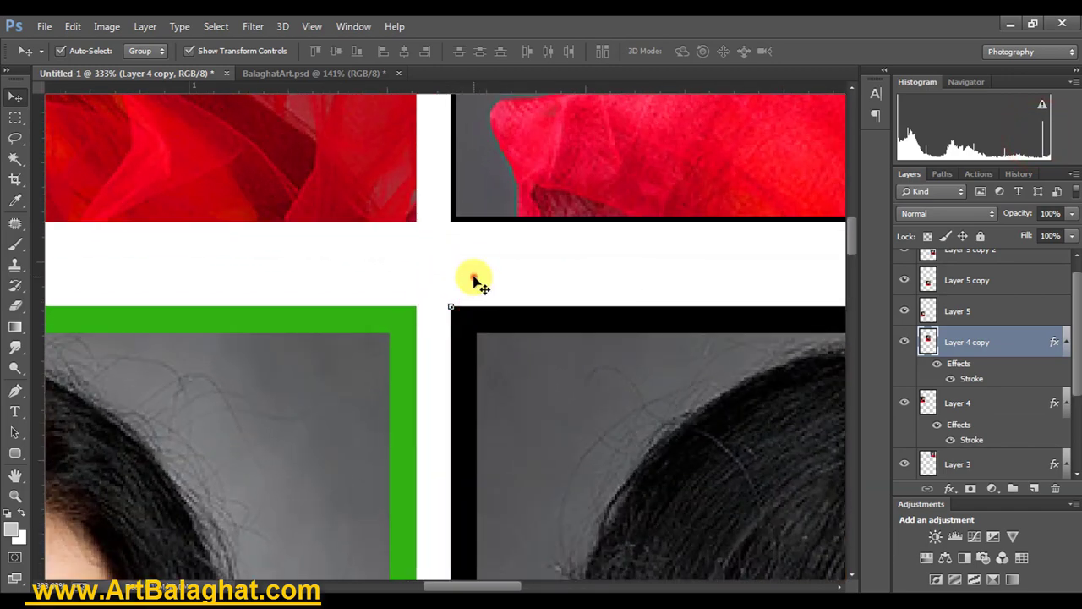
{"action": "left_click", "coordinate": [476, 278]}
{"action": "left_click", "coordinate": [450, 307]}
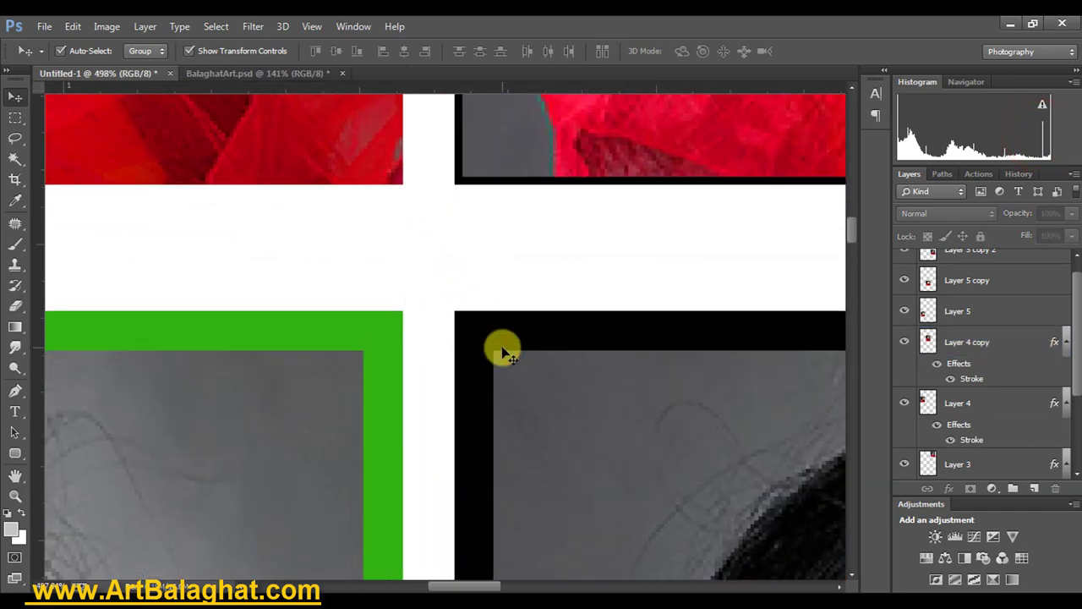
{"action": "left_click_drag", "start_coordinate": [515, 249], "coordinate": [471, 200]}
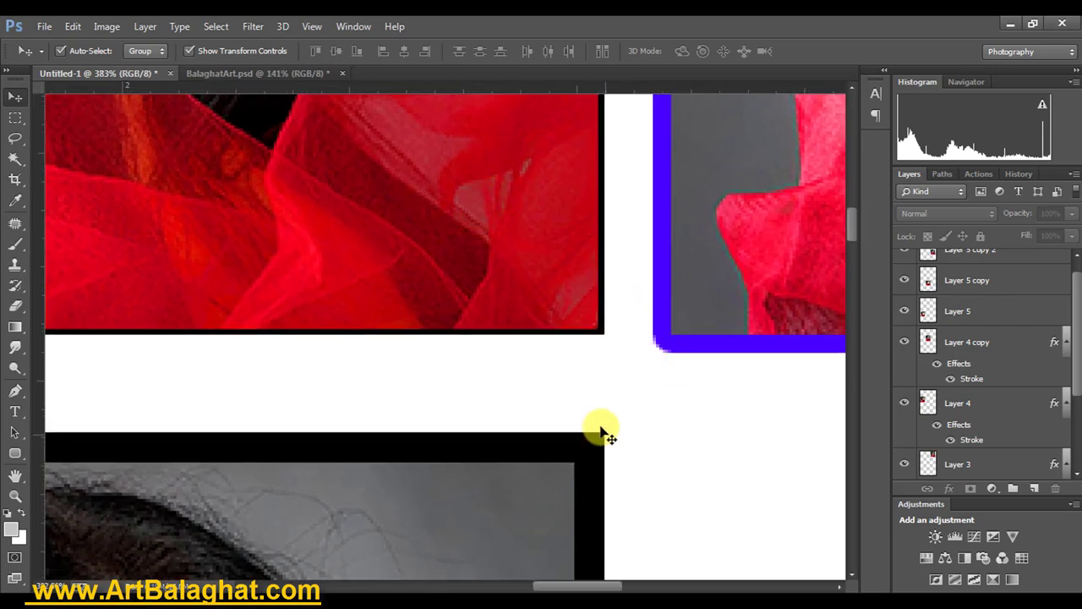
{"action": "mouse_move", "coordinate": [471, 299]}
{"action": "left_mouse_down"}
{"action": "mouse_move", "coordinate": [367, 387]}
{"action": "mouse_move", "coordinate": [313, 463]}
{"action": "left_mouse_up"}
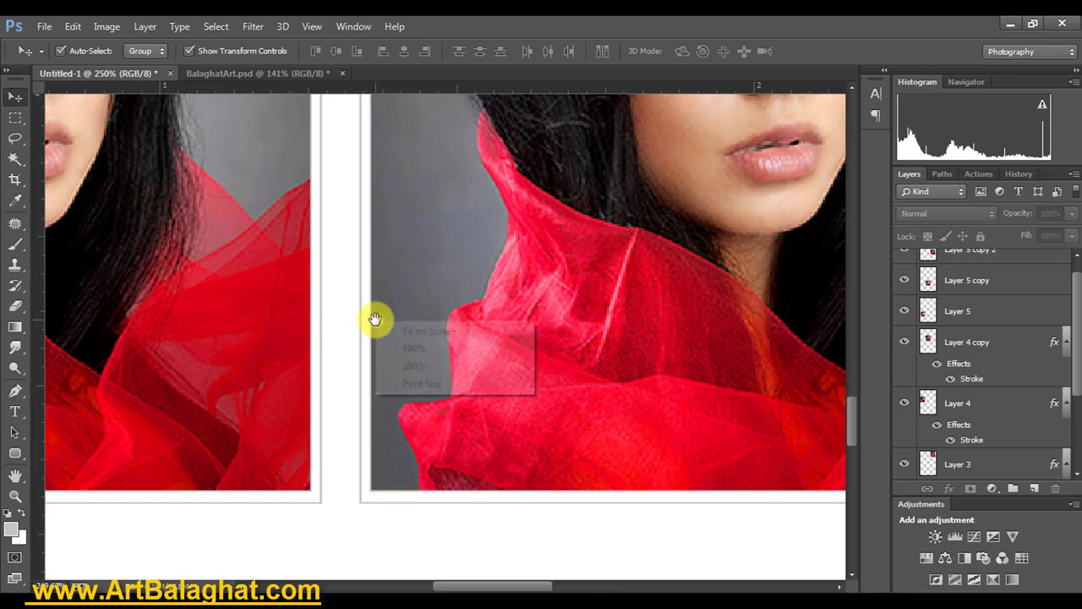
{"action": "key", "text": "ctrl+0"}
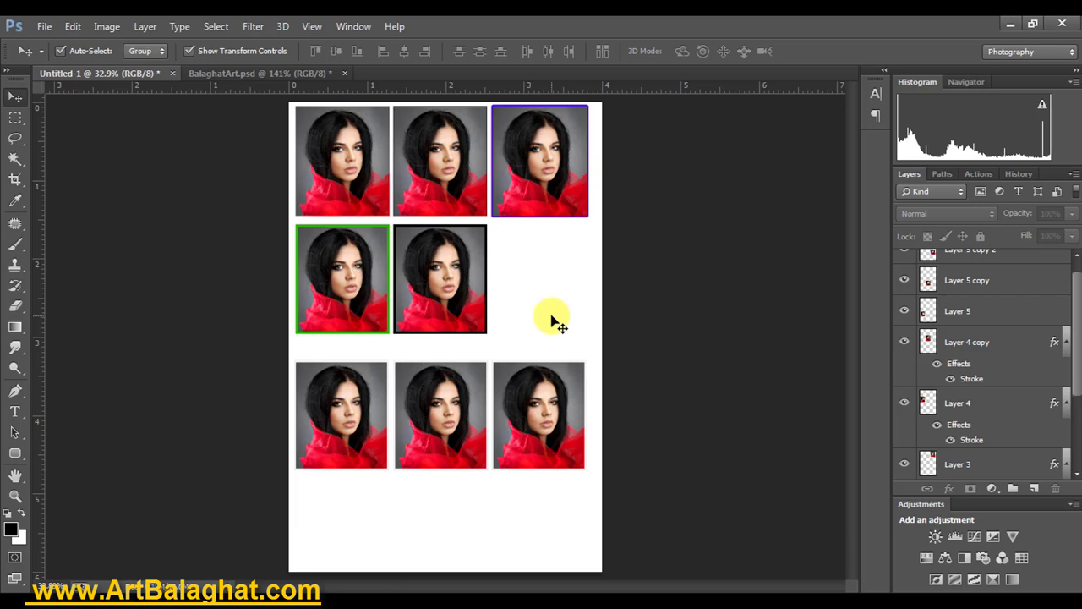
{"action": "left_click", "coordinate": [472, 281]}
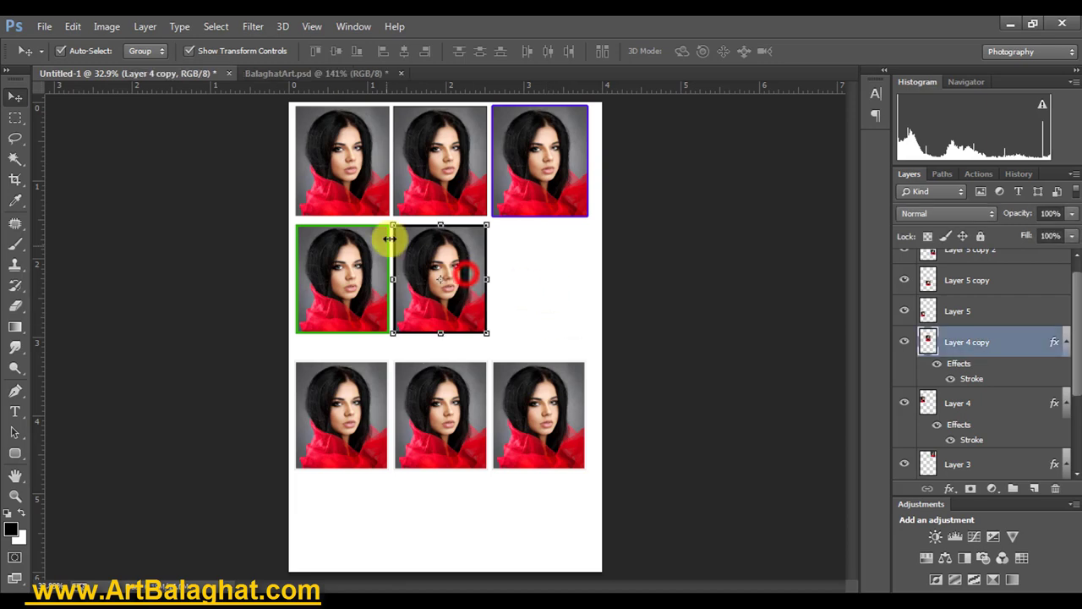
{"action": "left_click", "coordinate": [89, 51]}
{"action": "left_click", "coordinate": [230, 50]}
{"action": "left_click", "coordinate": [62, 50]}
{"action": "left_click", "coordinate": [191, 50]}
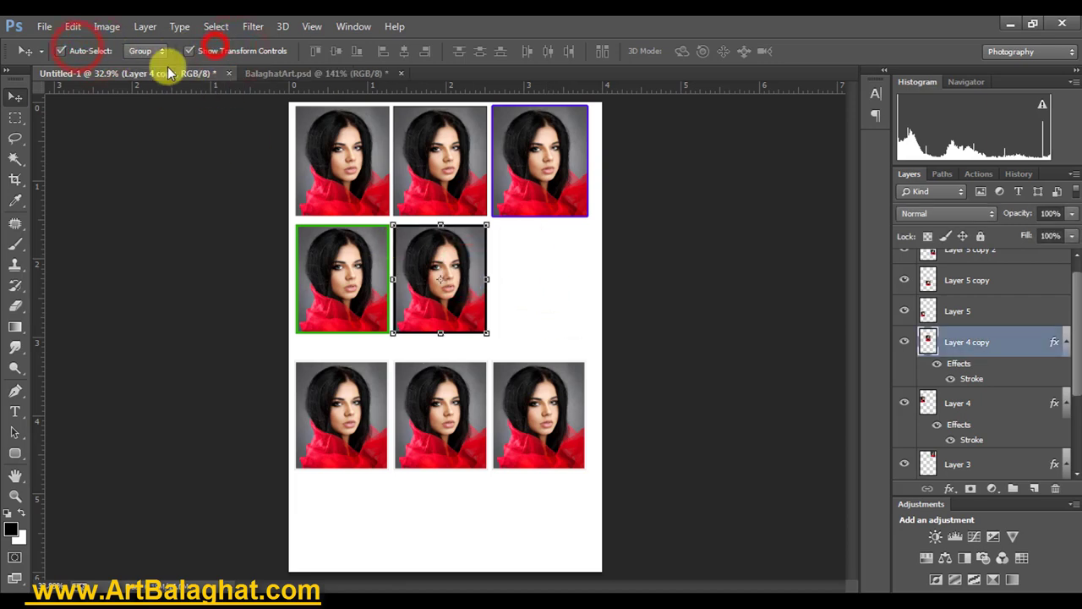
{"action": "left_click", "coordinate": [457, 173]}
{"action": "left_click", "coordinate": [525, 248]}
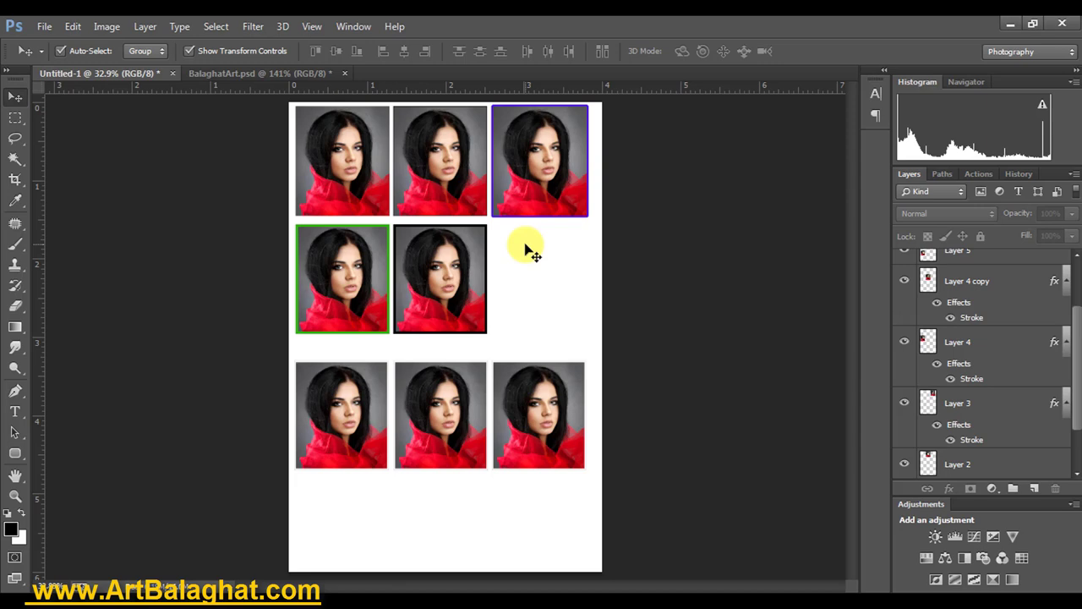
- Nudge the third row up and copy the top-left photo into a new bottom row
{"action": "mouse_move", "coordinate": [351, 504]}
{"action": "left_mouse_down"}
{"action": "mouse_move", "coordinate": [521, 429]}
{"action": "mouse_move", "coordinate": [534, 409]}
{"action": "mouse_move", "coordinate": [527, 387]}
{"action": "left_mouse_up"}
{"action": "left_click", "coordinate": [525, 279]}
{"action": "left_click", "coordinate": [350, 177]}
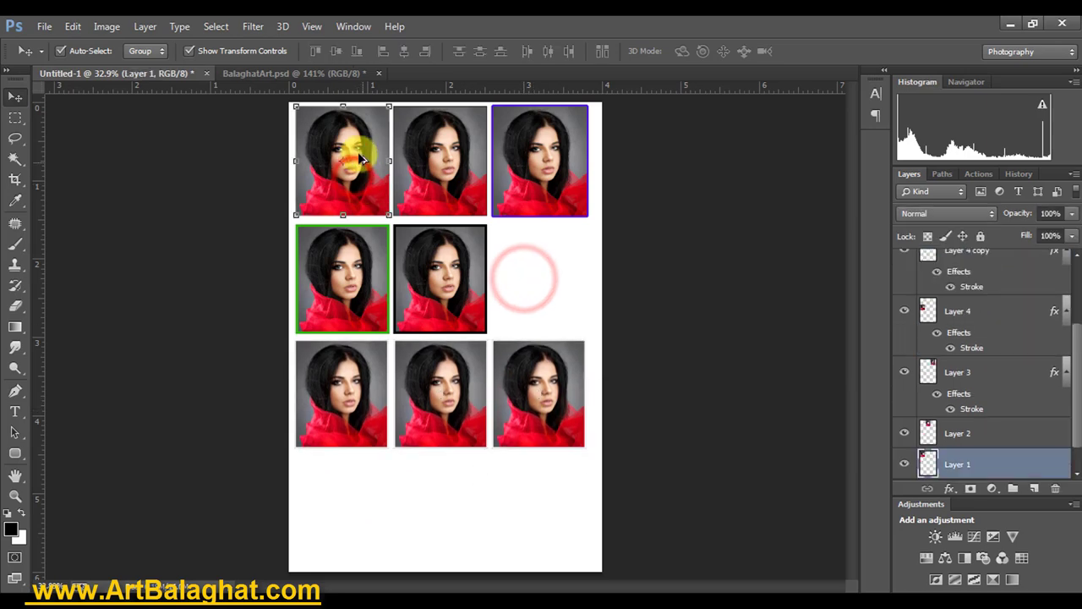
{"action": "left_click_drag", "start_coordinate": [362, 158], "coordinate": [362, 506]}
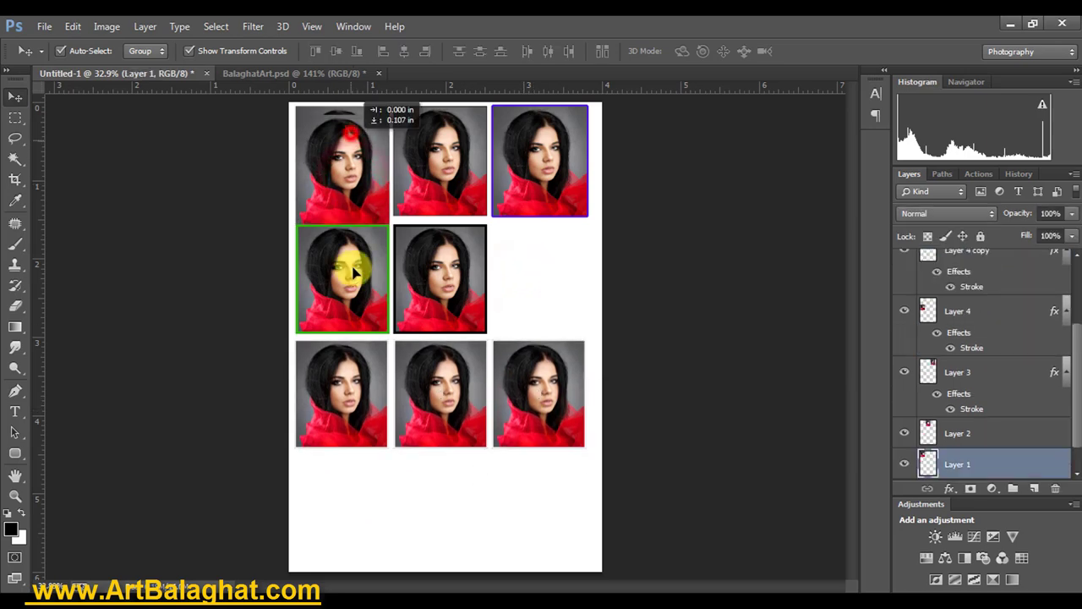
- Fit the sheet in view and duplicate the bottom-left portrait to its right
{"action": "left_click", "coordinate": [280, 447]}
{"action": "right_click", "coordinate": [495, 428]}
{"action": "left_click", "coordinate": [506, 440]}
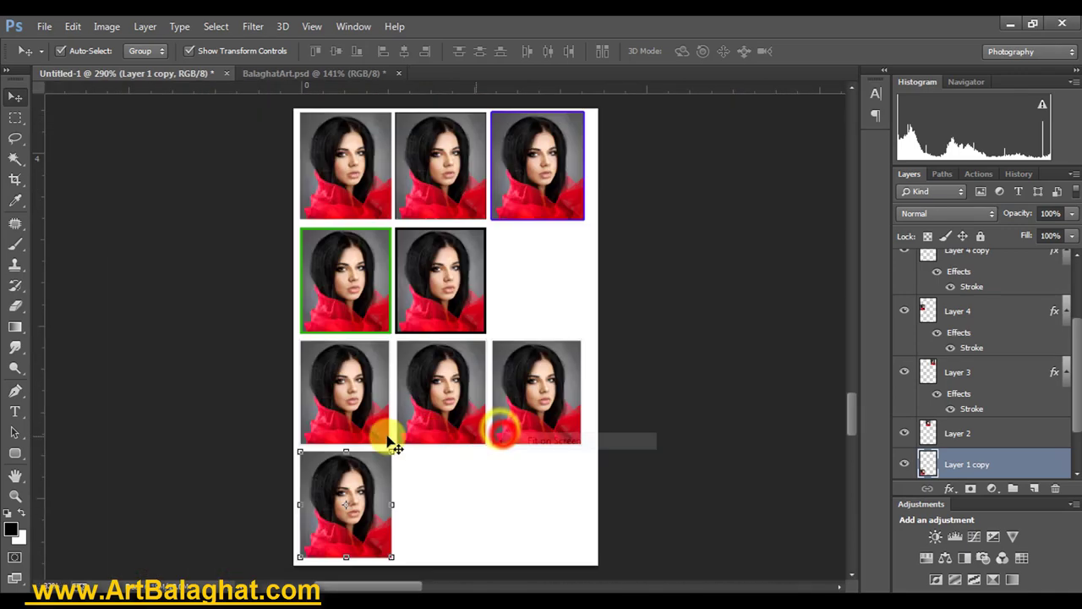
{"action": "mouse_move", "coordinate": [350, 478]}
{"action": "left_mouse_down"}
{"action": "mouse_move", "coordinate": [457, 493]}
{"action": "mouse_move", "coordinate": [444, 492]}
{"action": "mouse_move", "coordinate": [525, 488]}
{"action": "mouse_move", "coordinate": [514, 476]}
{"action": "left_mouse_up"}
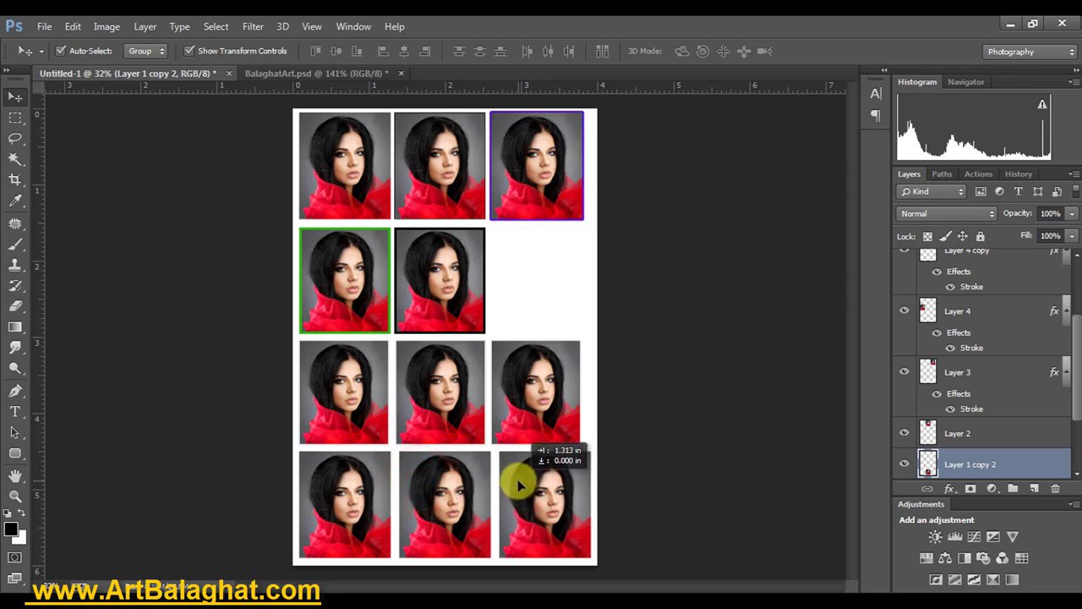
- Select all three bottom-row portrait copies together
{"action": "left_click", "coordinate": [455, 497], "text": "shift"}
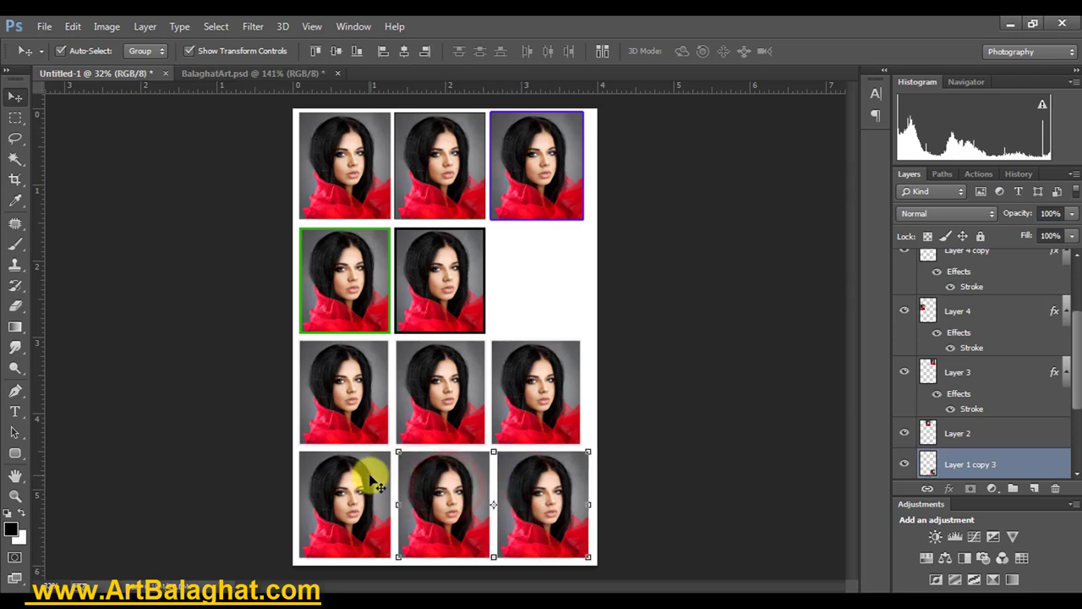
{"action": "left_click", "coordinate": [321, 471], "text": "shift"}
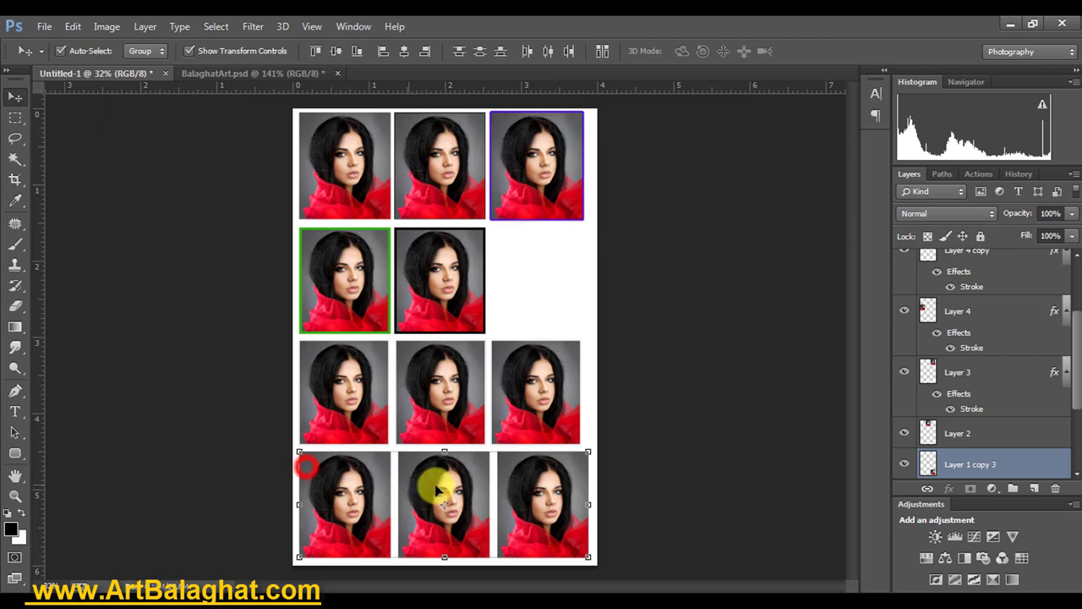
{"action": "left_click", "coordinate": [146, 26]}
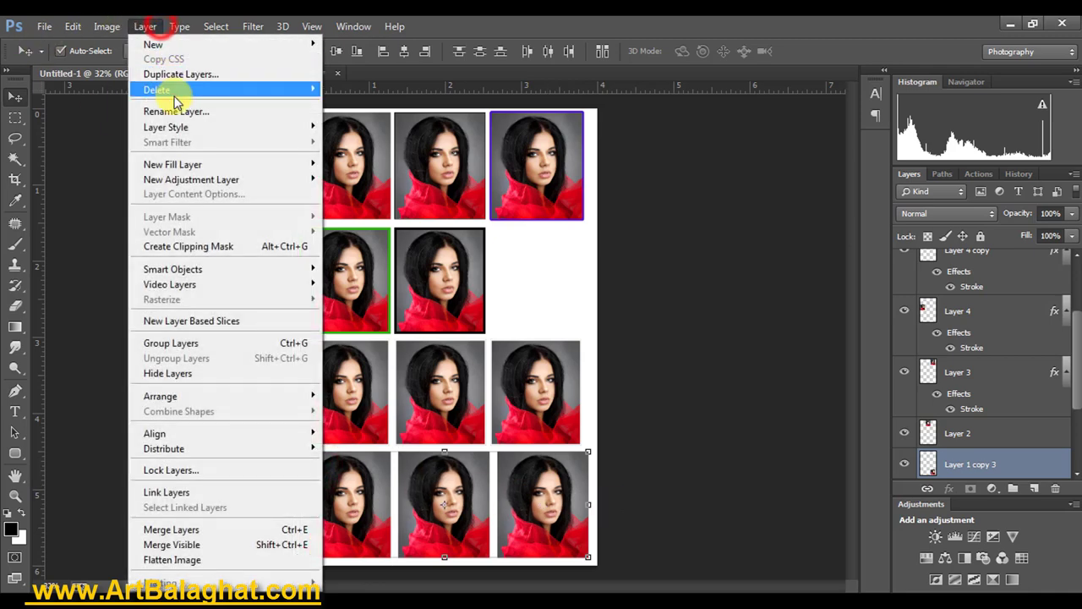
{"action": "left_click", "coordinate": [664, 23]}
{"action": "left_click", "coordinate": [651, 380]}
{"action": "left_click", "coordinate": [556, 475]}
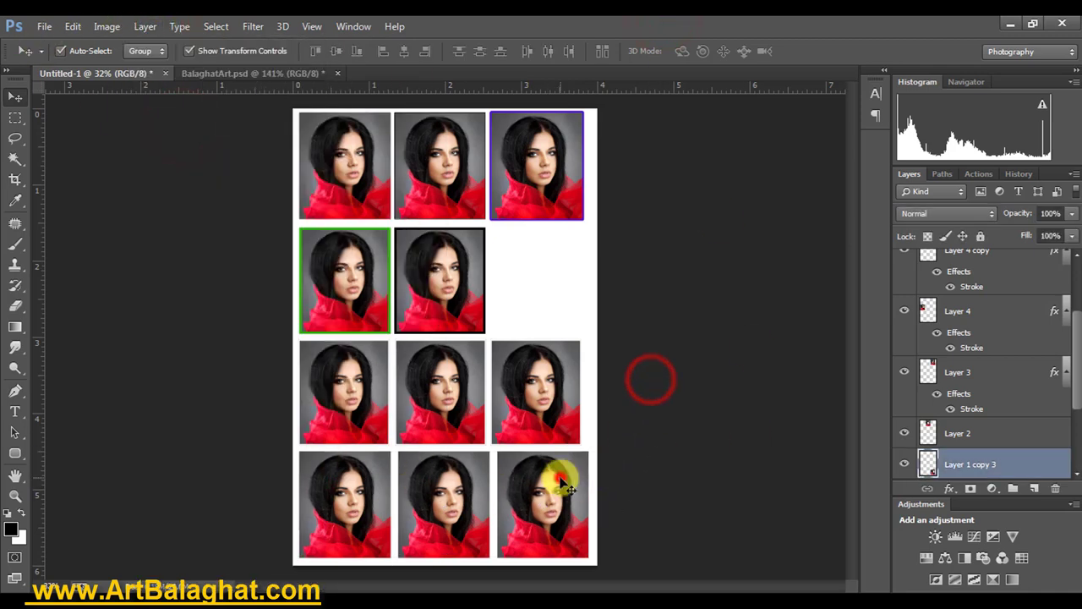
{"action": "left_click", "coordinate": [449, 507], "text": "shift"}
{"action": "left_click", "coordinate": [358, 500], "text": "shift"}
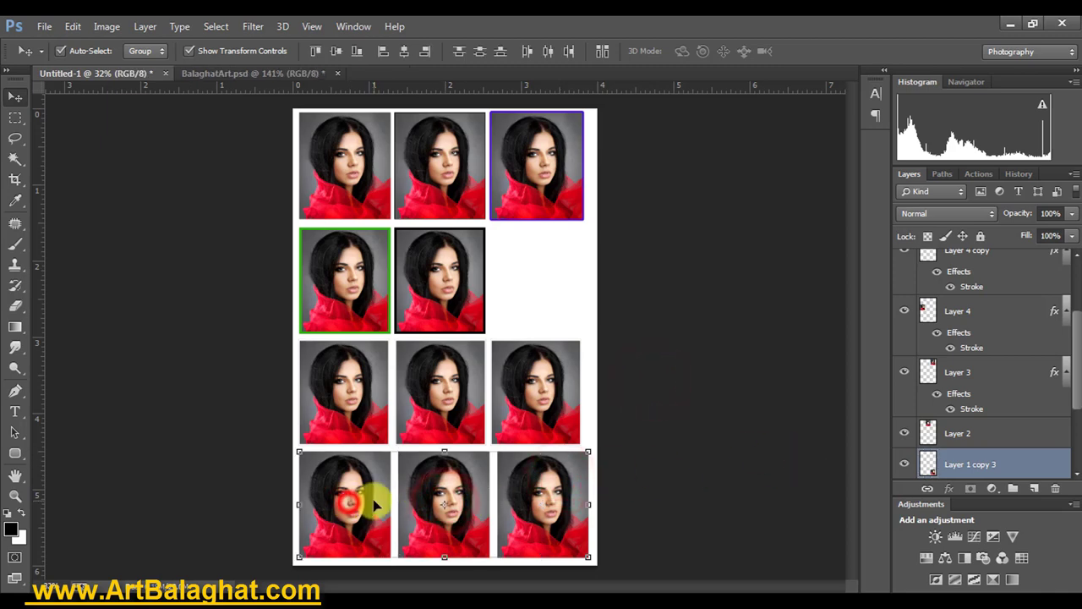
{"action": "left_click_drag", "start_coordinate": [1076, 370], "coordinate": [1073, 415]}
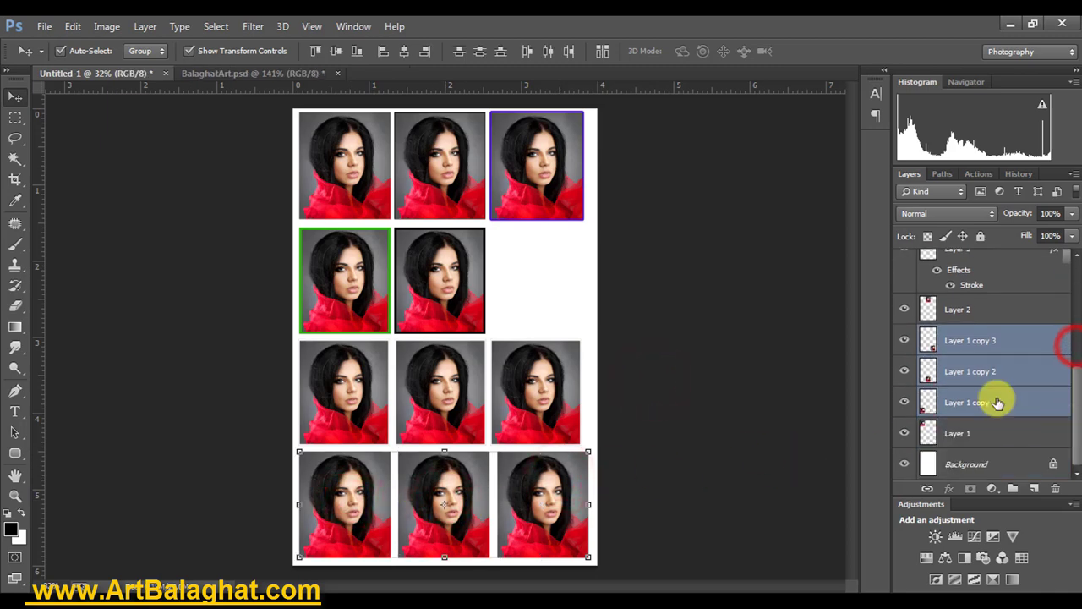
- Merge the three bottom-row copies into one layer and add a 9 px centred black stroke
{"action": "right_click", "coordinate": [1012, 349]}
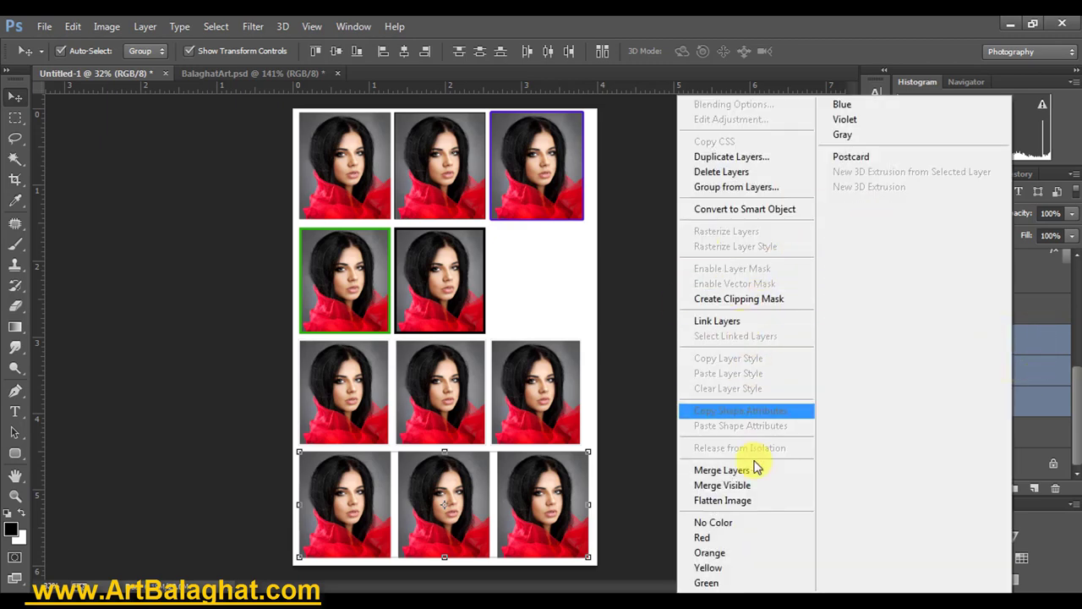
{"action": "left_click", "coordinate": [749, 469]}
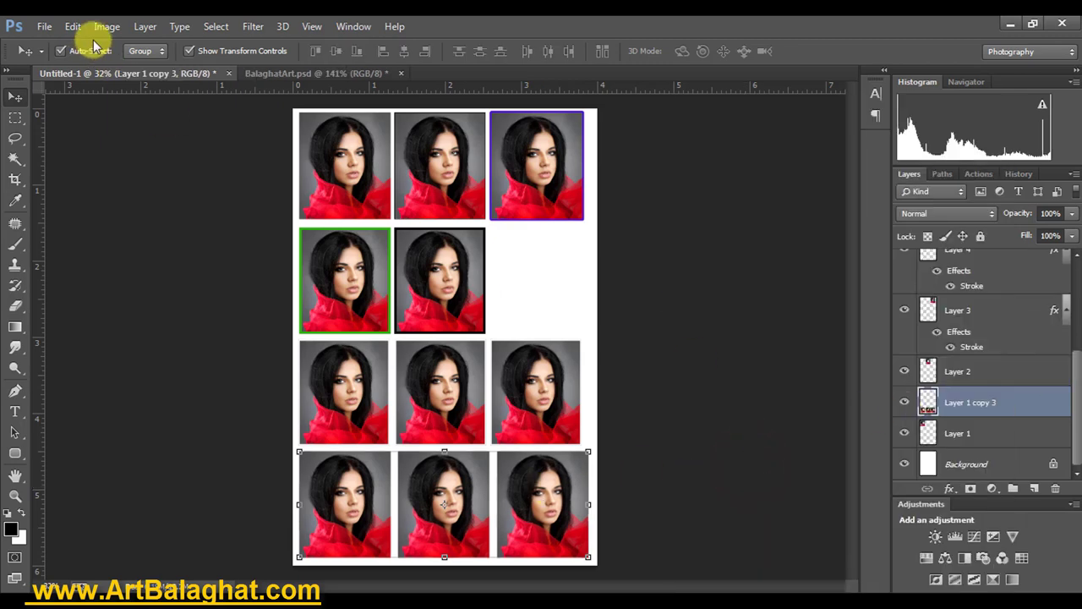
{"action": "right_click", "coordinate": [968, 412]}
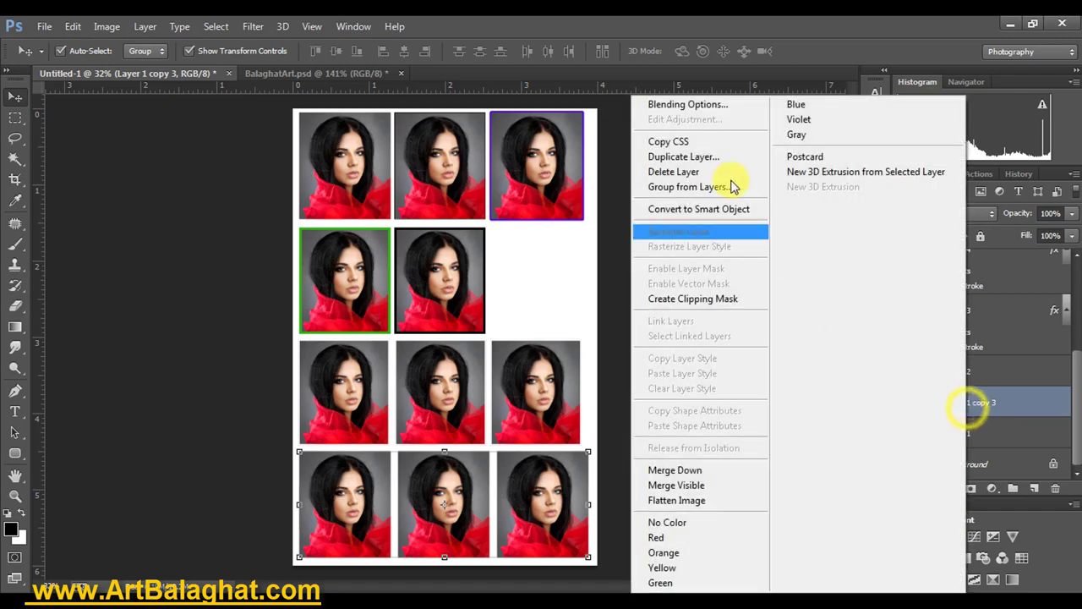
{"action": "left_click", "coordinate": [144, 26]}
{"action": "mouse_move", "coordinate": [166, 127]}
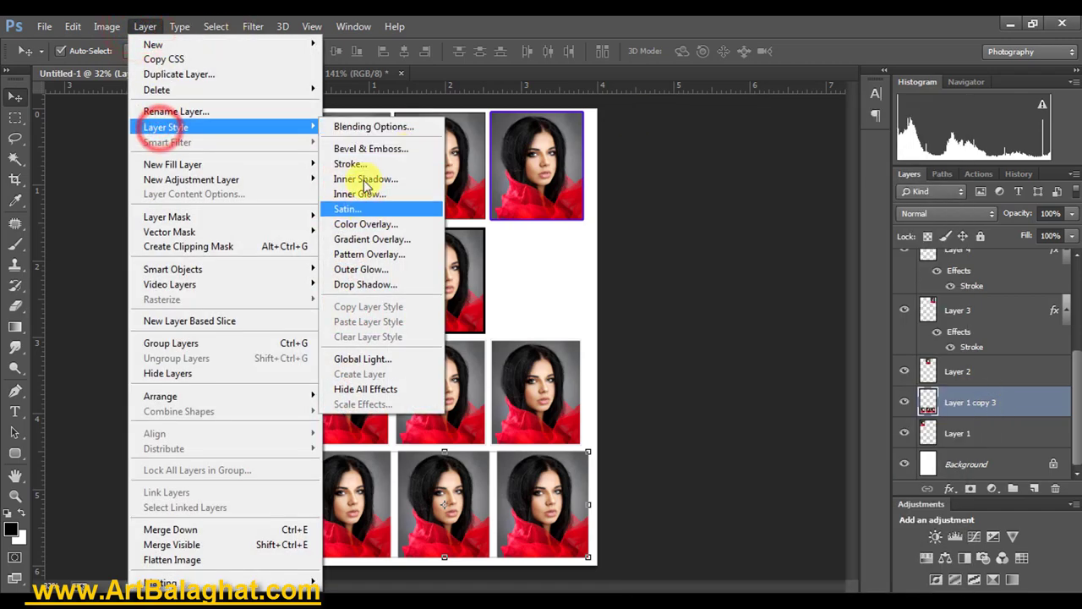
{"action": "left_click", "coordinate": [359, 161]}
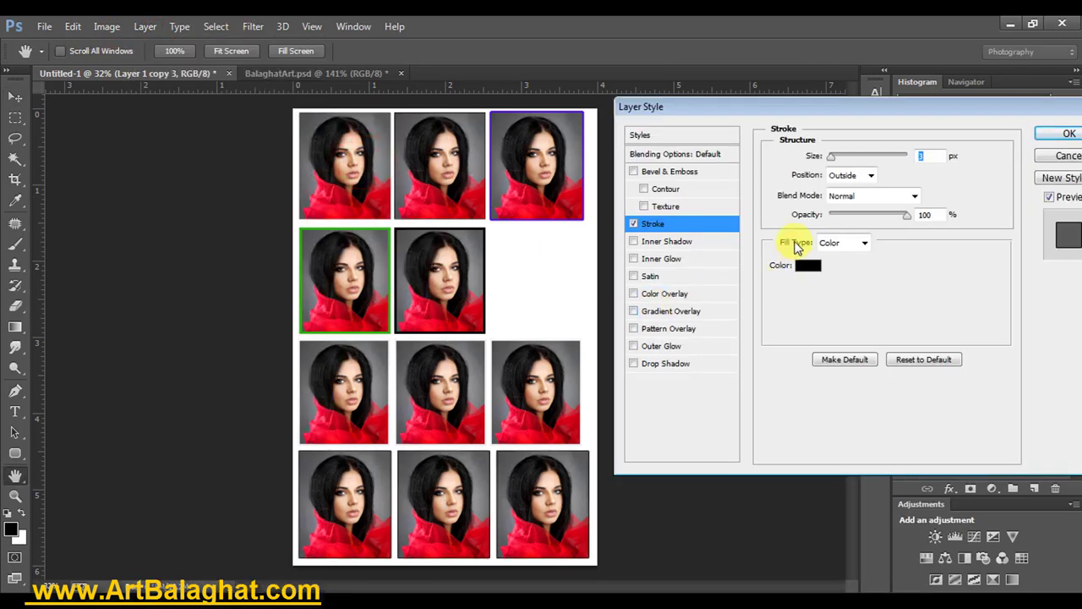
{"action": "left_click_drag", "start_coordinate": [833, 163], "coordinate": [838, 163]}
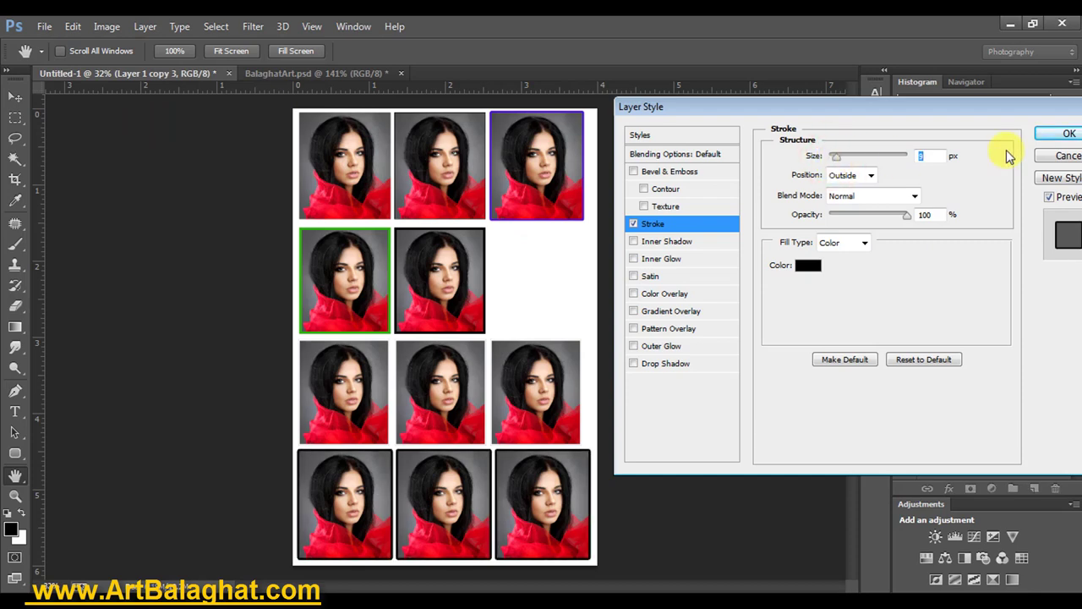
{"action": "left_click", "coordinate": [849, 176]}
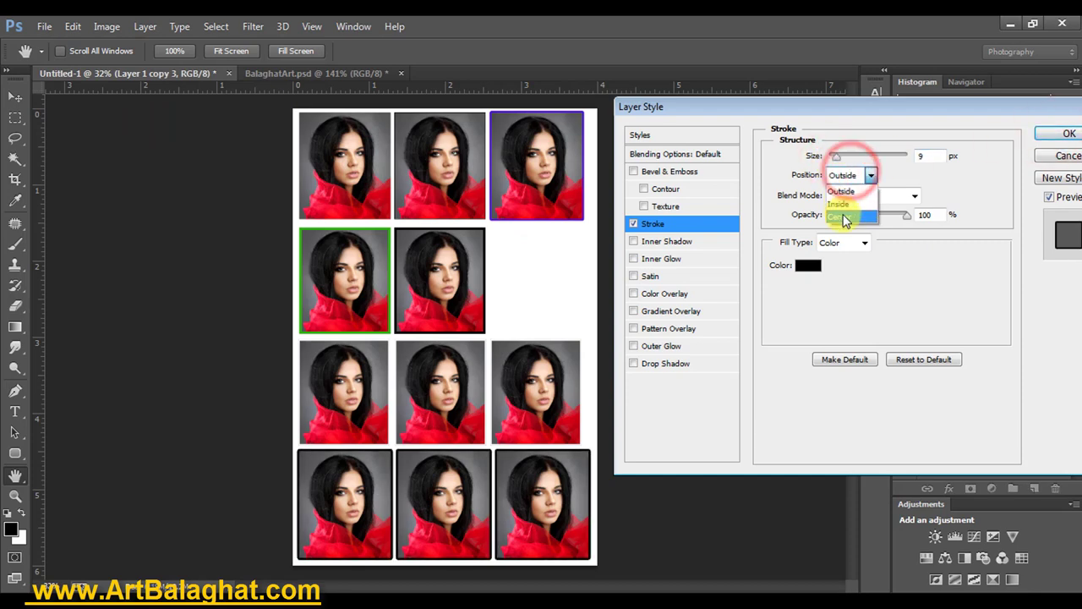
{"action": "left_click", "coordinate": [865, 212]}
{"action": "left_click", "coordinate": [1051, 134]}
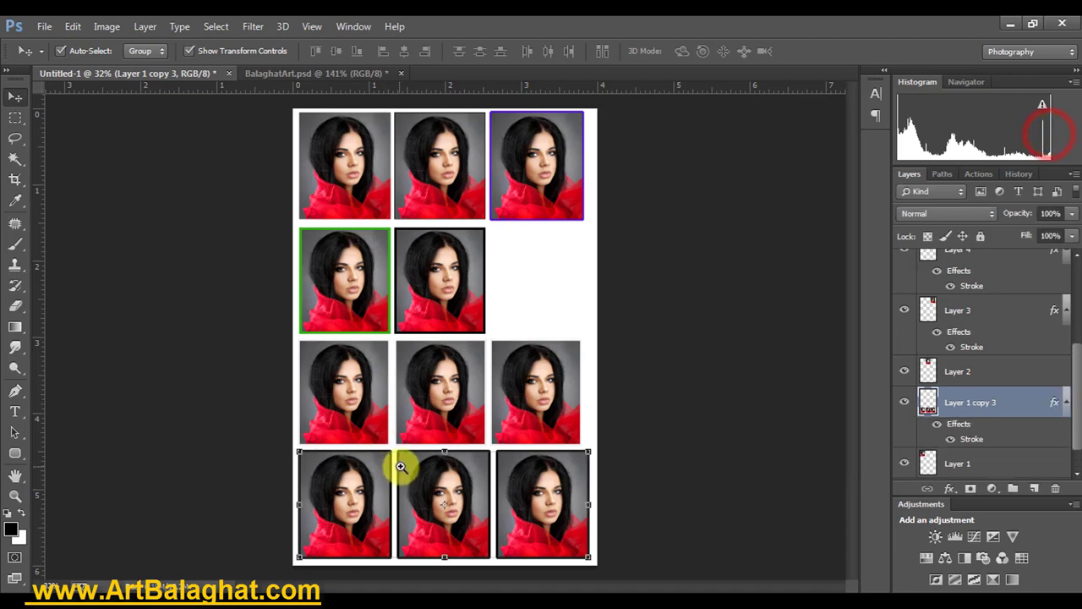
- Zoom in to inspect the new borders, then fit the whole sheet in view and deselect
{"action": "mouse_move", "coordinate": [398, 465]}
{"action": "left_mouse_down"}
{"action": "mouse_move", "coordinate": [625, 488]}
{"action": "mouse_move", "coordinate": [454, 406]}
{"action": "left_mouse_up"}
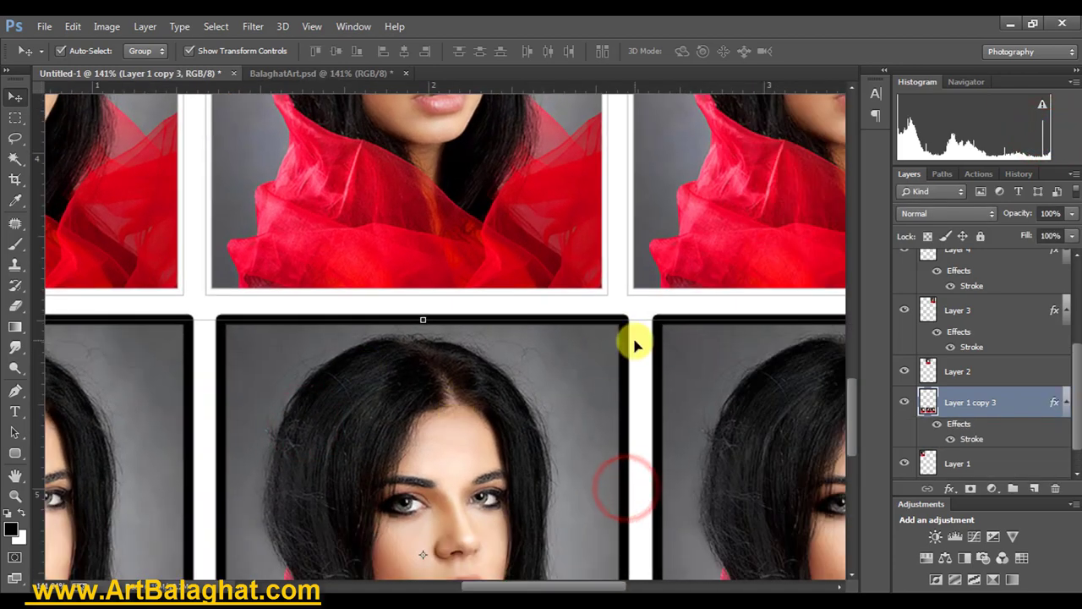
{"action": "right_click", "coordinate": [541, 321]}
{"action": "left_click", "coordinate": [580, 338]}
{"action": "left_click", "coordinate": [579, 271]}
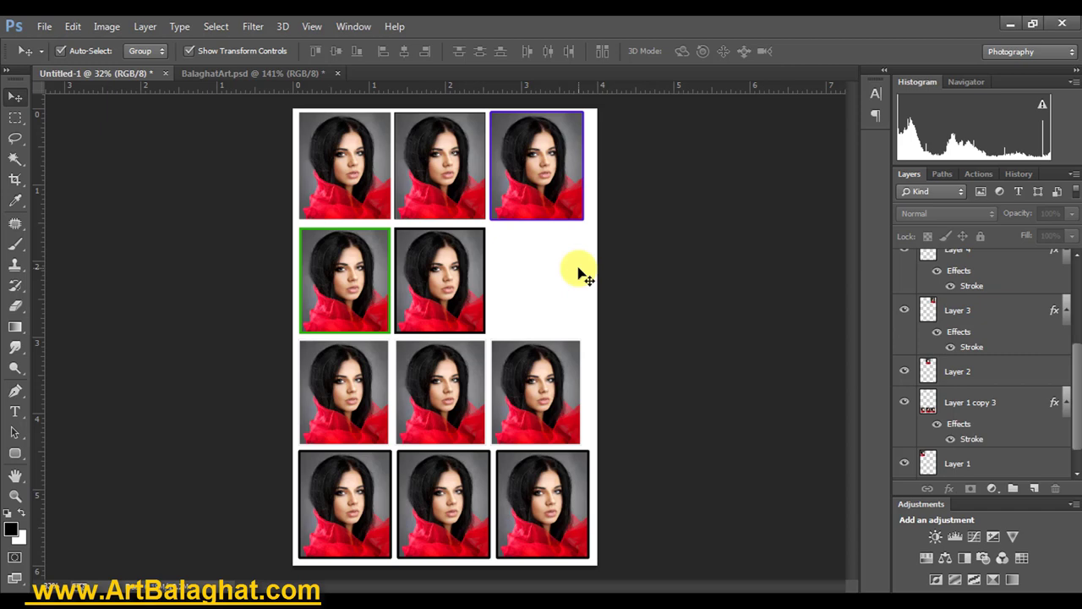
- Undo the accidental skew and place a black-bordered portrait copy in row two's empty right slot
{"action": "key", "text": "ctrl+j"}
{"action": "key", "text": "ctrl+t"}
{"action": "left_click_drag", "start_coordinate": [439, 228], "coordinate": [499, 244]}
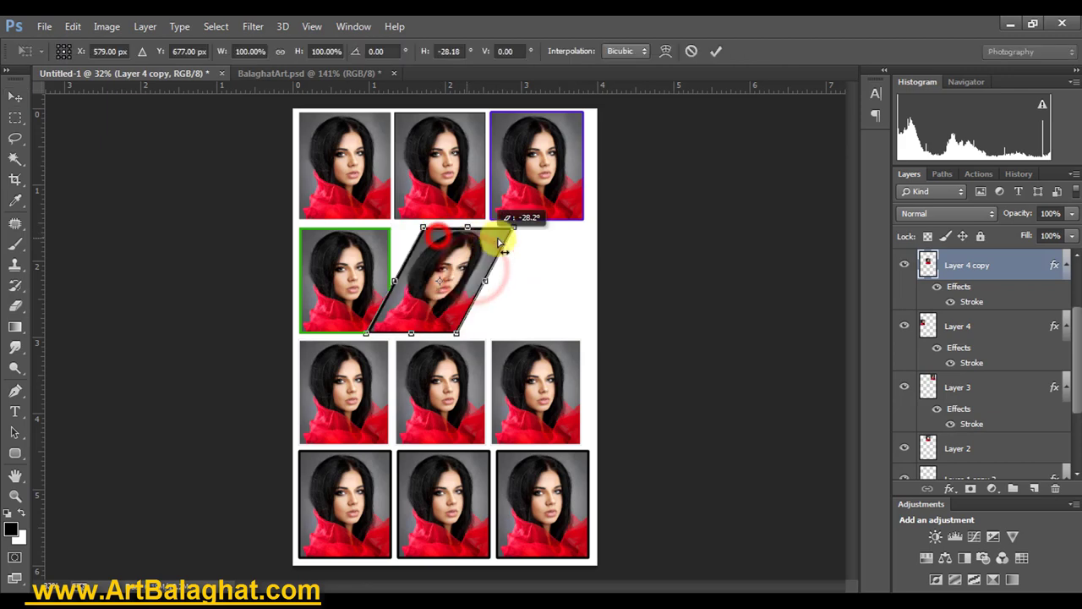
{"action": "key", "text": "Return"}
{"action": "key", "text": "ctrl+z"}
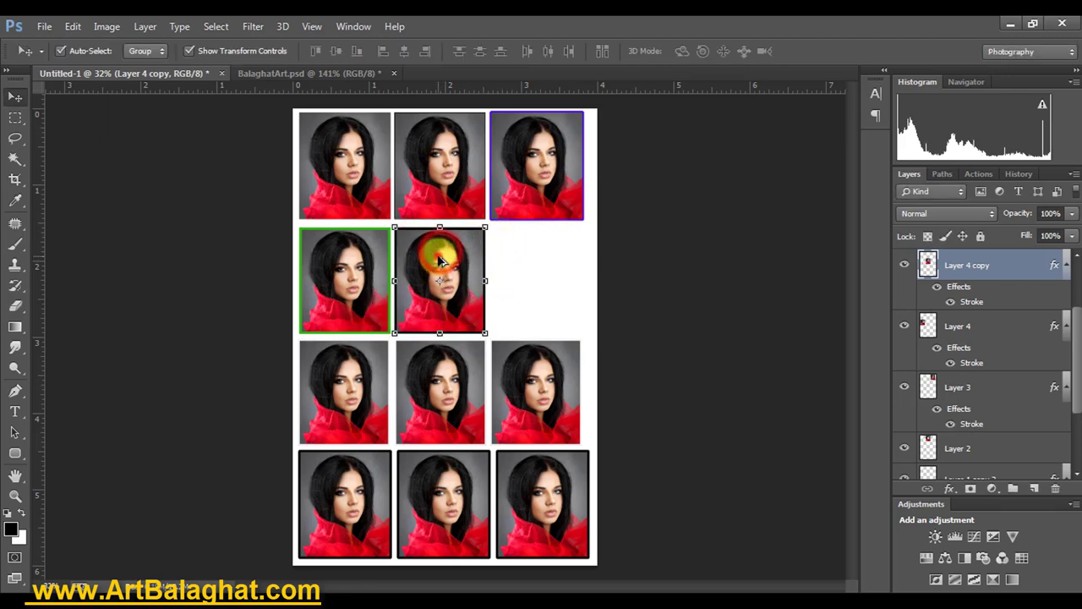
{"action": "left_click_drag", "start_coordinate": [440, 261], "coordinate": [536, 266]}
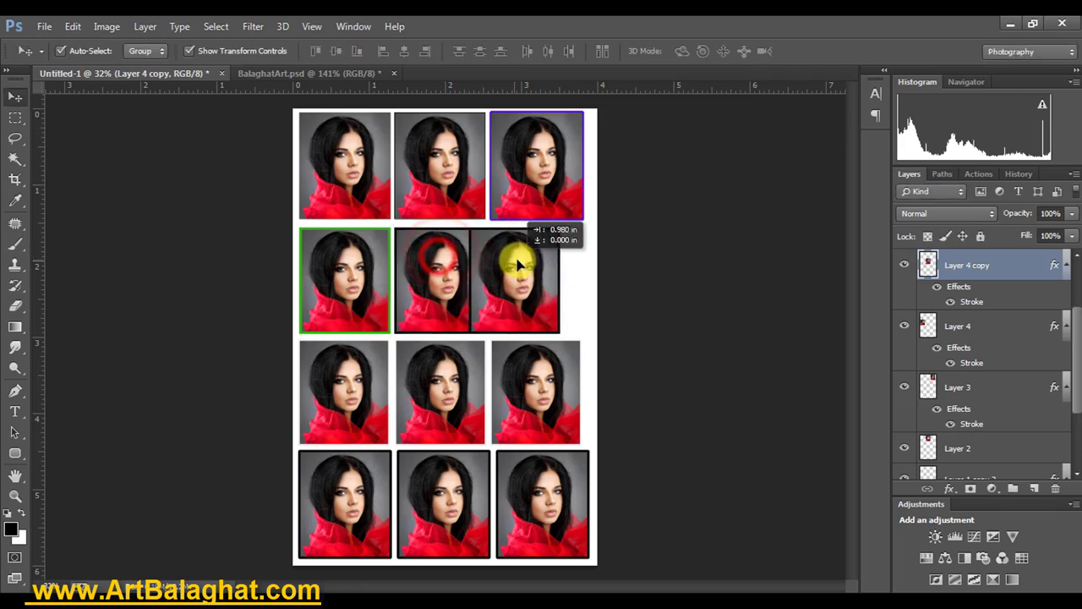
{"action": "left_click", "coordinate": [652, 306], "text": "alt"}
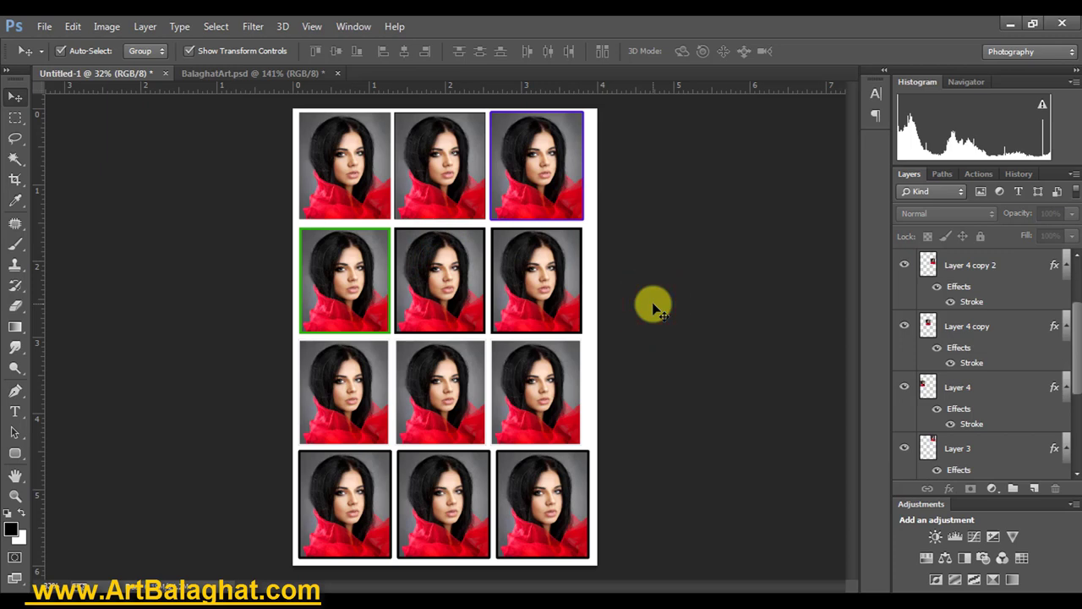